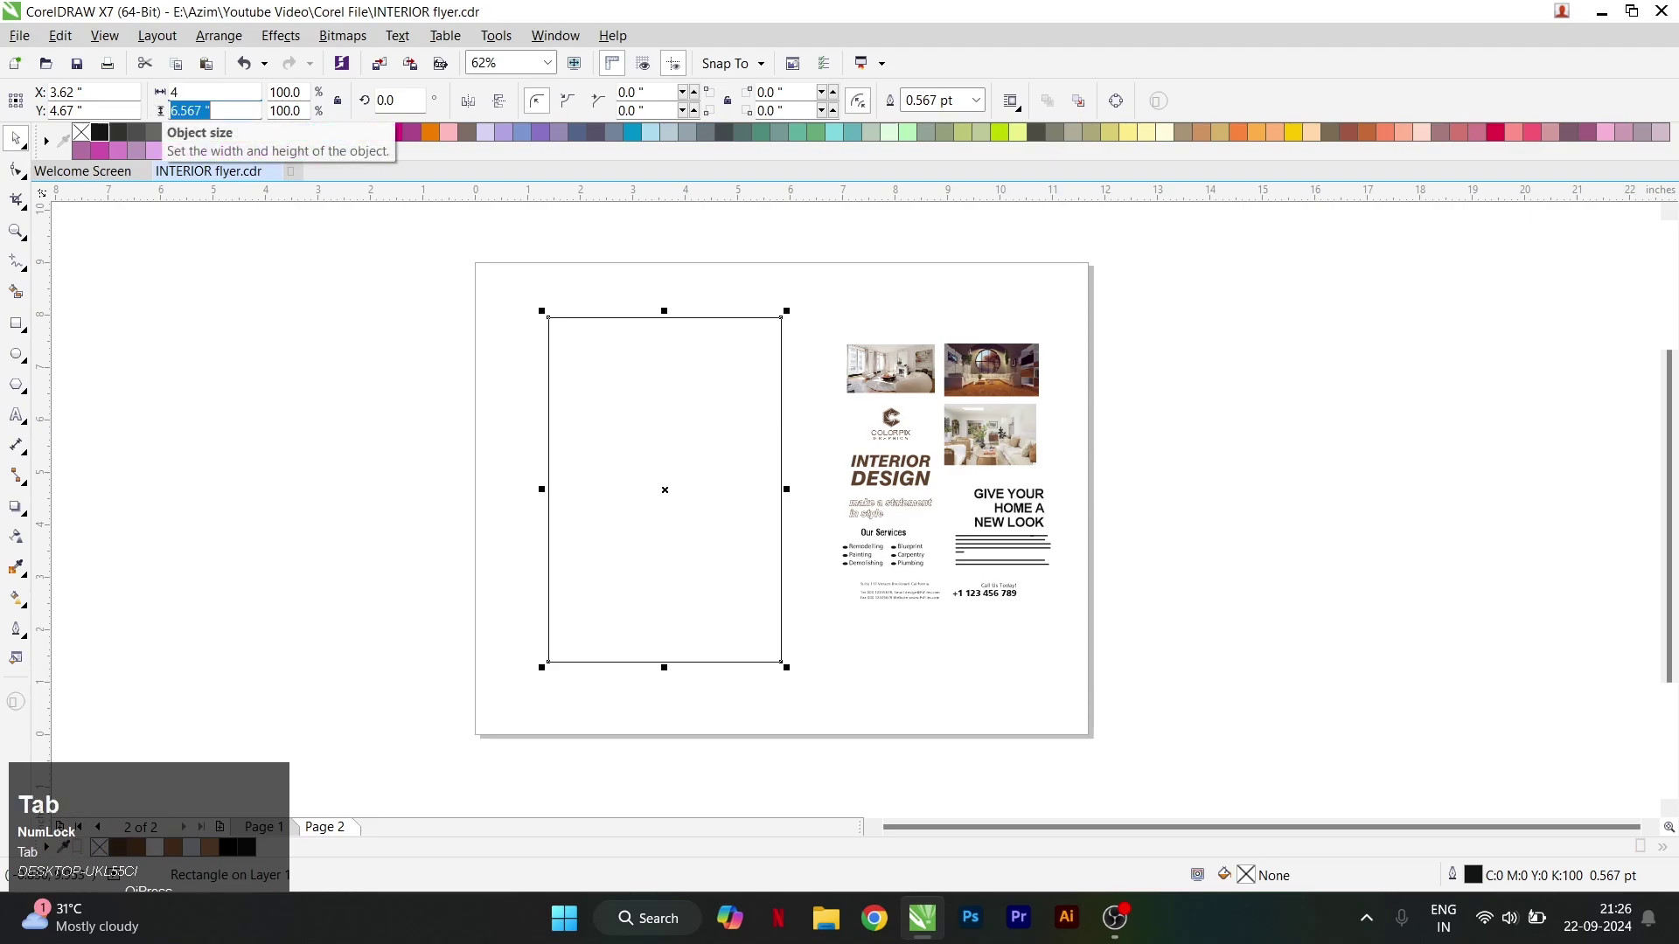
Set the flyer rectangle's height to 5.5 inches and move it slightly upward on the page.
text(5.5)
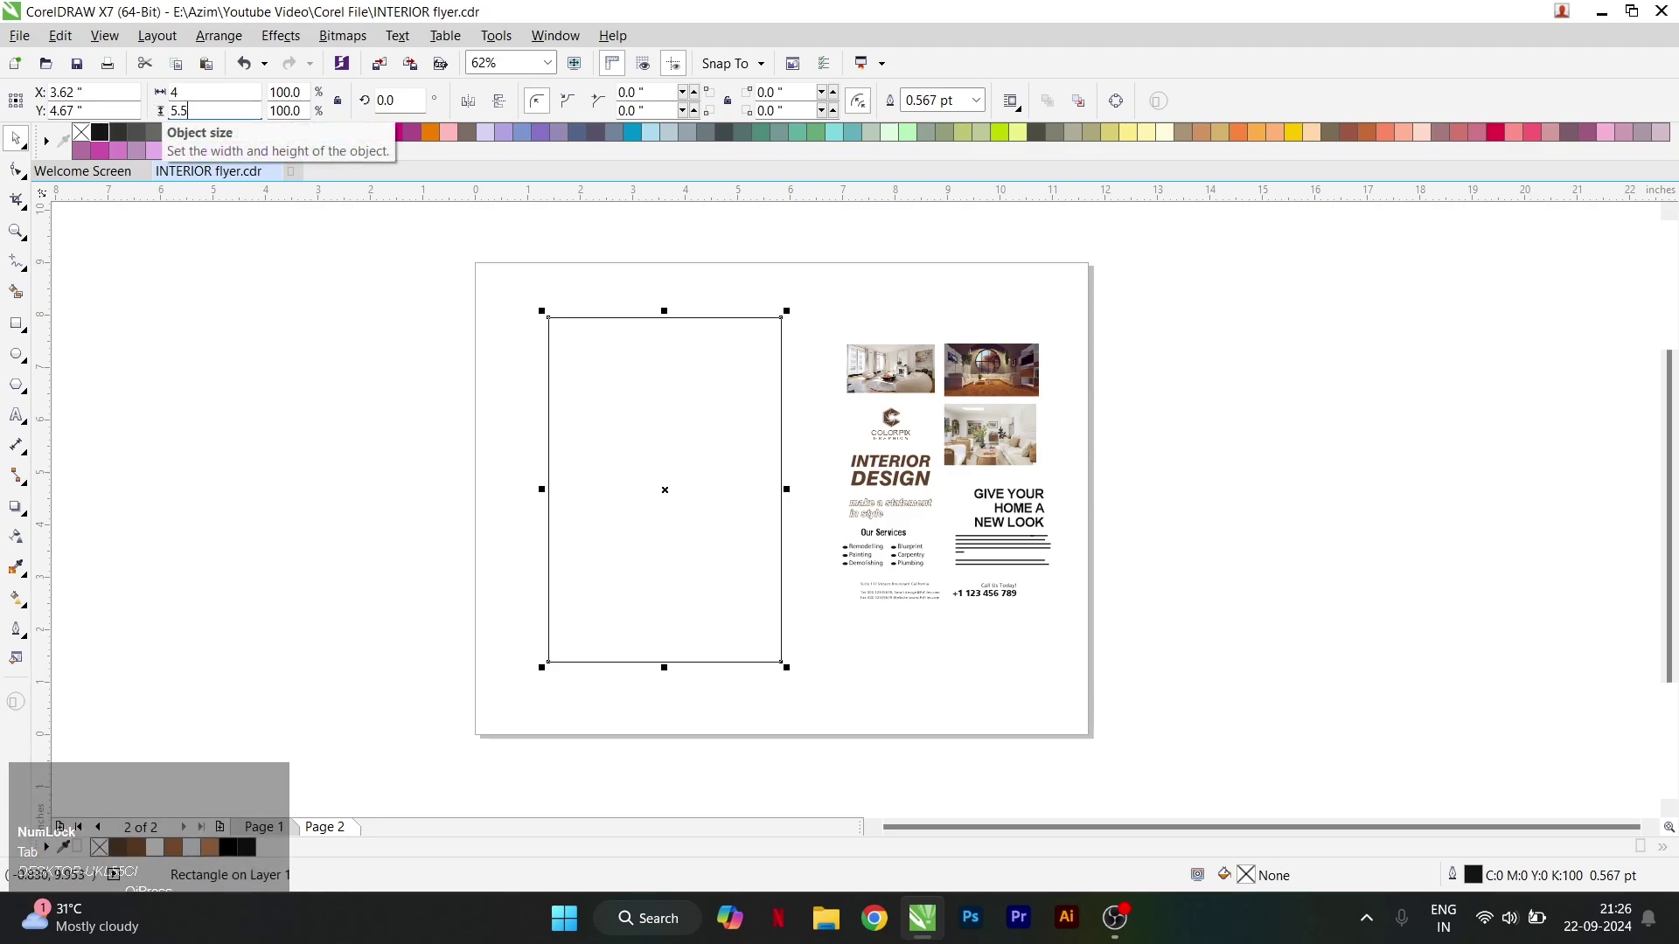
key(Return)
click(713, 512)
drag(713, 512, 713, 499)
click(505, 355)
scroll(624, 398, up, 1)
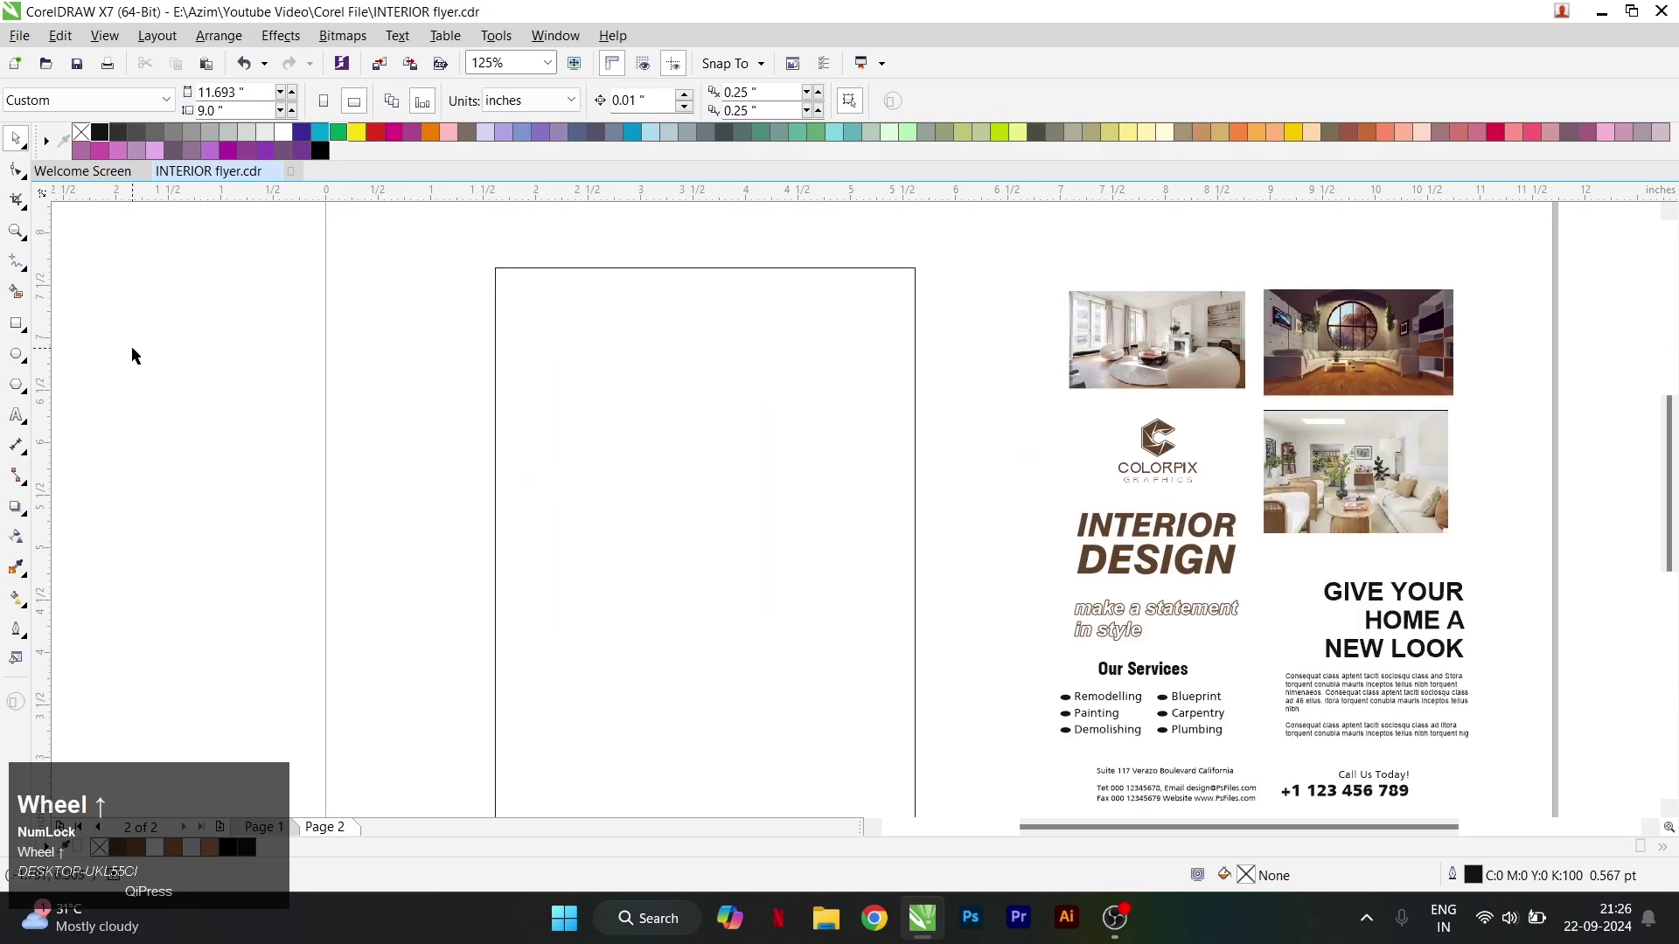
Draw a square about 2.342 inches wide inside the flyer rectangle and round its upper-left corner to about 0.217 inches.
click(16, 323)
drag(539, 322, 763, 566)
click(18, 175)
scroll(539, 327, up, 1)
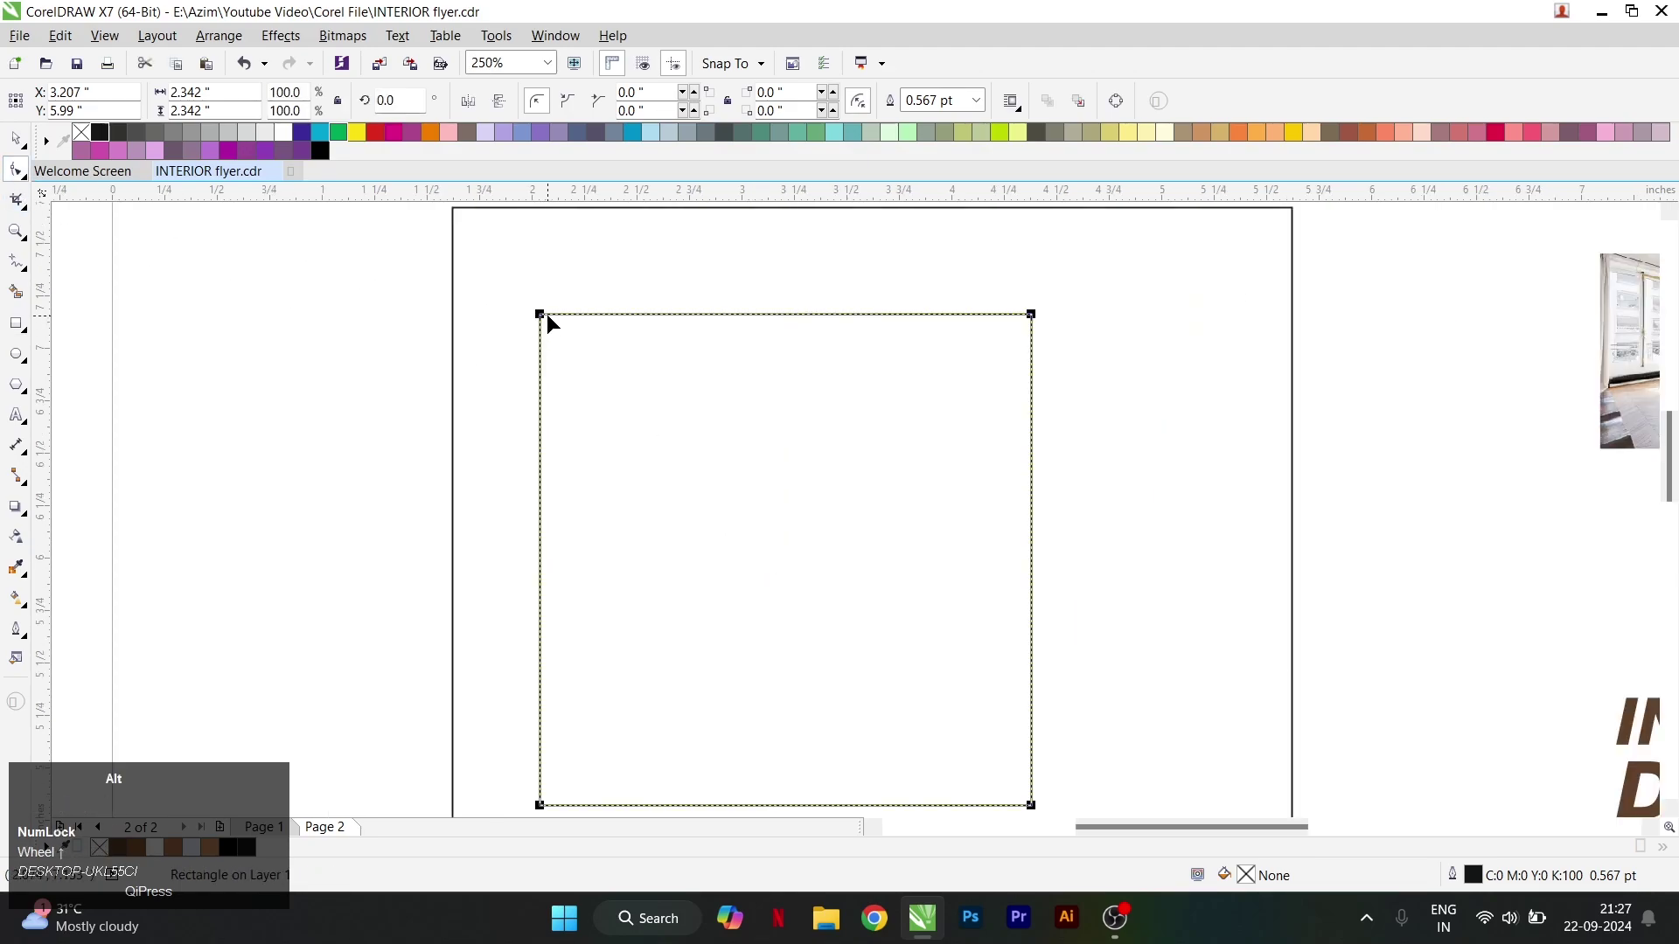
alt+click(544, 320)
drag(544, 320, 595, 319)
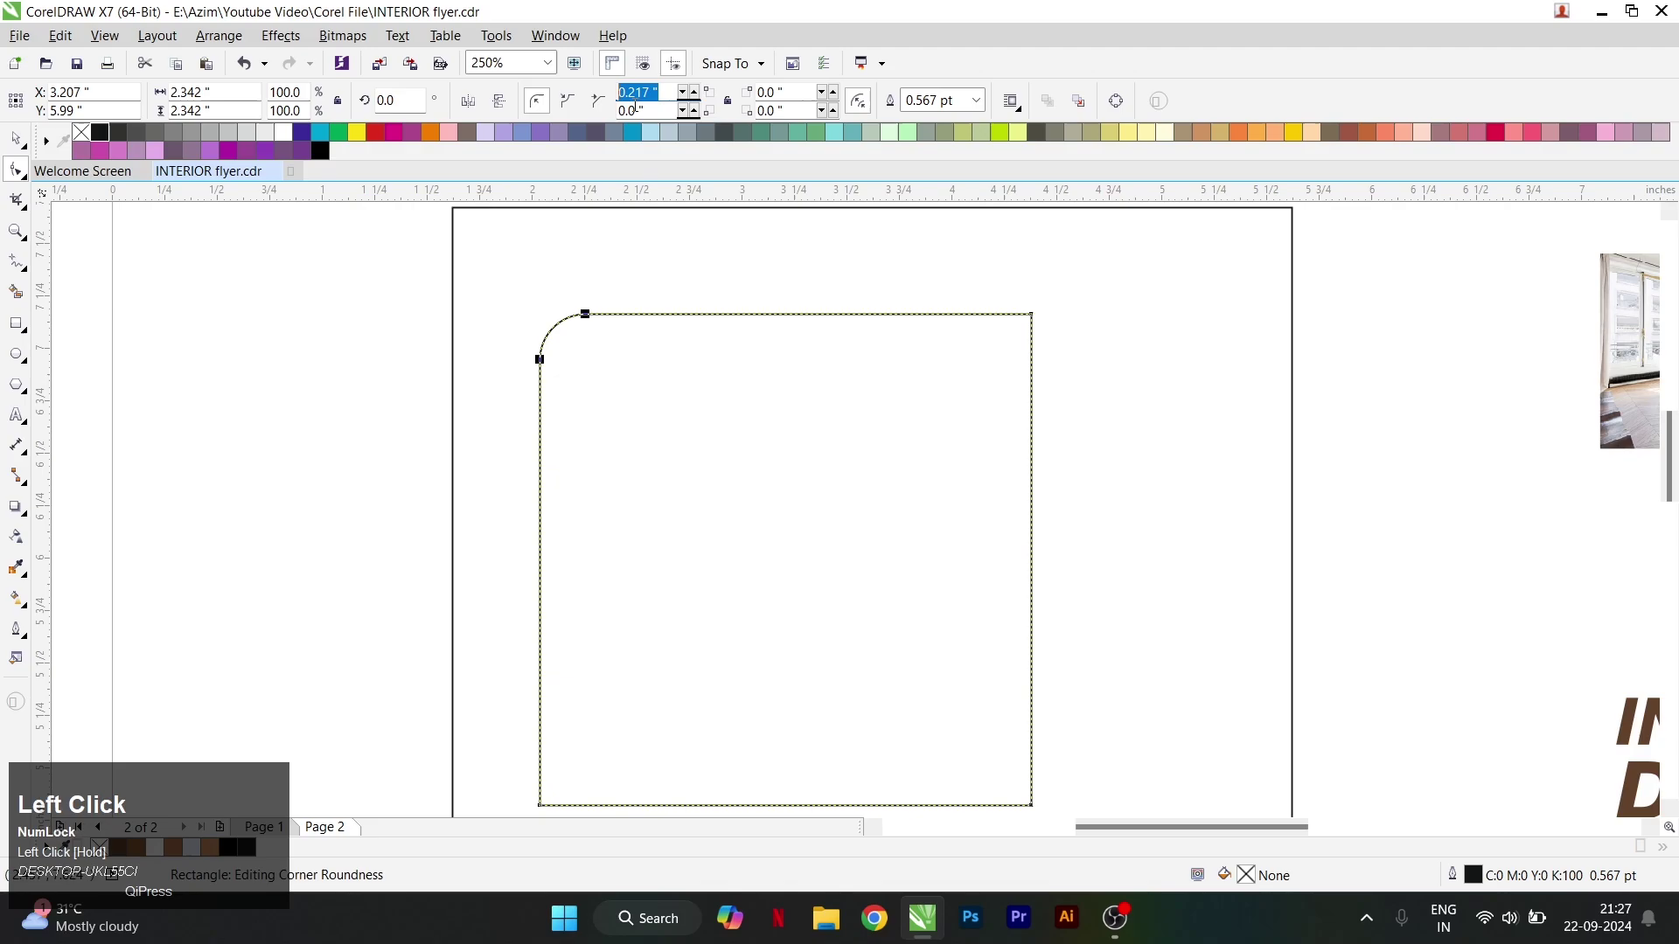
Apply a 0.217-inch radius to the lower-right corner of the flyer rectangle.
click(766, 110)
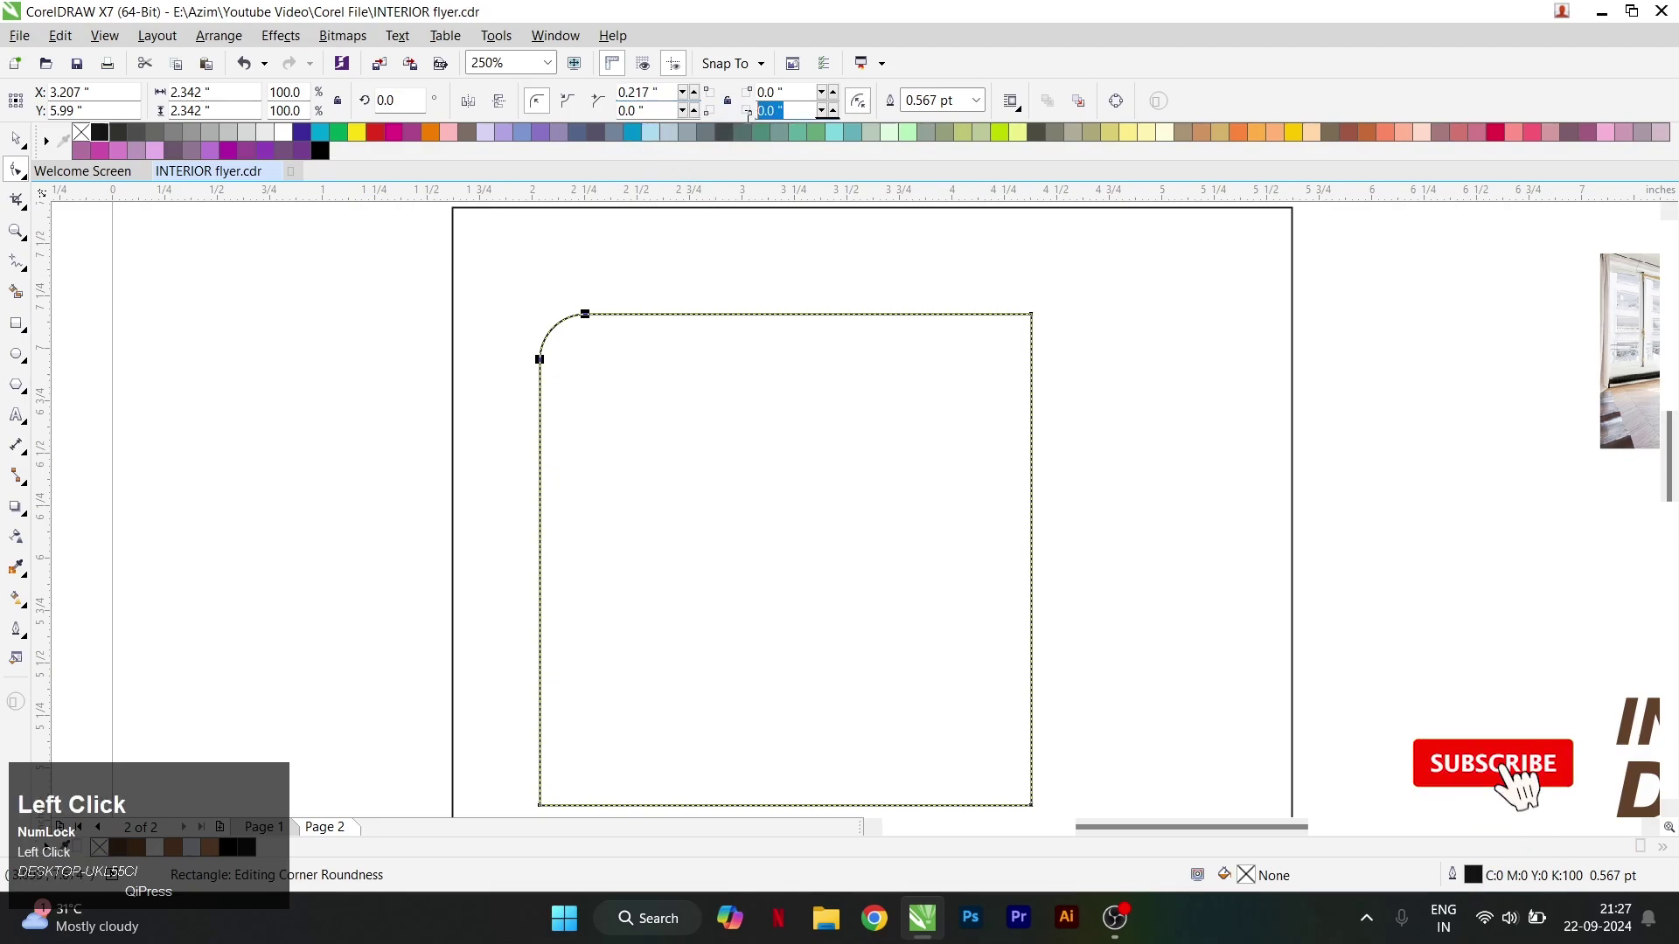
text(0.217 ")
click(780, 240)
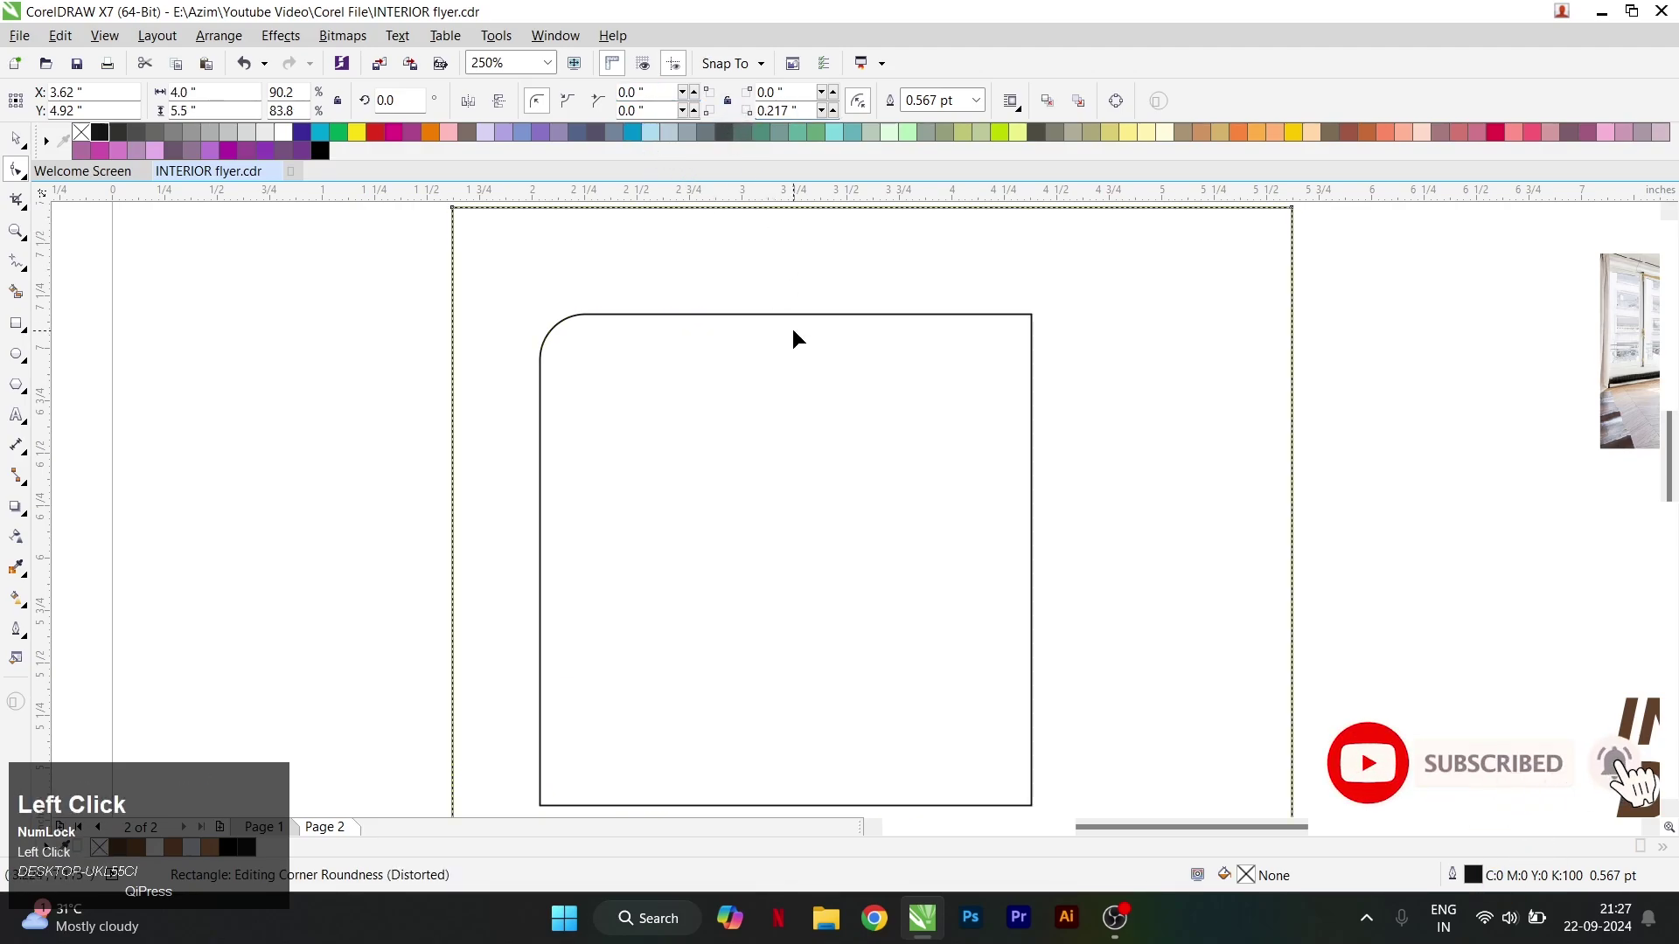
Round the square's upper-right and lower-left corners fully, to about 1.171 inches each, forming a leaf shape.
click(792, 327)
alt+click(1032, 316)
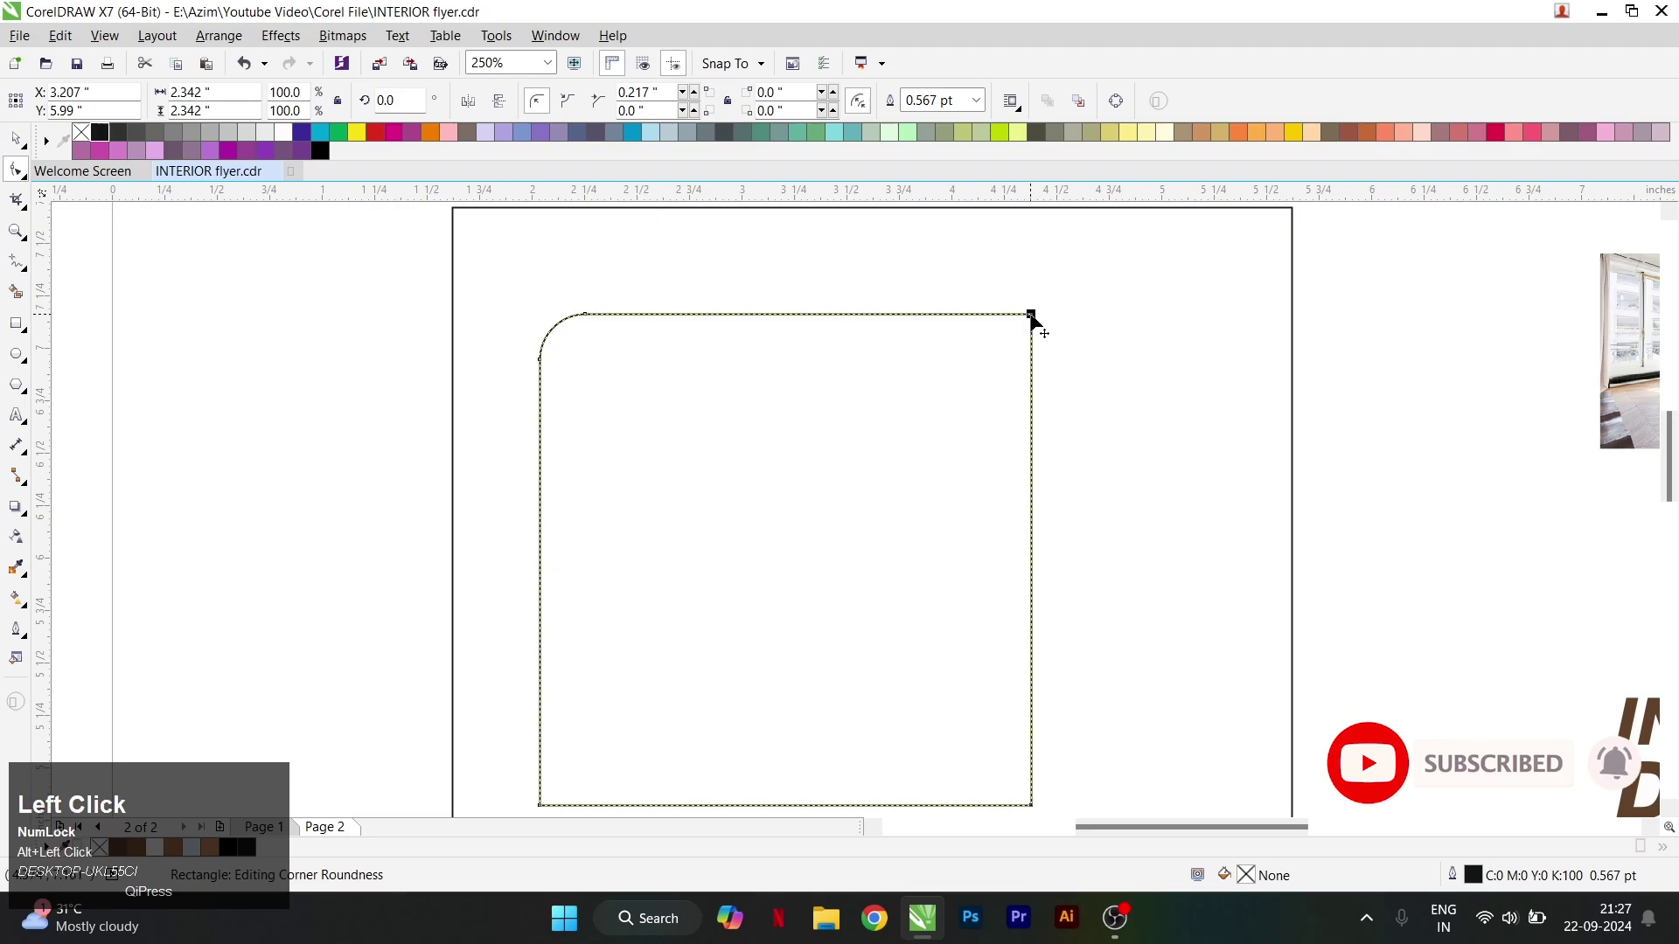
drag(1032, 316, 773, 355)
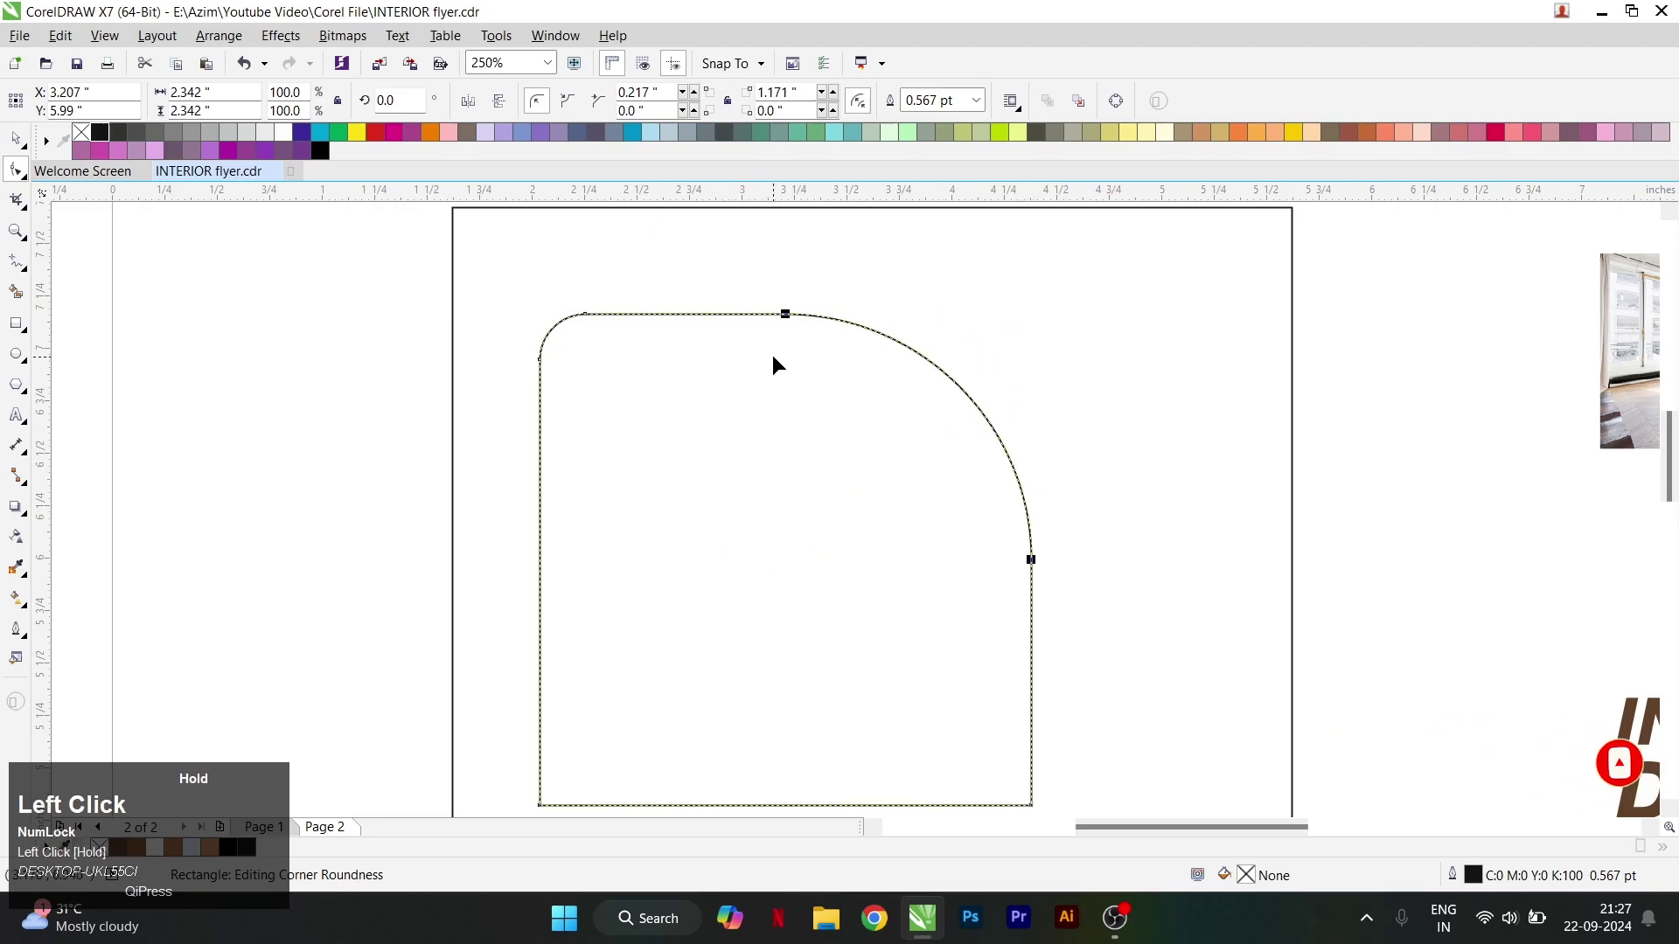
scroll(667, 483, down, 1)
scroll(632, 642, up, 1)
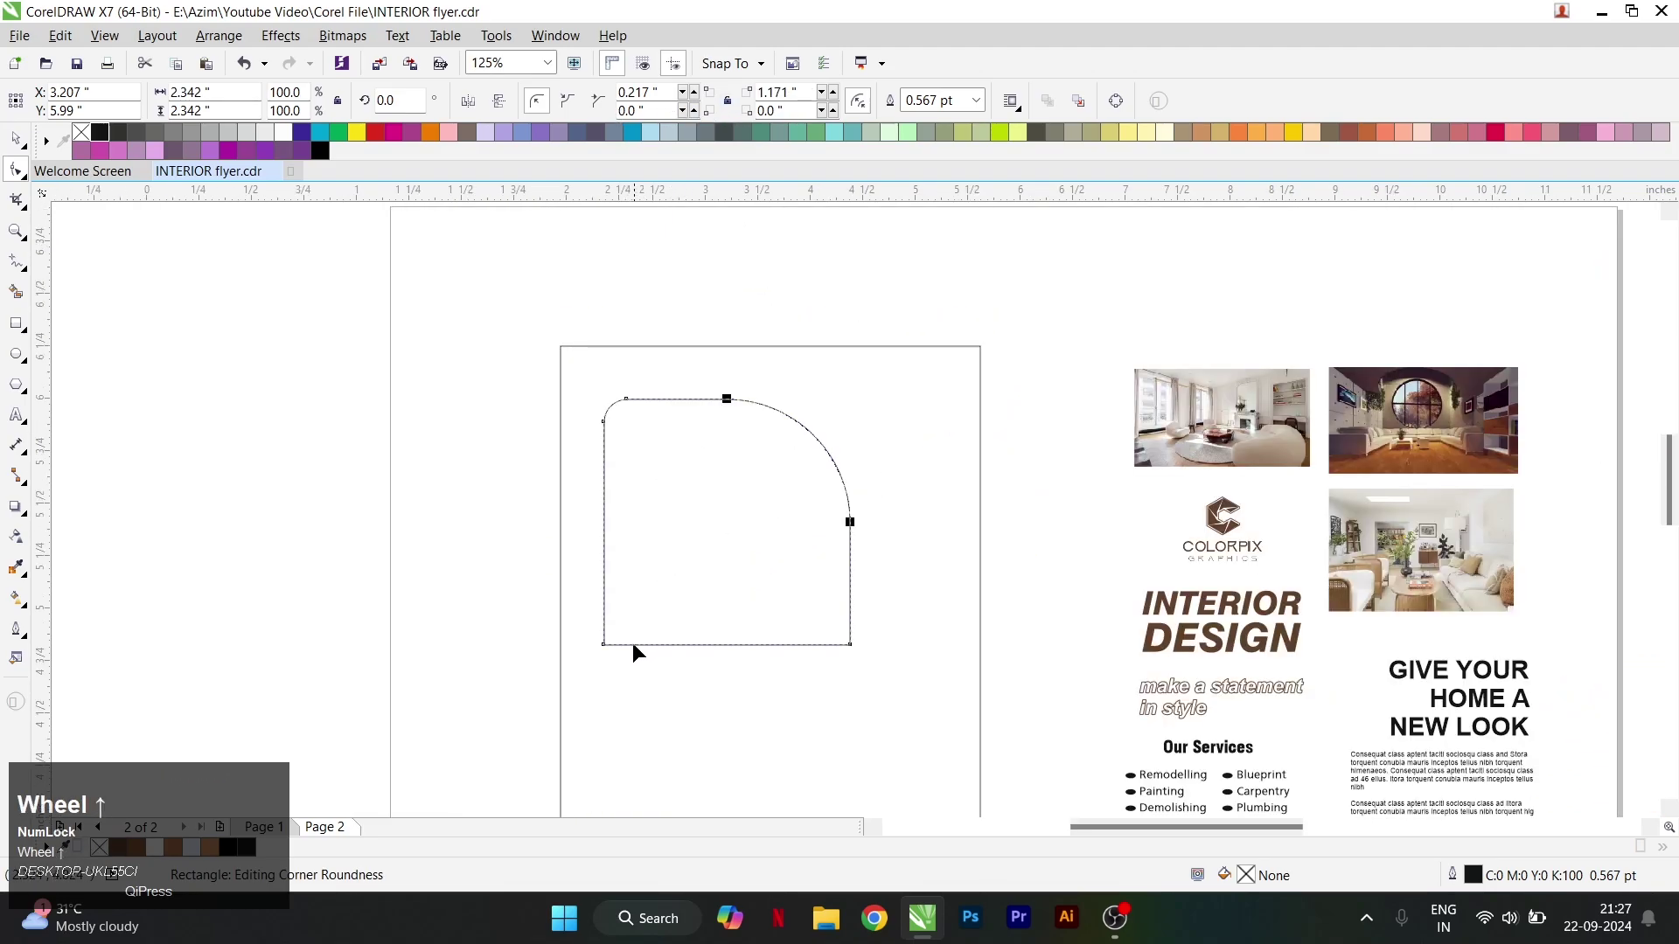
alt+click(573, 644)
drag(574, 654, 802, 375)
scroll(712, 536, down, 1)
scroll(742, 390, up, 1)
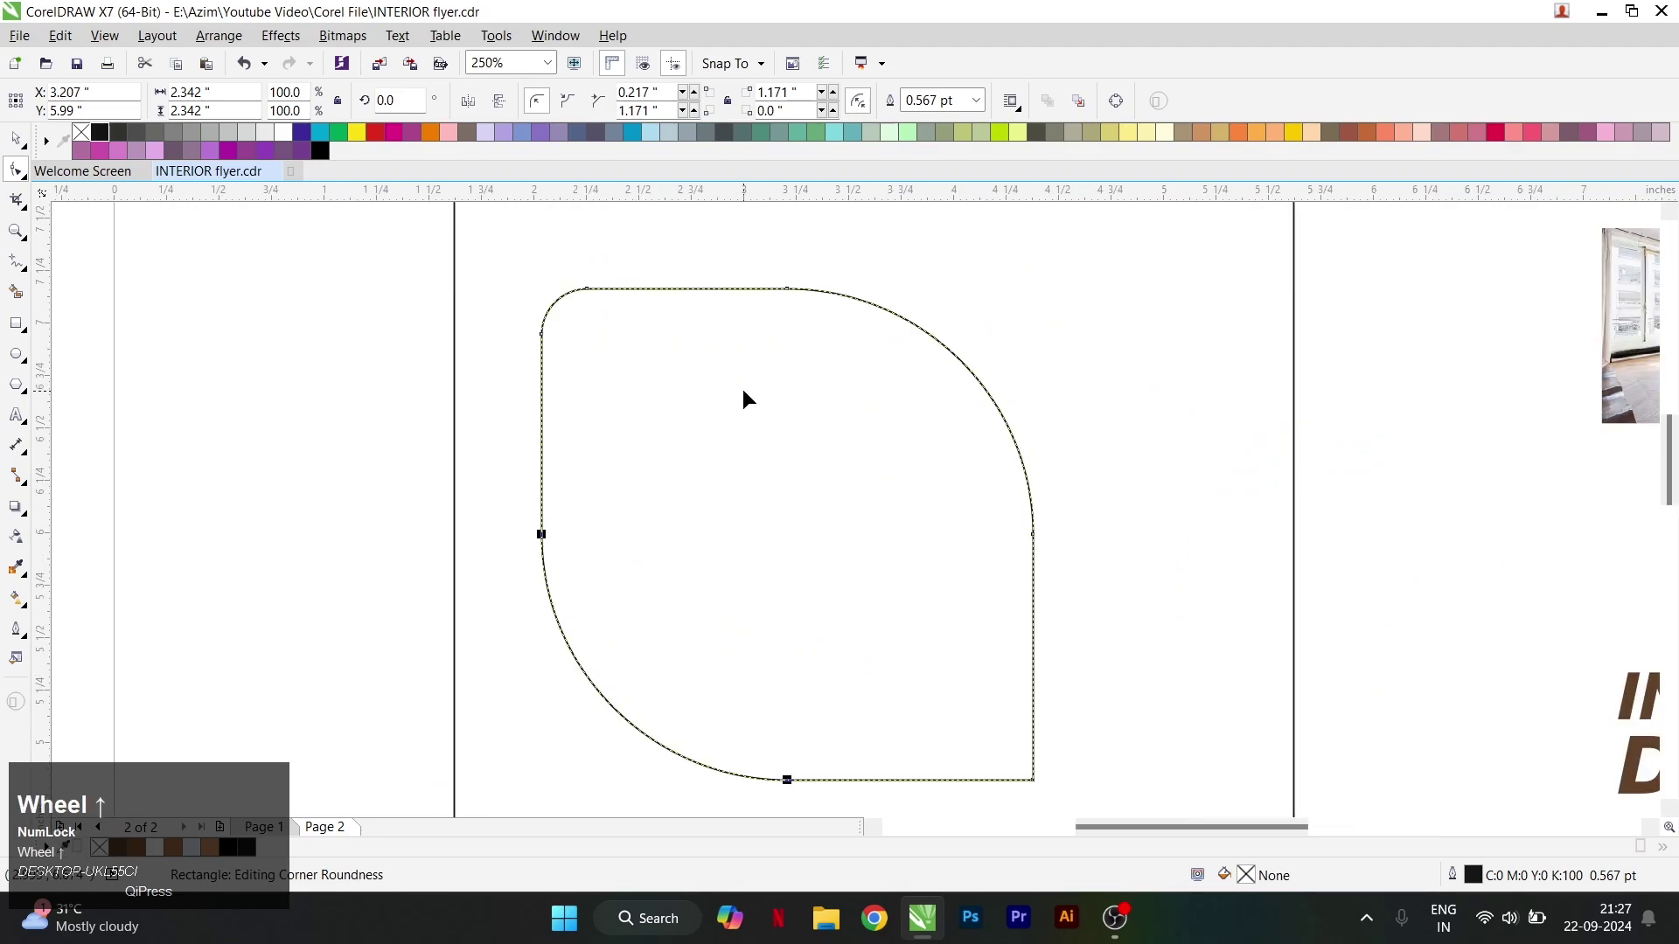
Duplicate the leaf shape diagonally below and to the right of the original, and mirror the copy horizontally.
key(space)
right_click(723, 392)
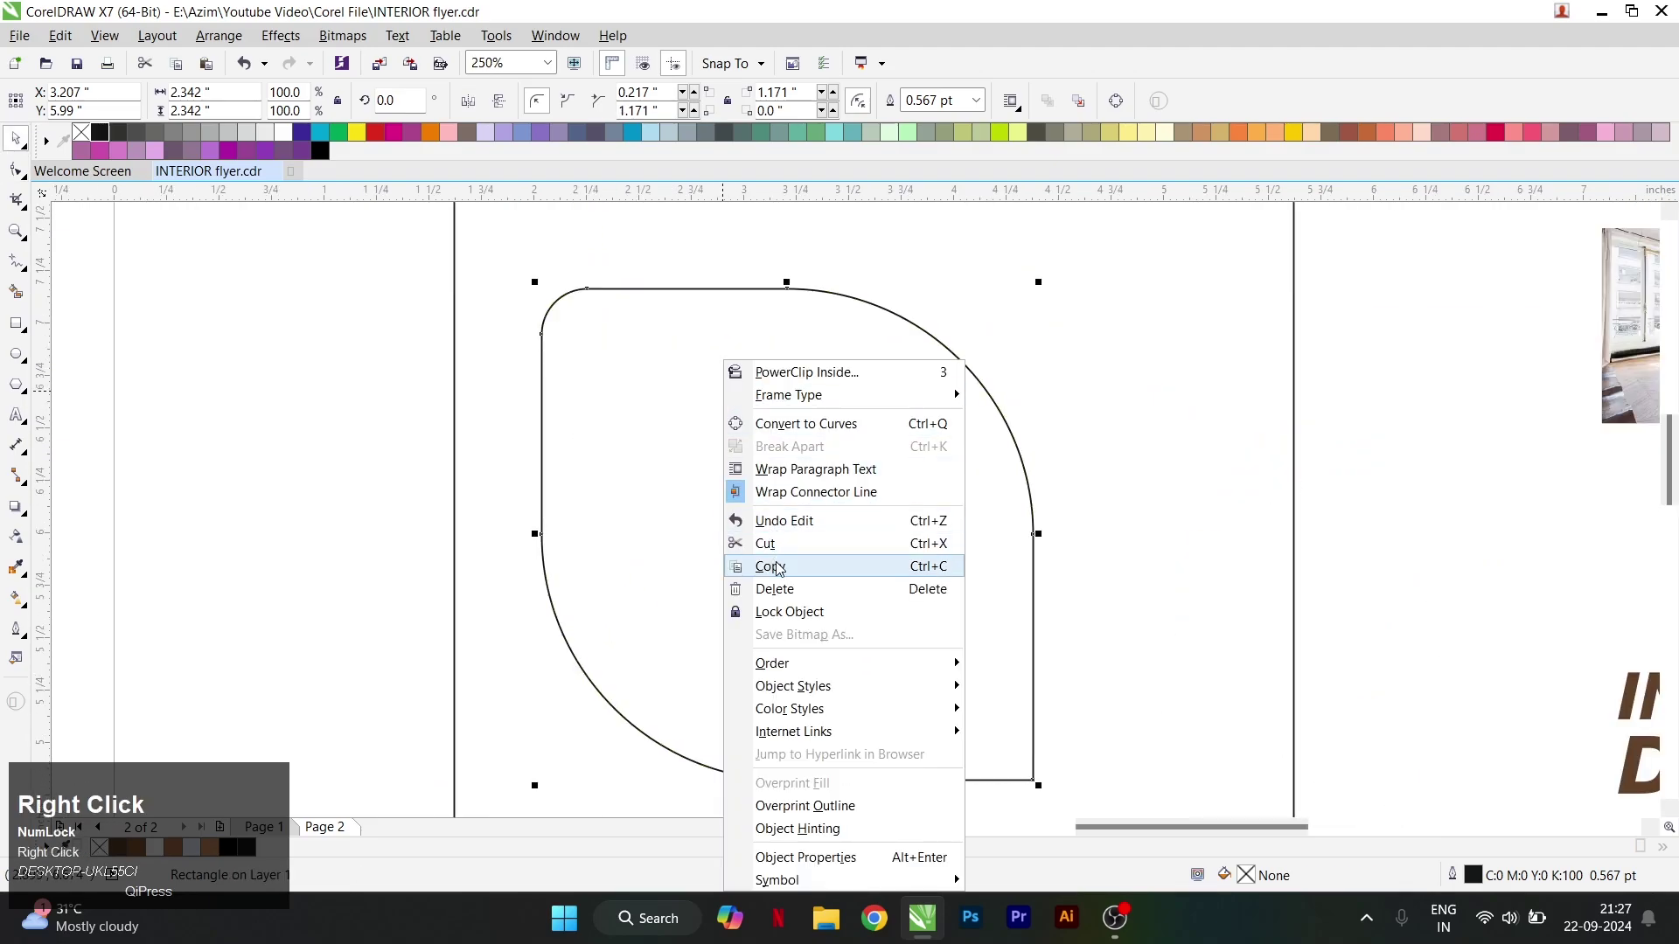
click(769, 566)
right_click(176, 350)
click(223, 480)
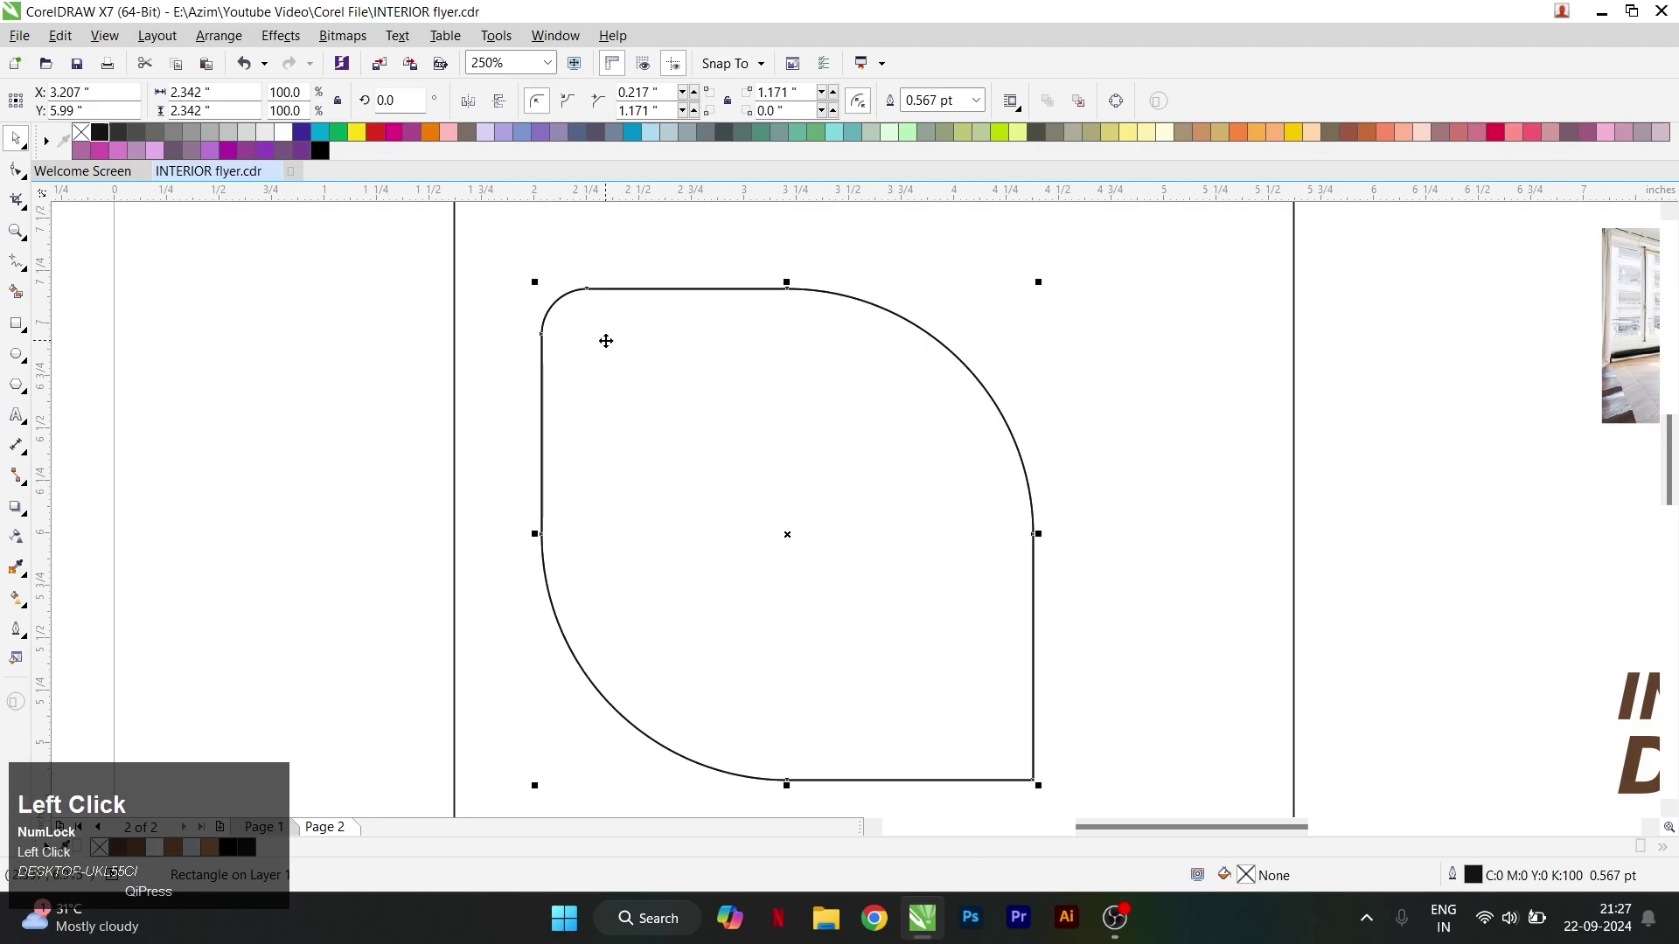
scroll(647, 394, down, 2)
scroll(671, 391, up, 1)
drag(671, 391, 792, 474)
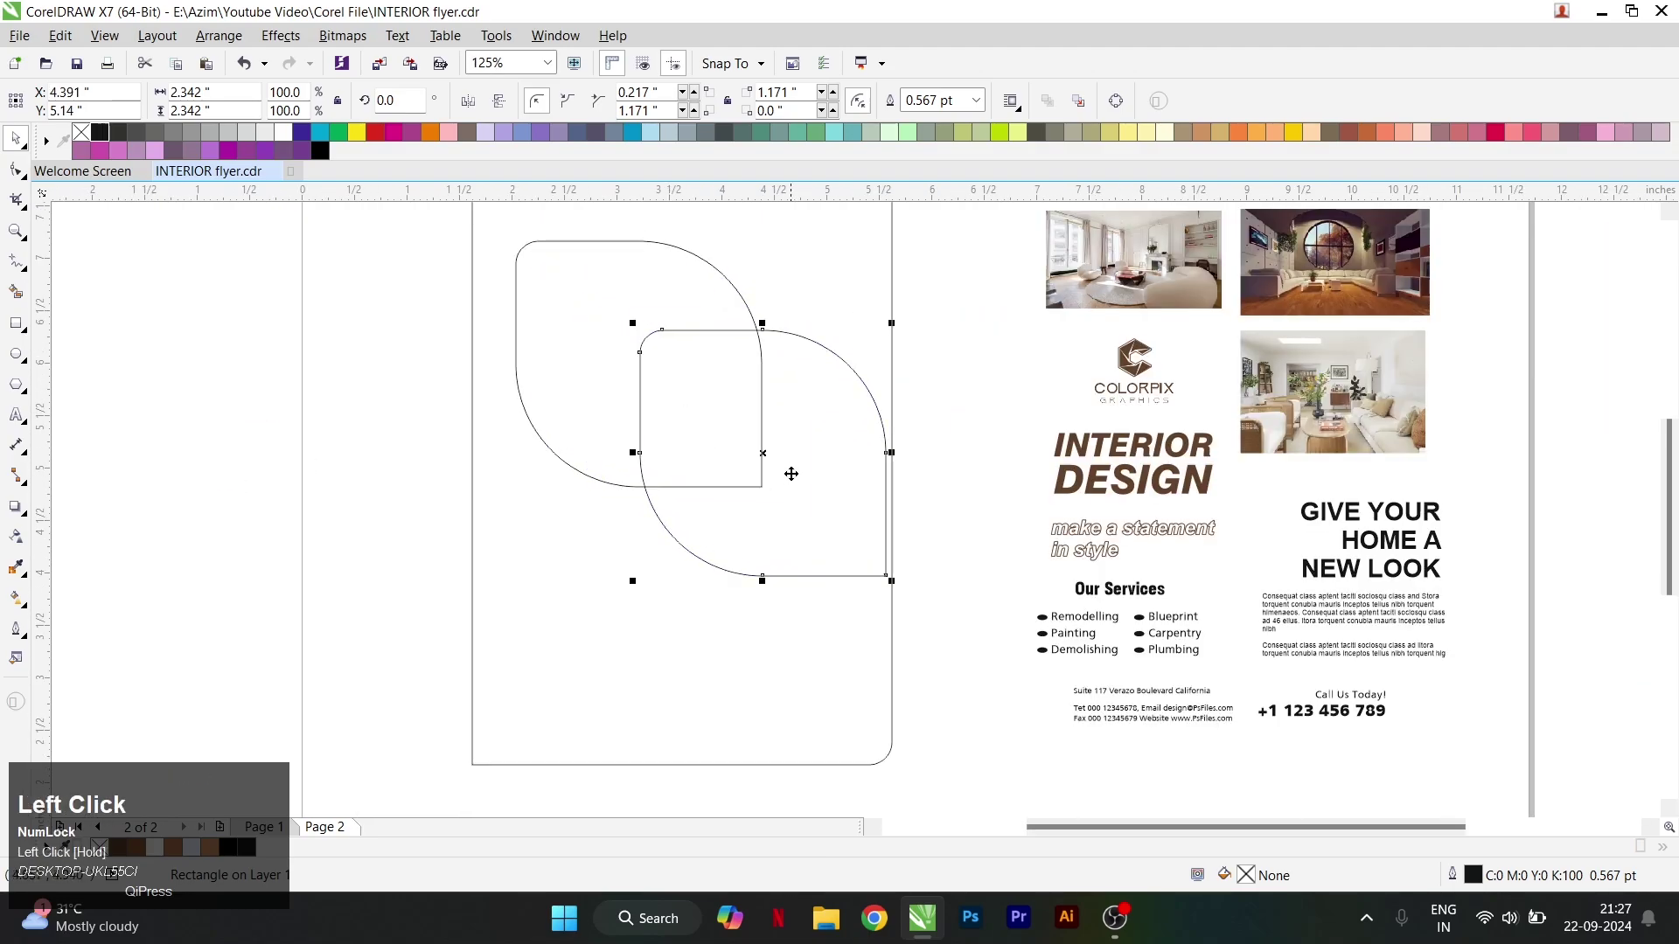
click(469, 103)
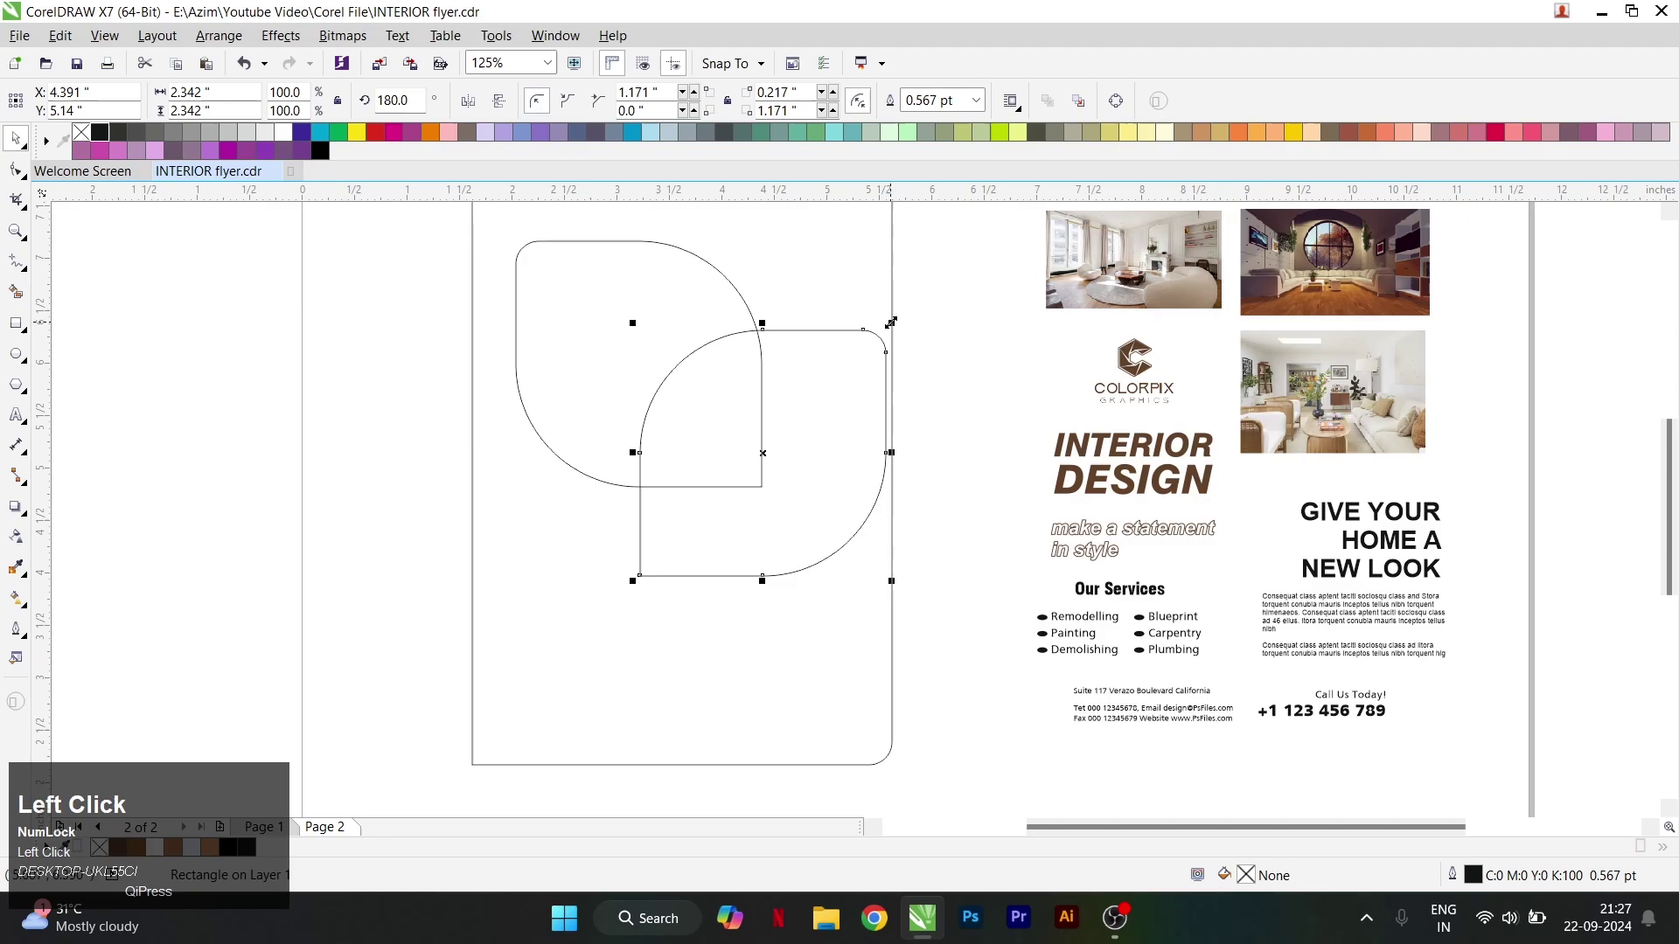
Scale the mirrored leaf down to about 1.404 inches and align its bottom edge with the large leaf.
drag(891, 323, 831, 366)
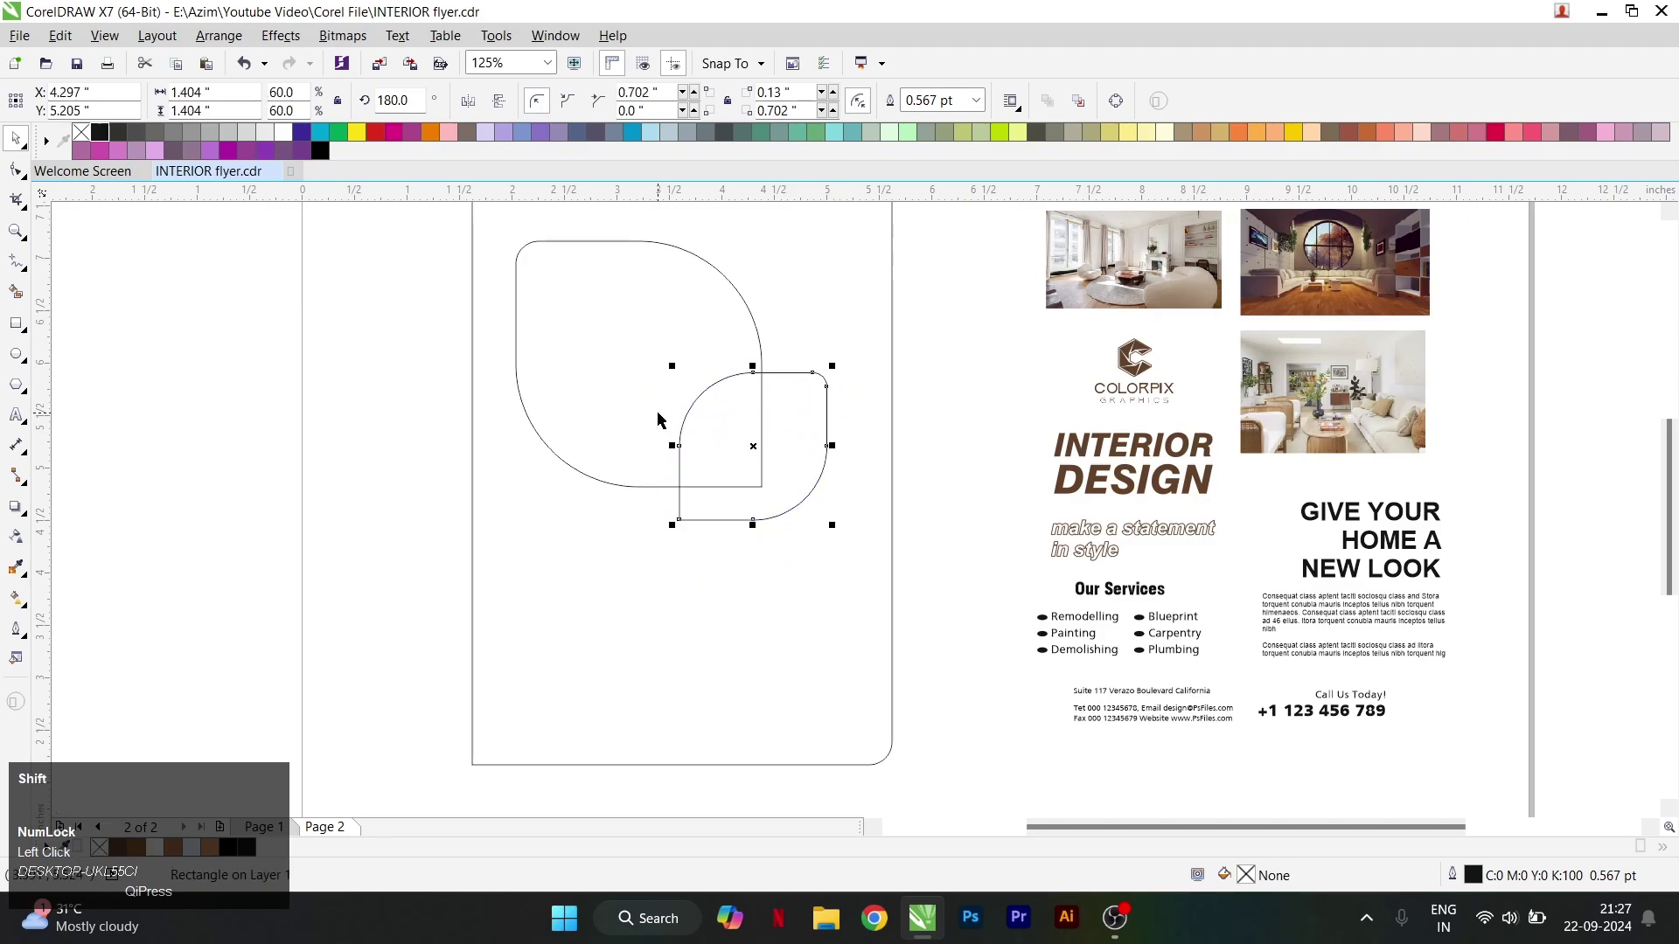
shift+click(660, 413)
key(b)
click(358, 396)
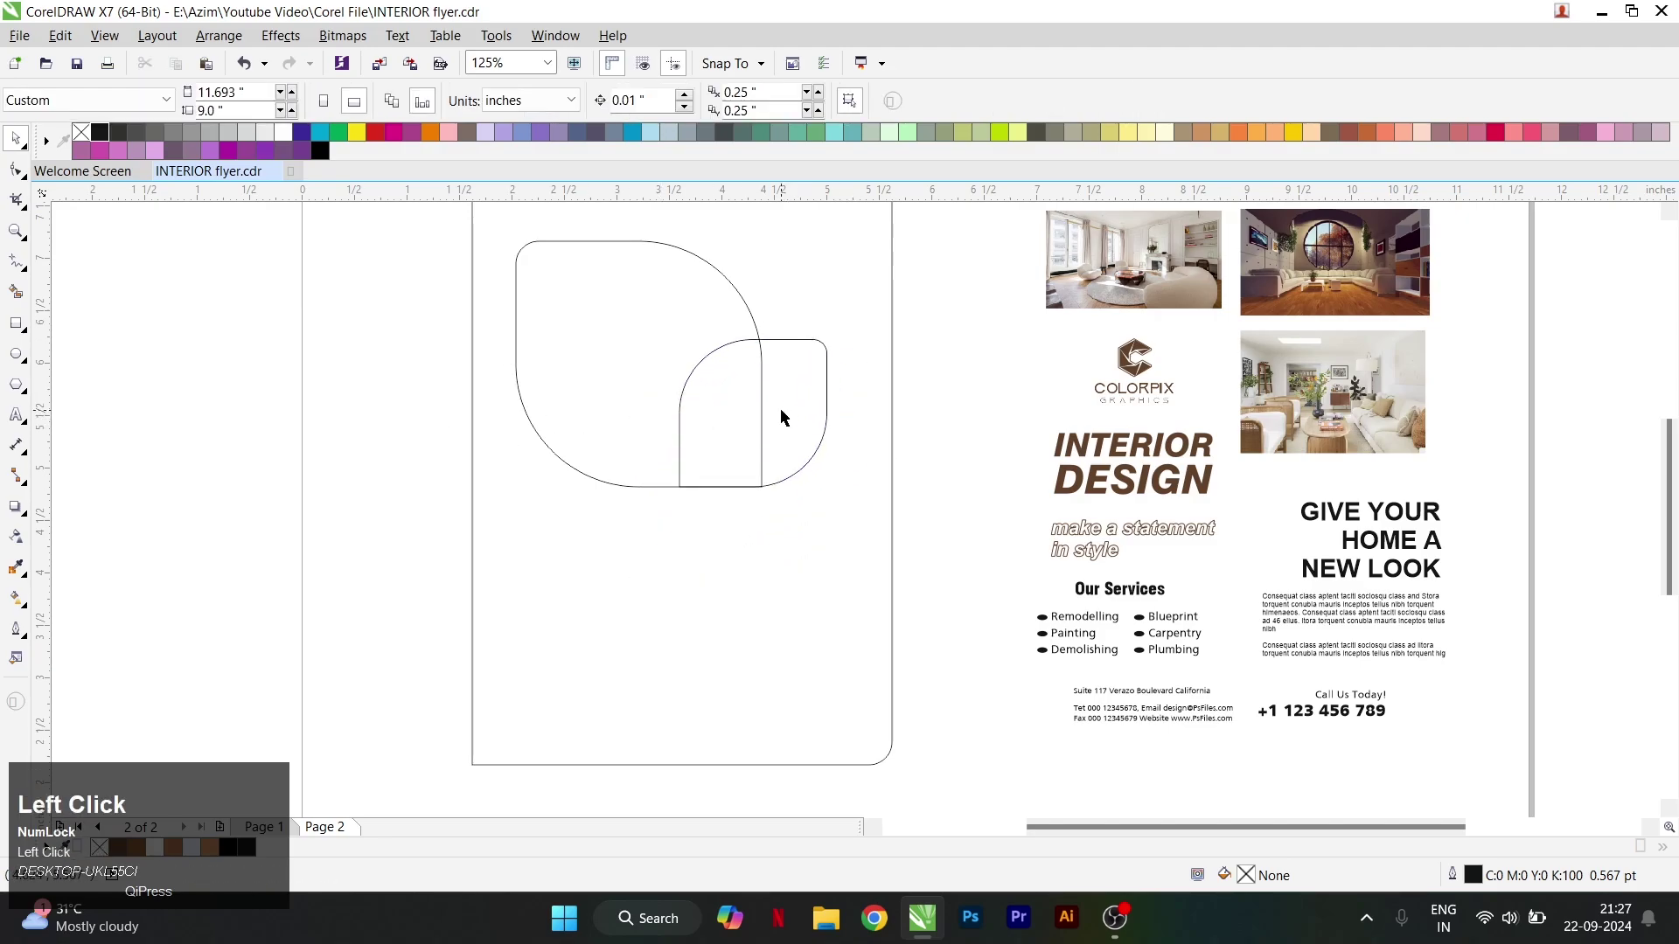
Duplicate the mirrored leaf onto the large leaf's lower-left curve and shrink the copy.
click(780, 407)
drag(790, 379, 628, 464)
right_click(628, 464)
scroll(642, 414, up, 2)
click(660, 429)
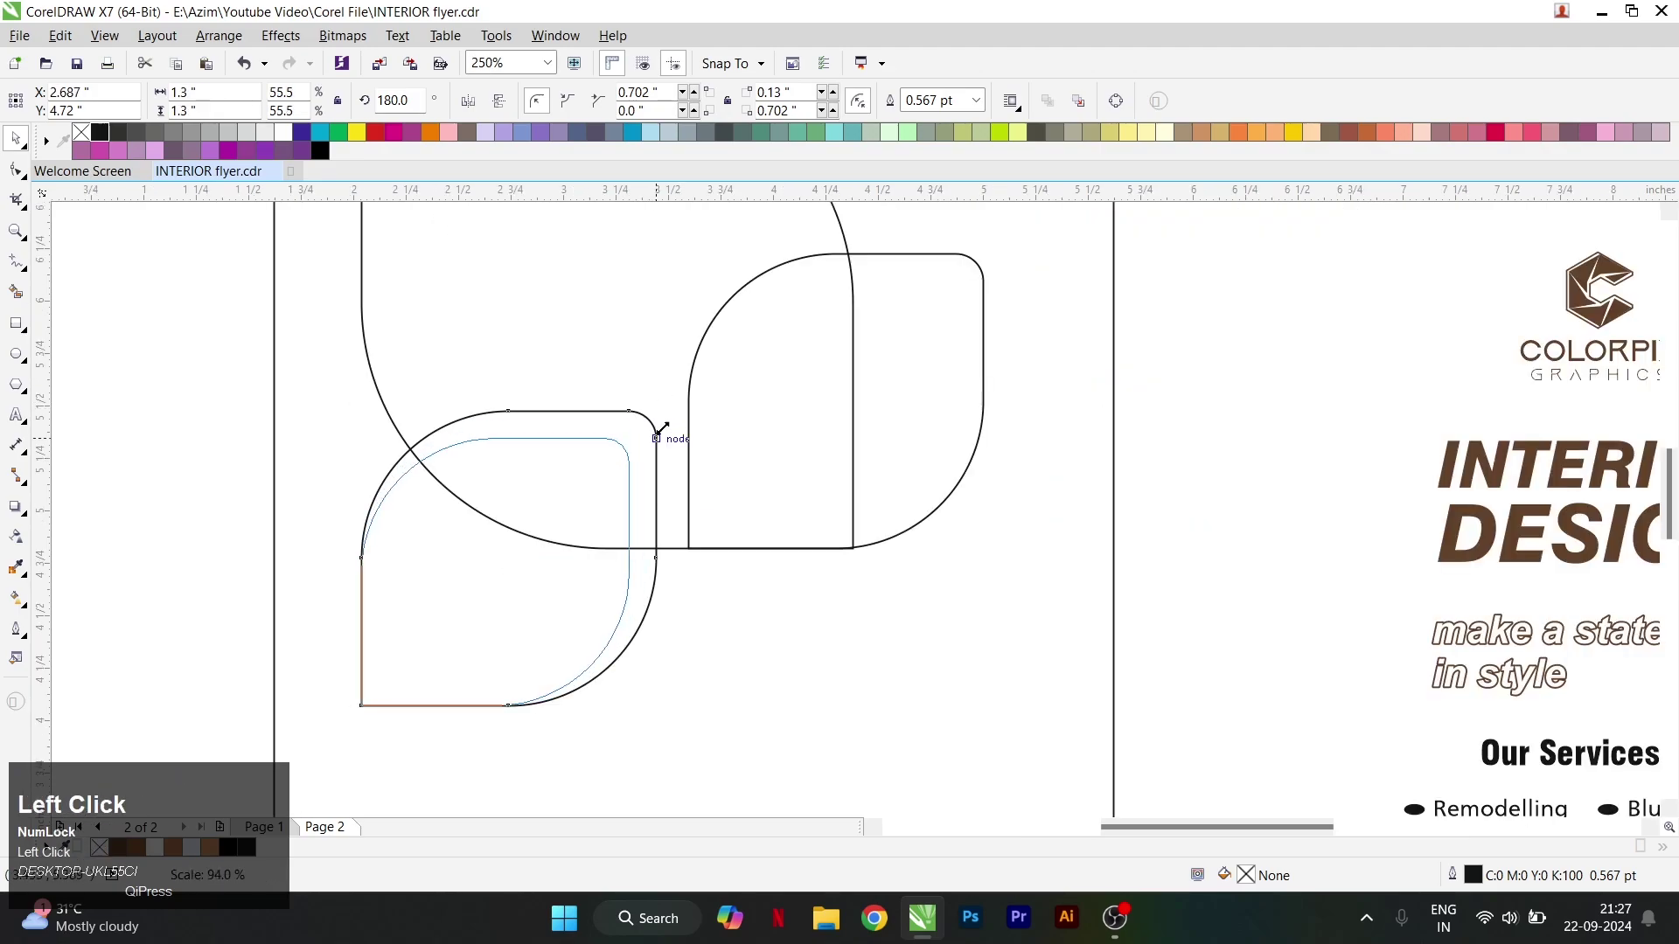
drag(547, 527, 581, 569)
key(ctrl+z)
click(524, 587)
scroll(581, 569, down, 2)
Enlarge the right-hand leaf slightly, and scale all three leaf shapes together to about 3.332 by 3.225 inches.
click(766, 427)
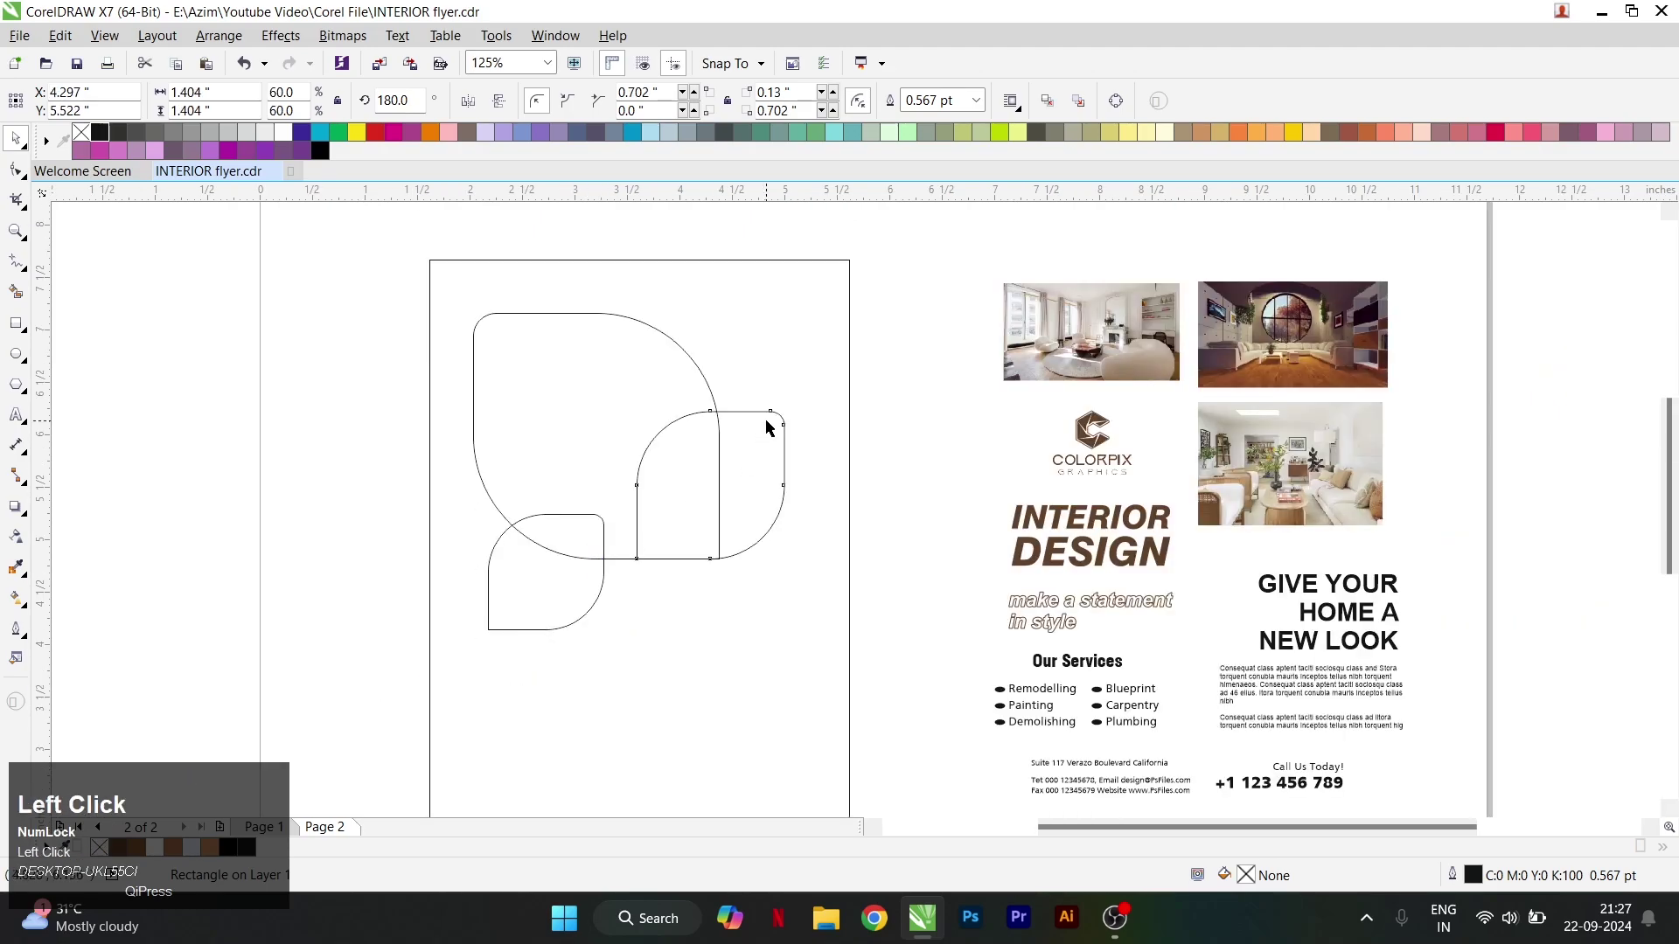
mouse_move(790, 403)
mouse_down()
mouse_move(813, 375)
mouse_move(809, 389)
mouse_up()
shift+click(567, 391)
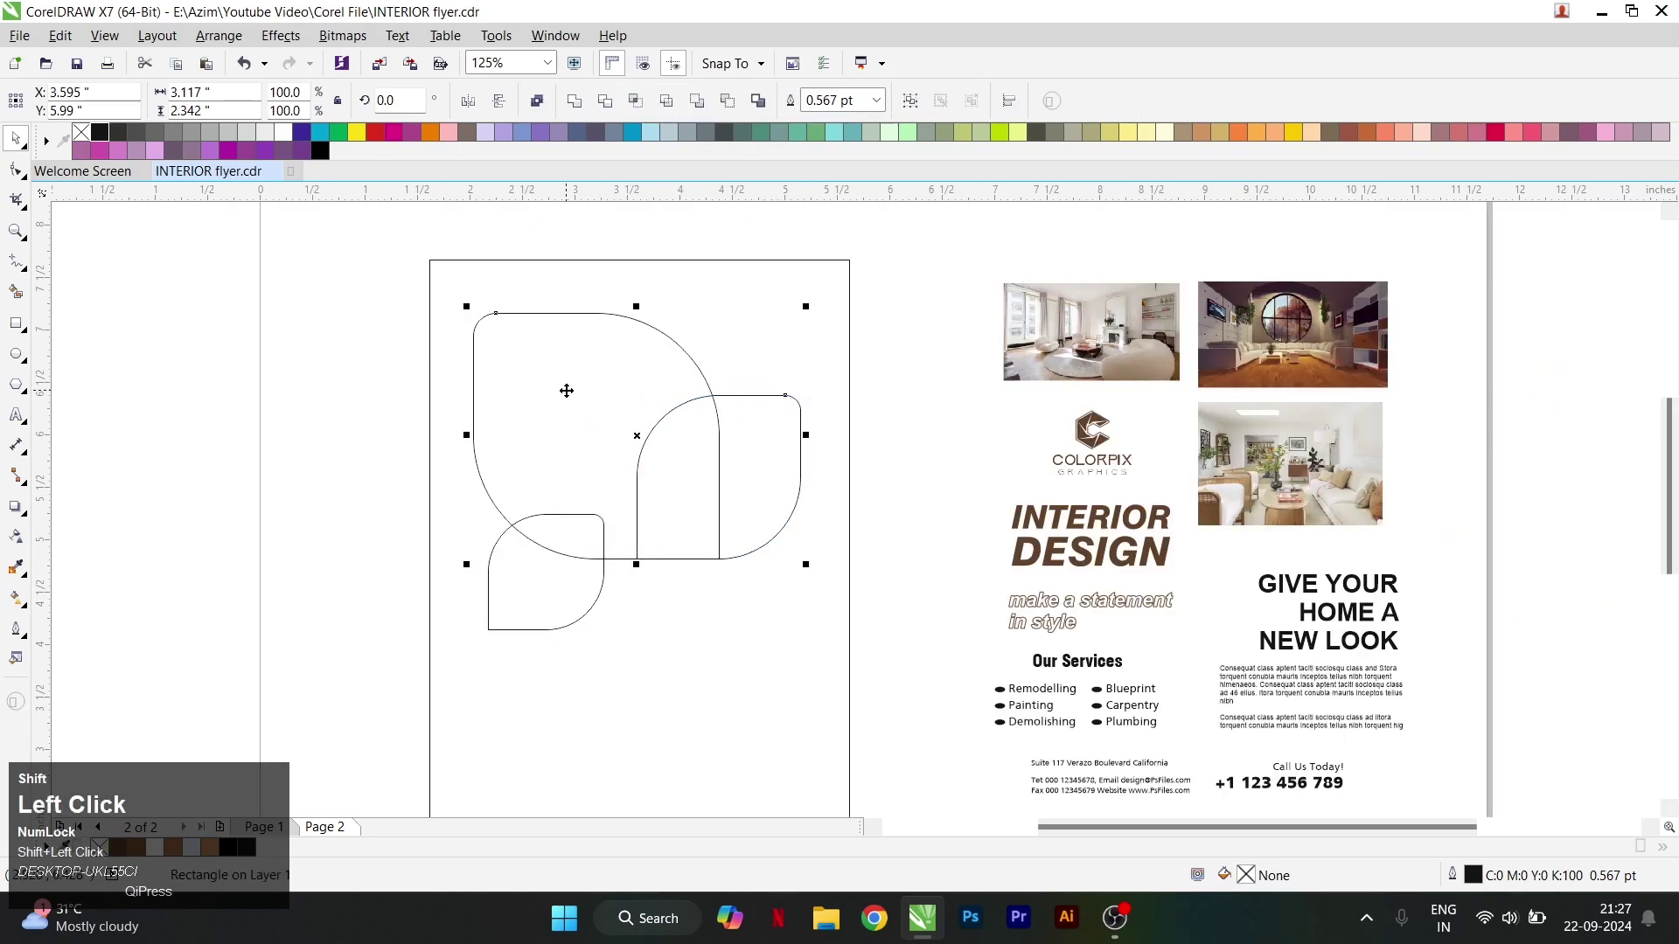
drag(806, 640, 838, 650)
scroll(789, 456, up, 2)
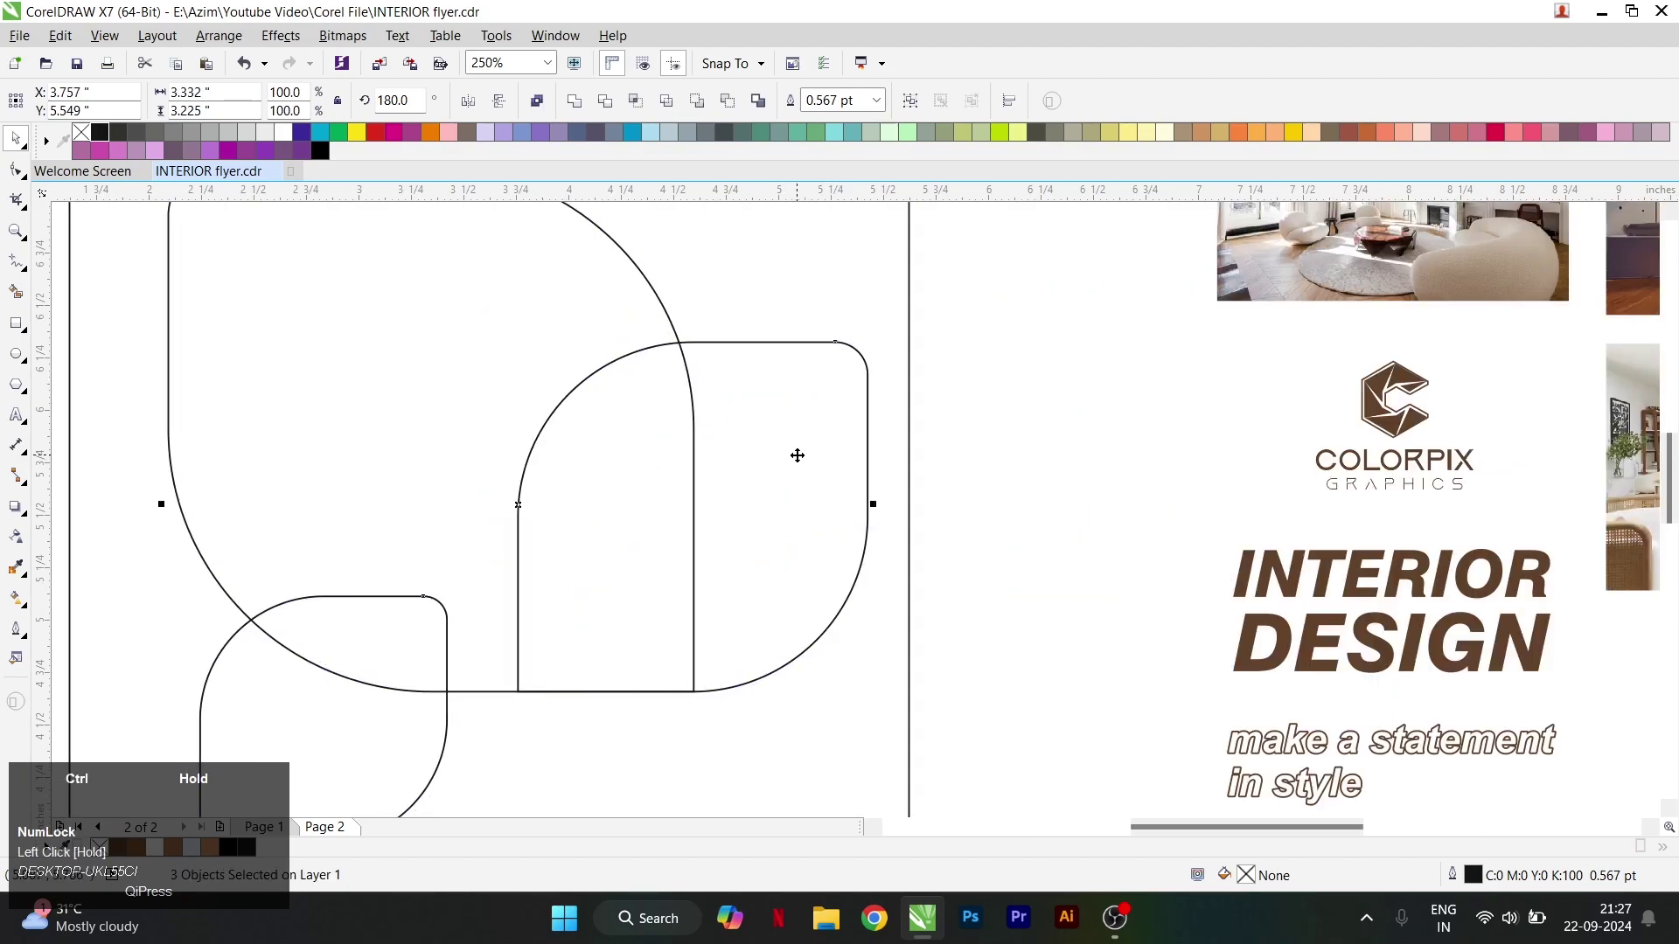
Enlarge the three-leaf group to about 3.461 by 3.35 inches and reposition it higher and further left within the flyer.
scroll(792, 455, down, 2)
drag(656, 383, 656, 372)
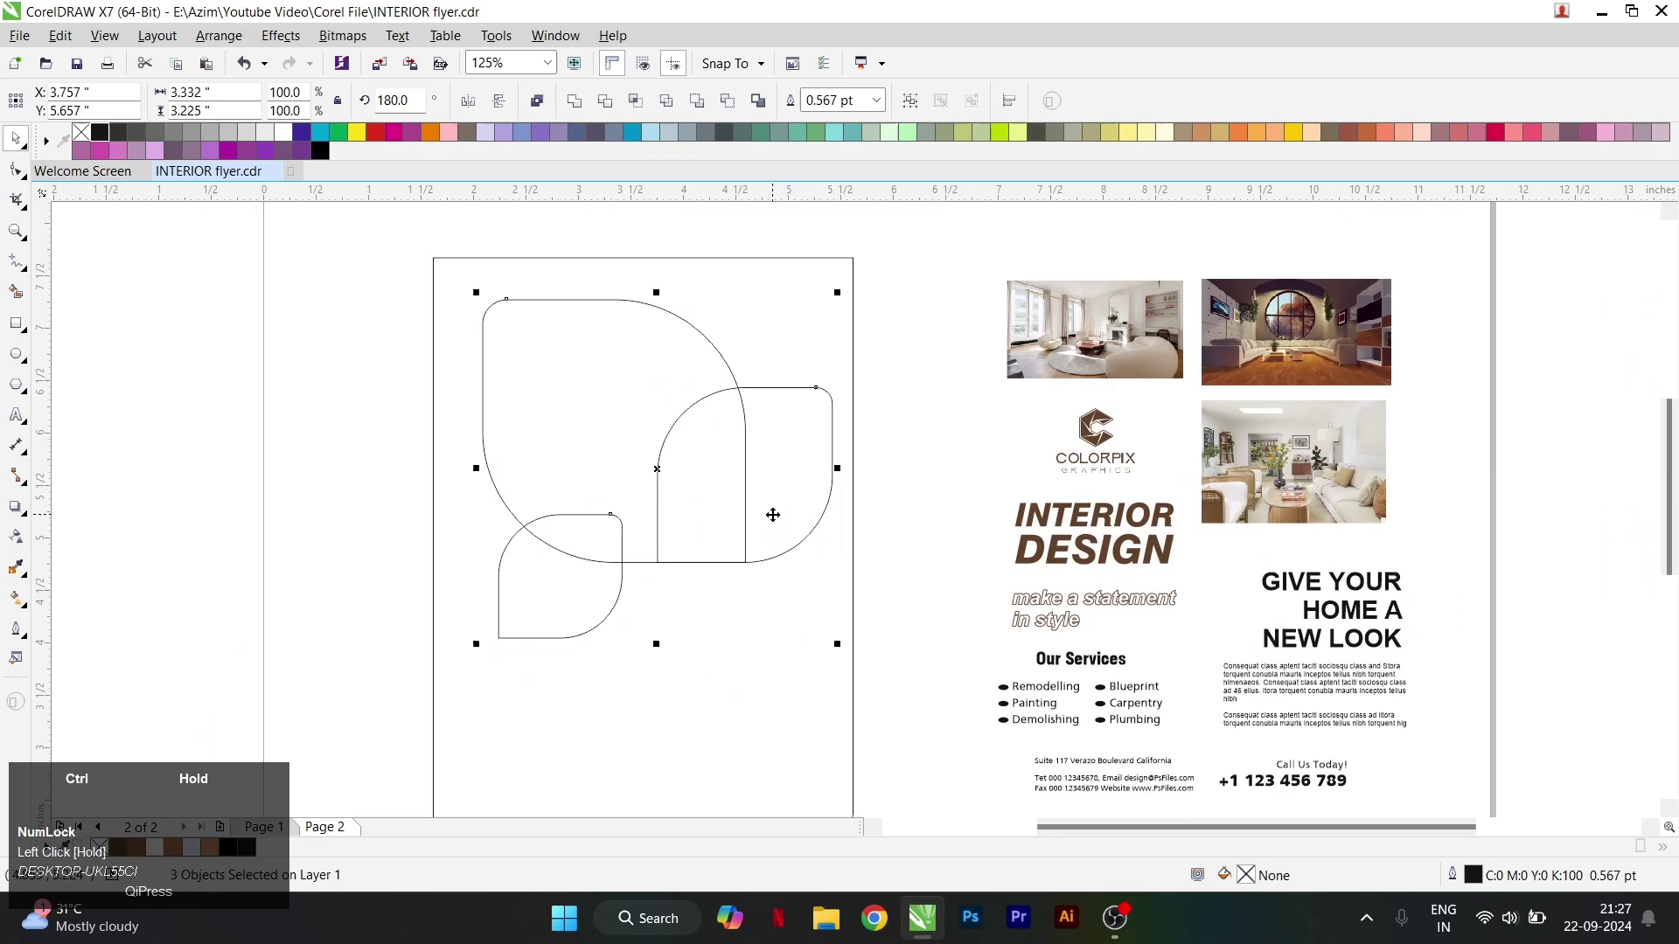
drag(839, 656, 846, 648)
drag(761, 499, 743, 494)
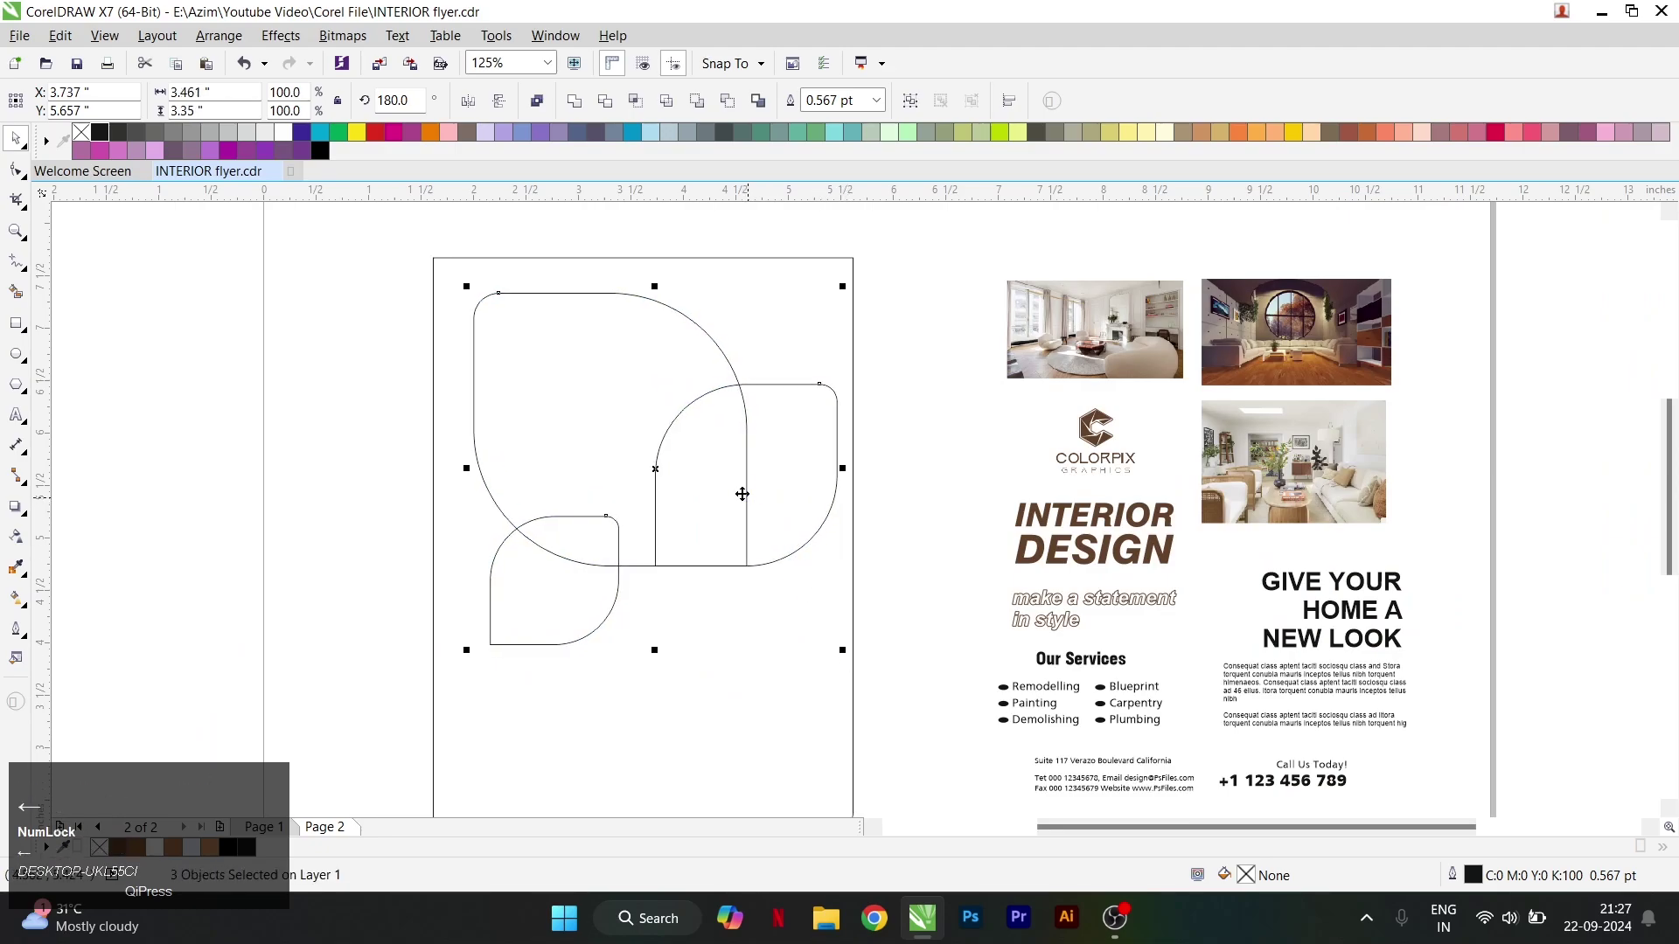
key(Left)
key(Left)
key(Left)
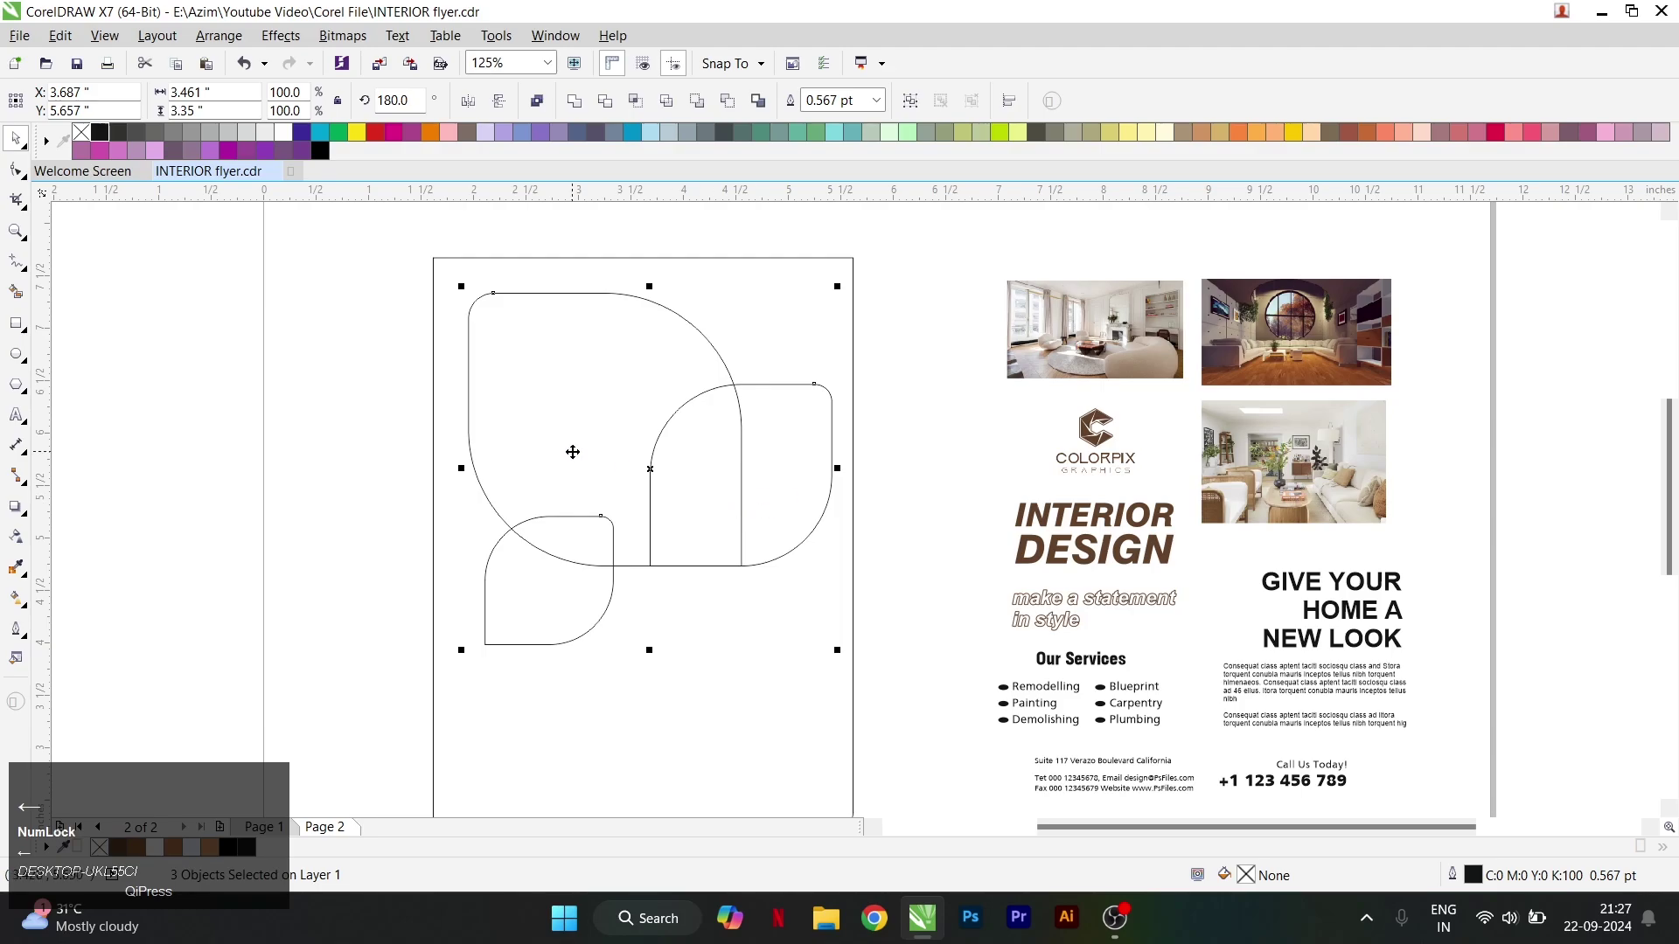
click(297, 344)
Move the smallest leaf slightly up and to the right over the large leaf's lower-left curve.
scroll(600, 400, down, 1)
scroll(607, 446, up, 1)
click(607, 444)
scroll(607, 439, up, 1)
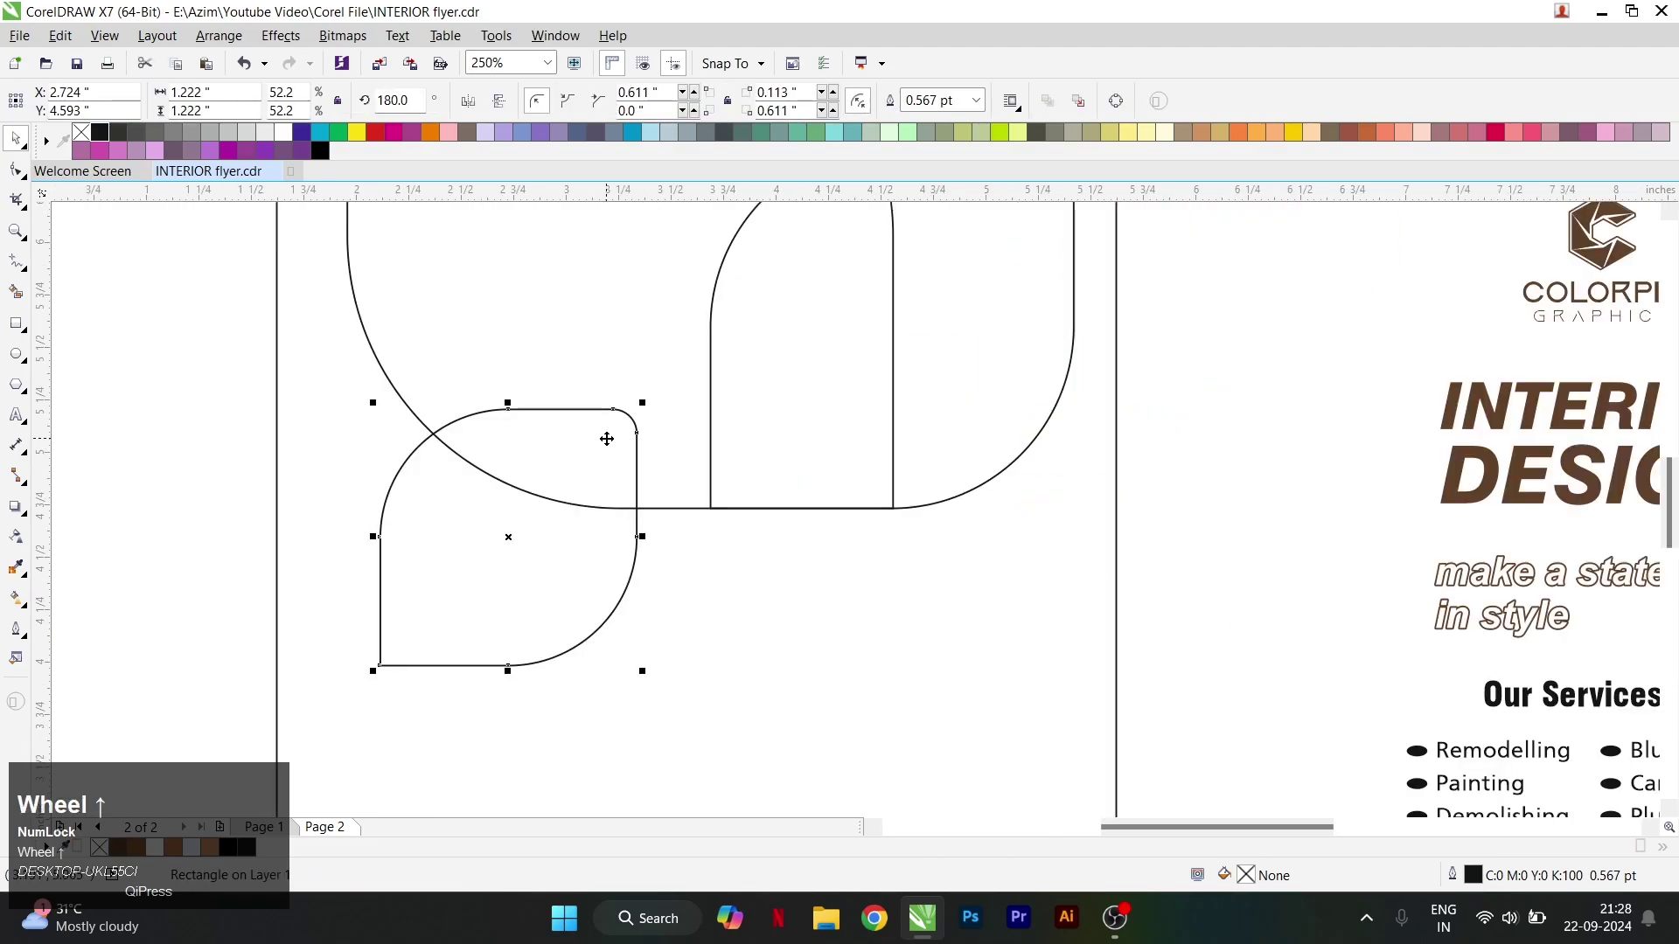
drag(607, 439, 613, 420)
scroll(503, 315, down, 2)
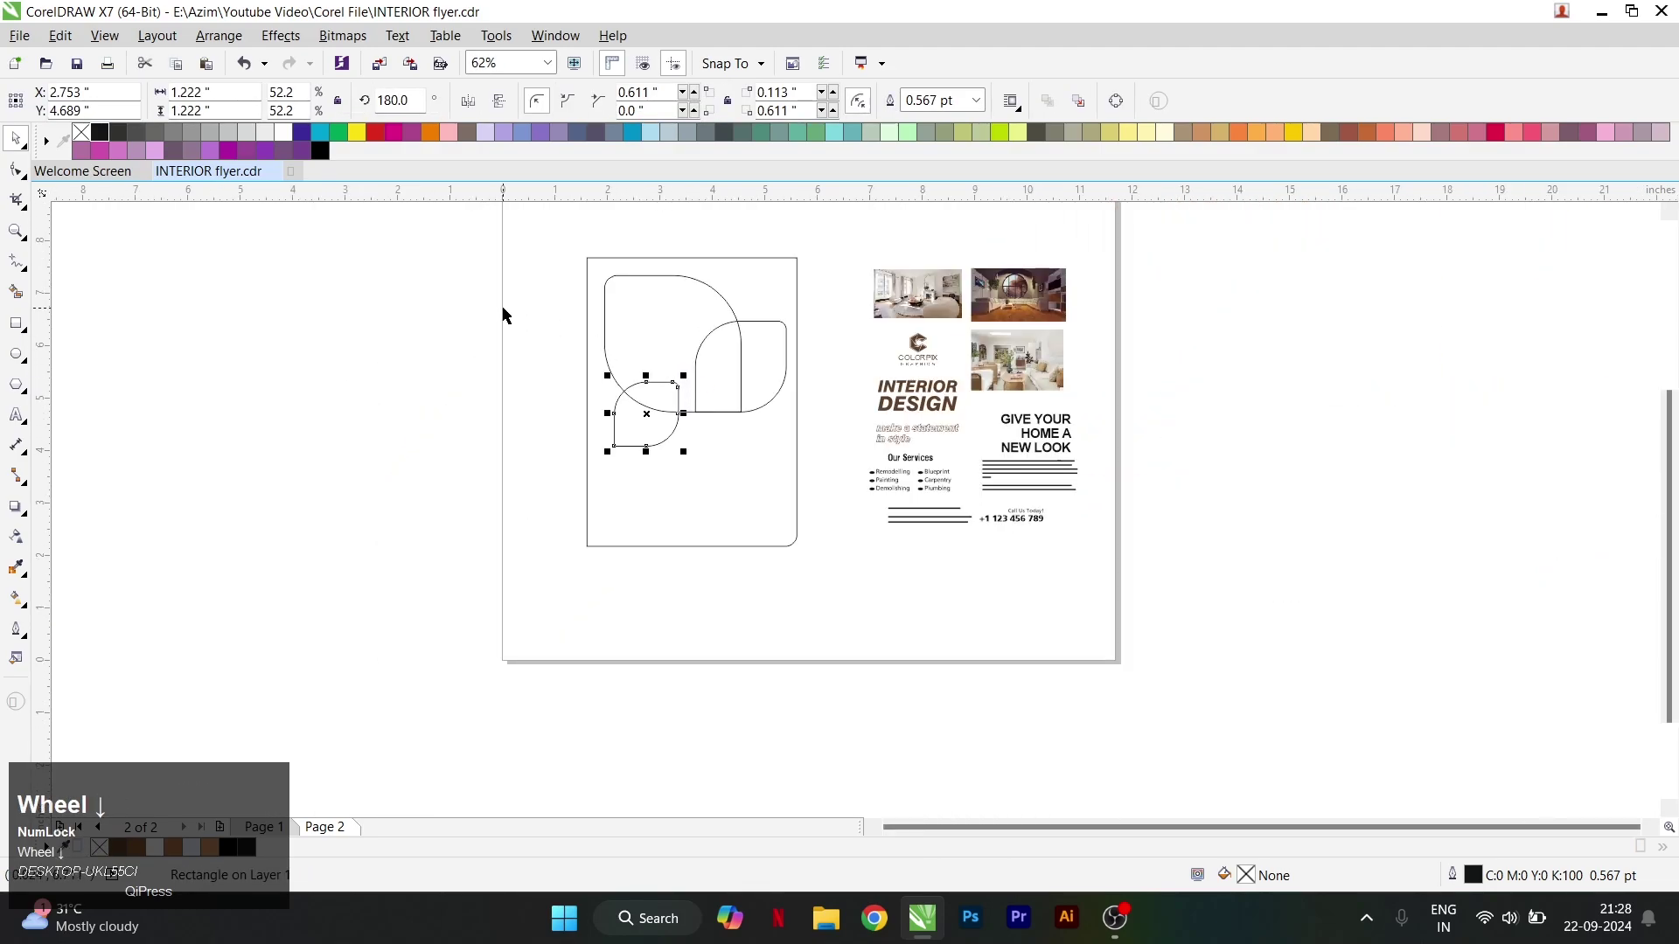
click(737, 499)
PowerClip the white living-room photo with the fireplace inside the large leaf.
scroll(763, 363, up, 2)
click(1043, 423)
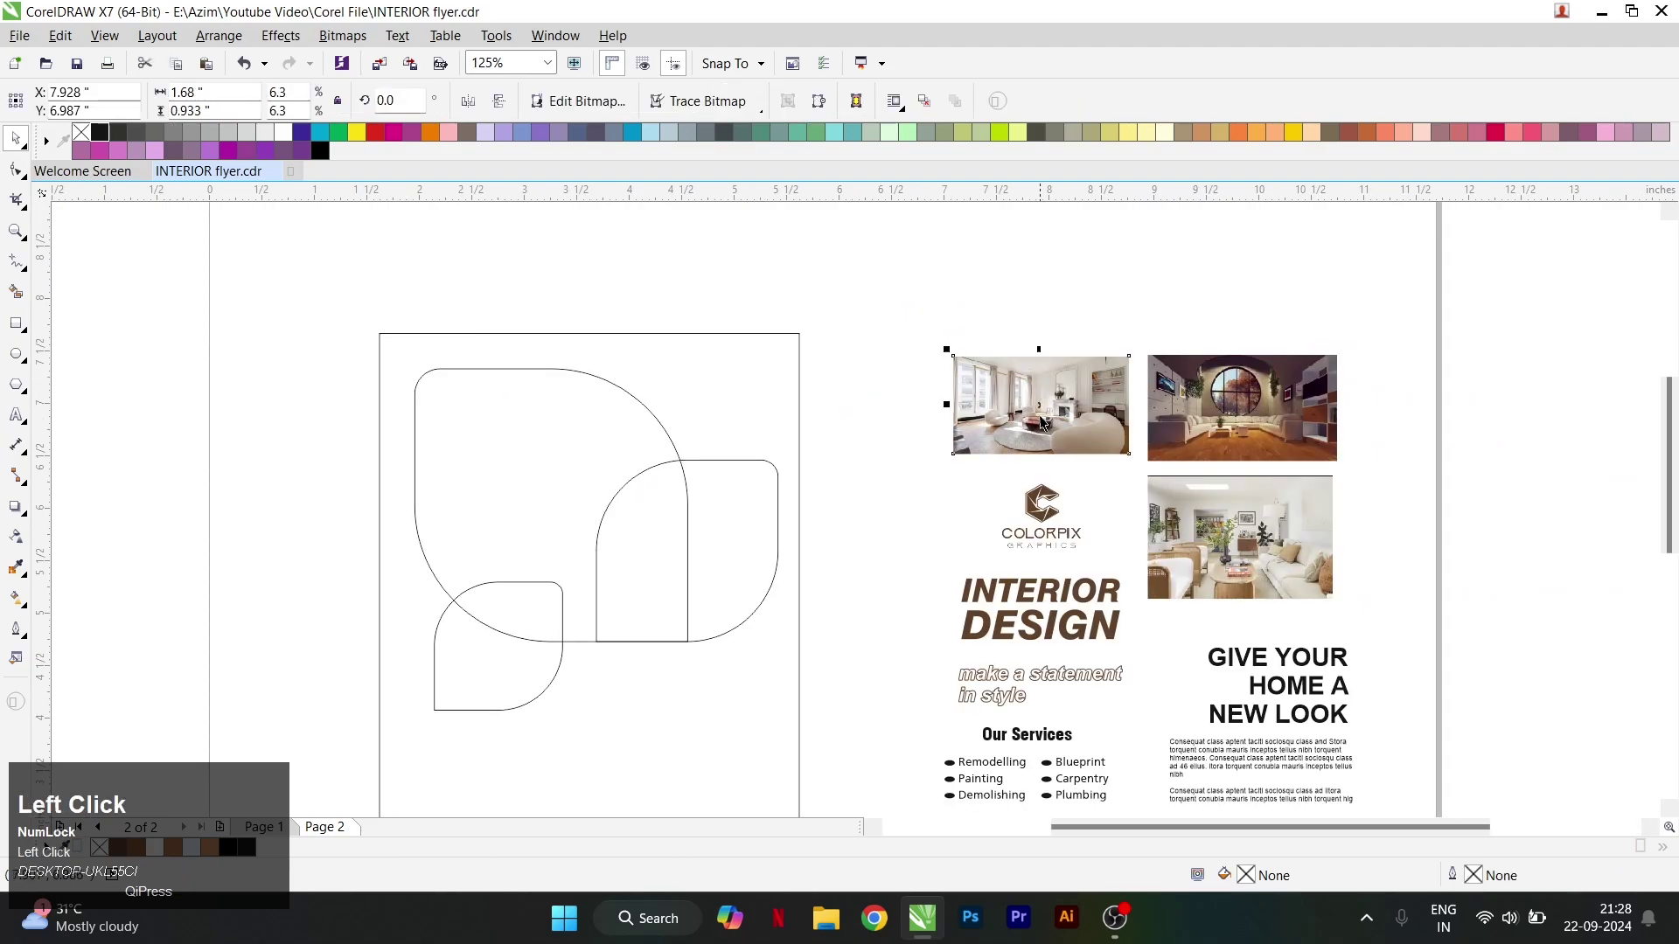
drag(1042, 423, 967, 397)
right_click(957, 374)
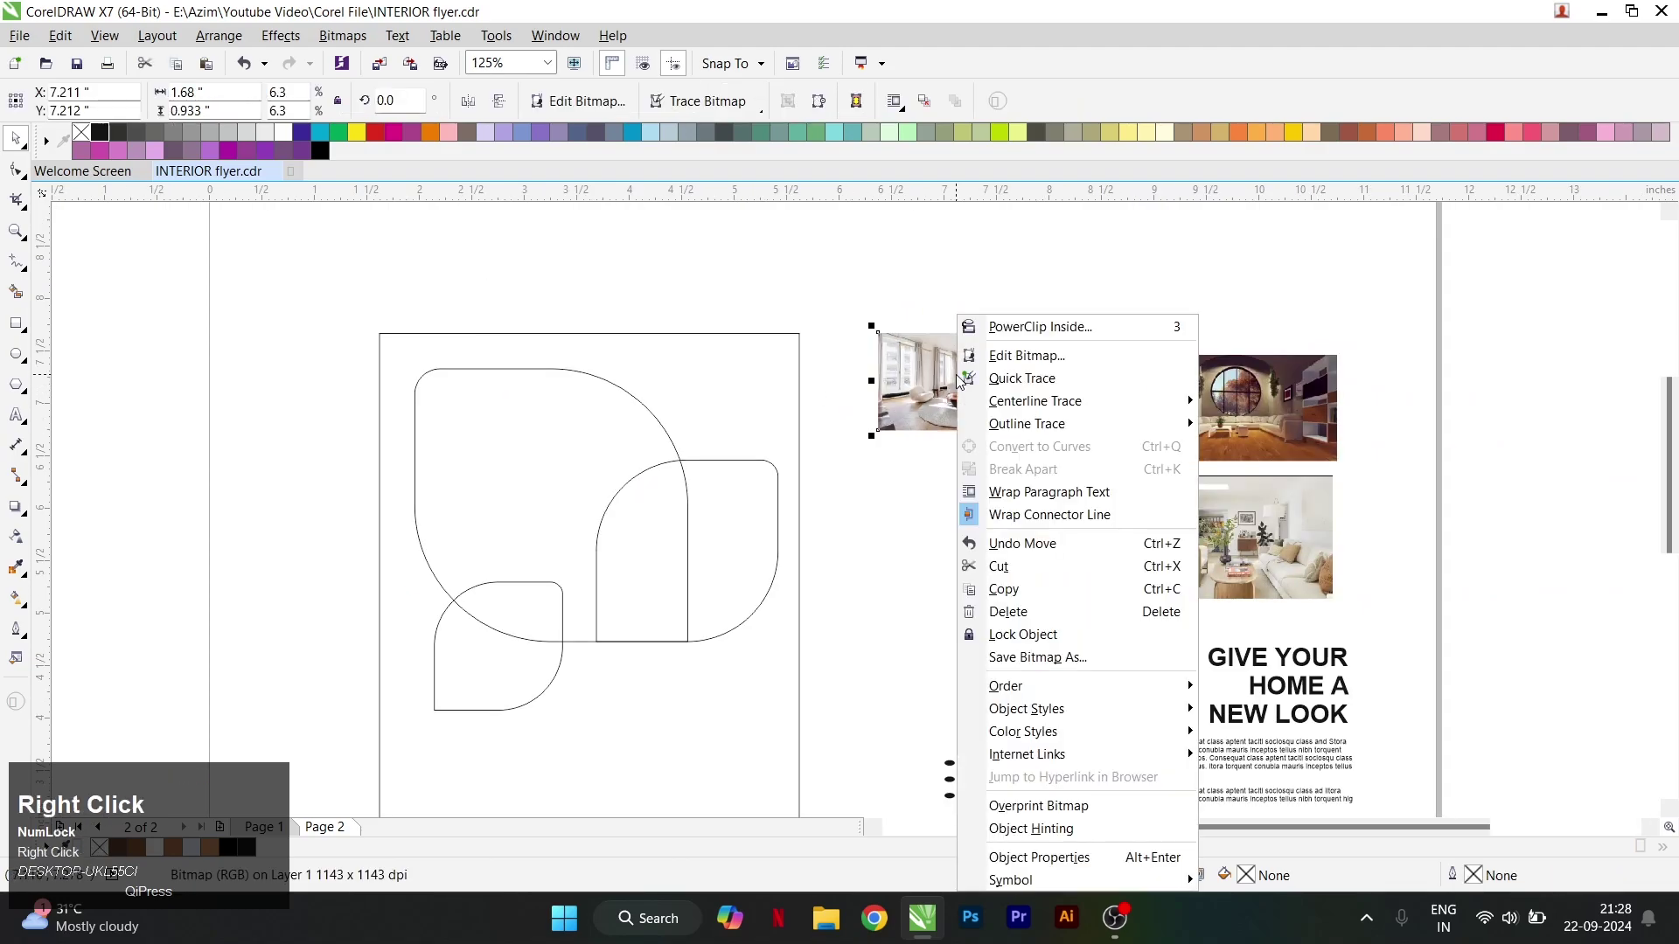
click(991, 329)
click(539, 426)
PowerClip the dark living-room photo with the round window inside the smallest leaf.
click(1225, 418)
right_click(1224, 418)
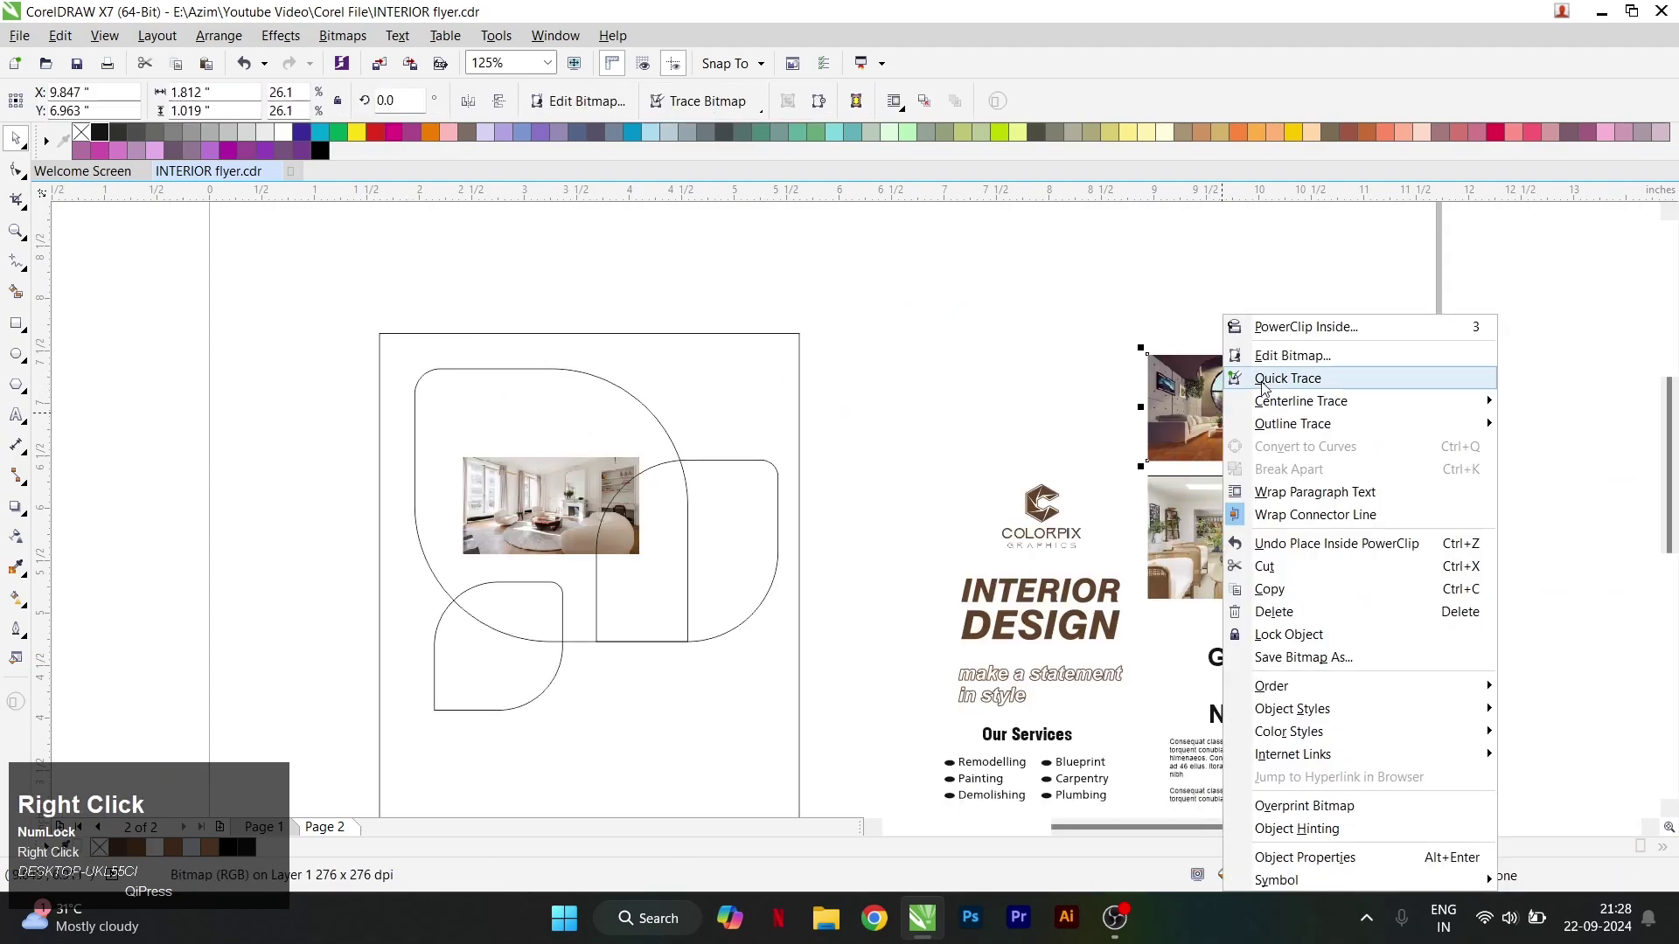
click(1278, 326)
click(480, 666)
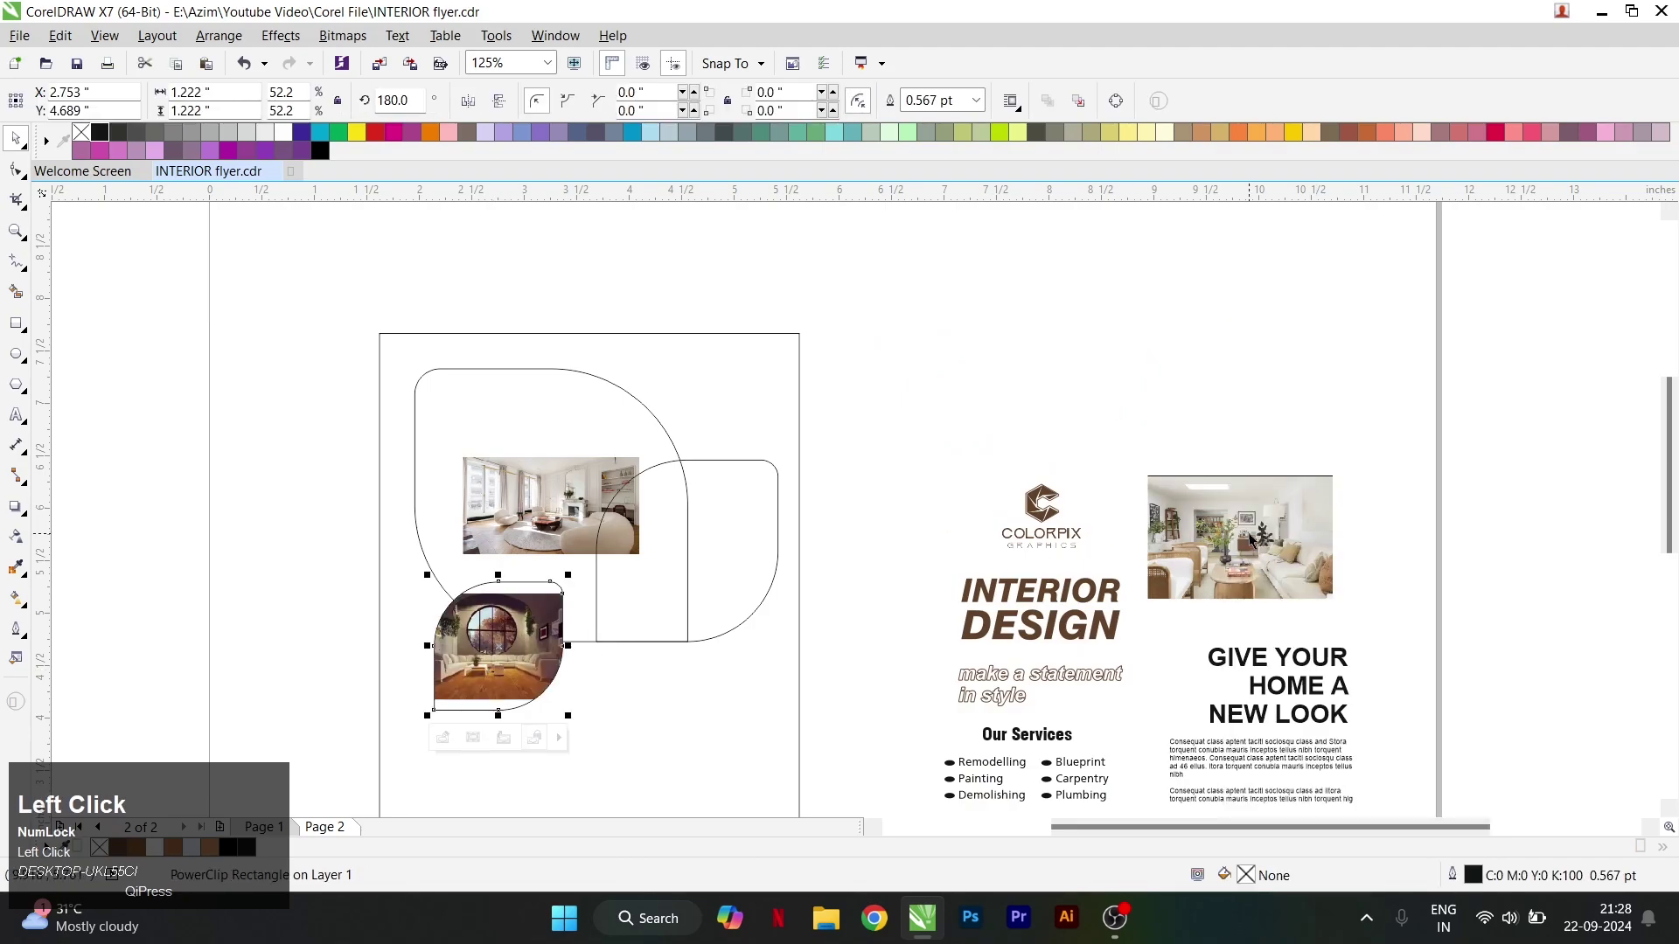
PowerClip the remaining bright living-room photo inside the right-hand leaf.
click(1252, 539)
right_click(1251, 538)
click(1278, 326)
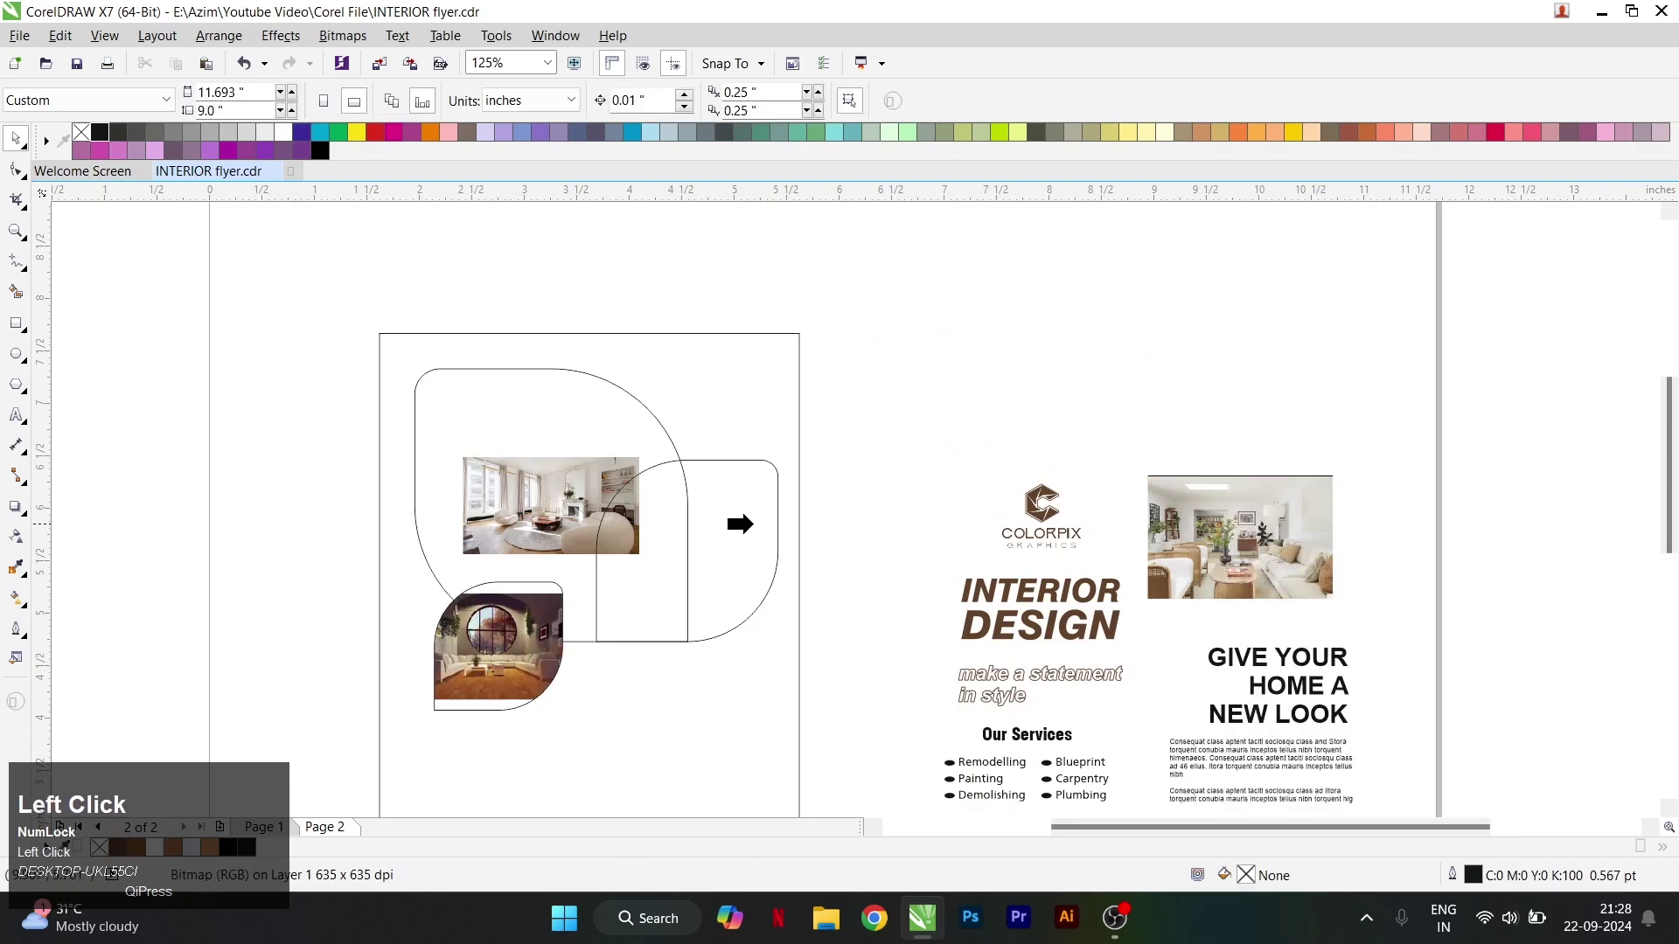
click(740, 524)
Edit the large leaf's PowerClip contents, enlarging the photo to about 4.819 by 2.675 inches to fill the frame.
click(570, 425)
right_click(570, 424)
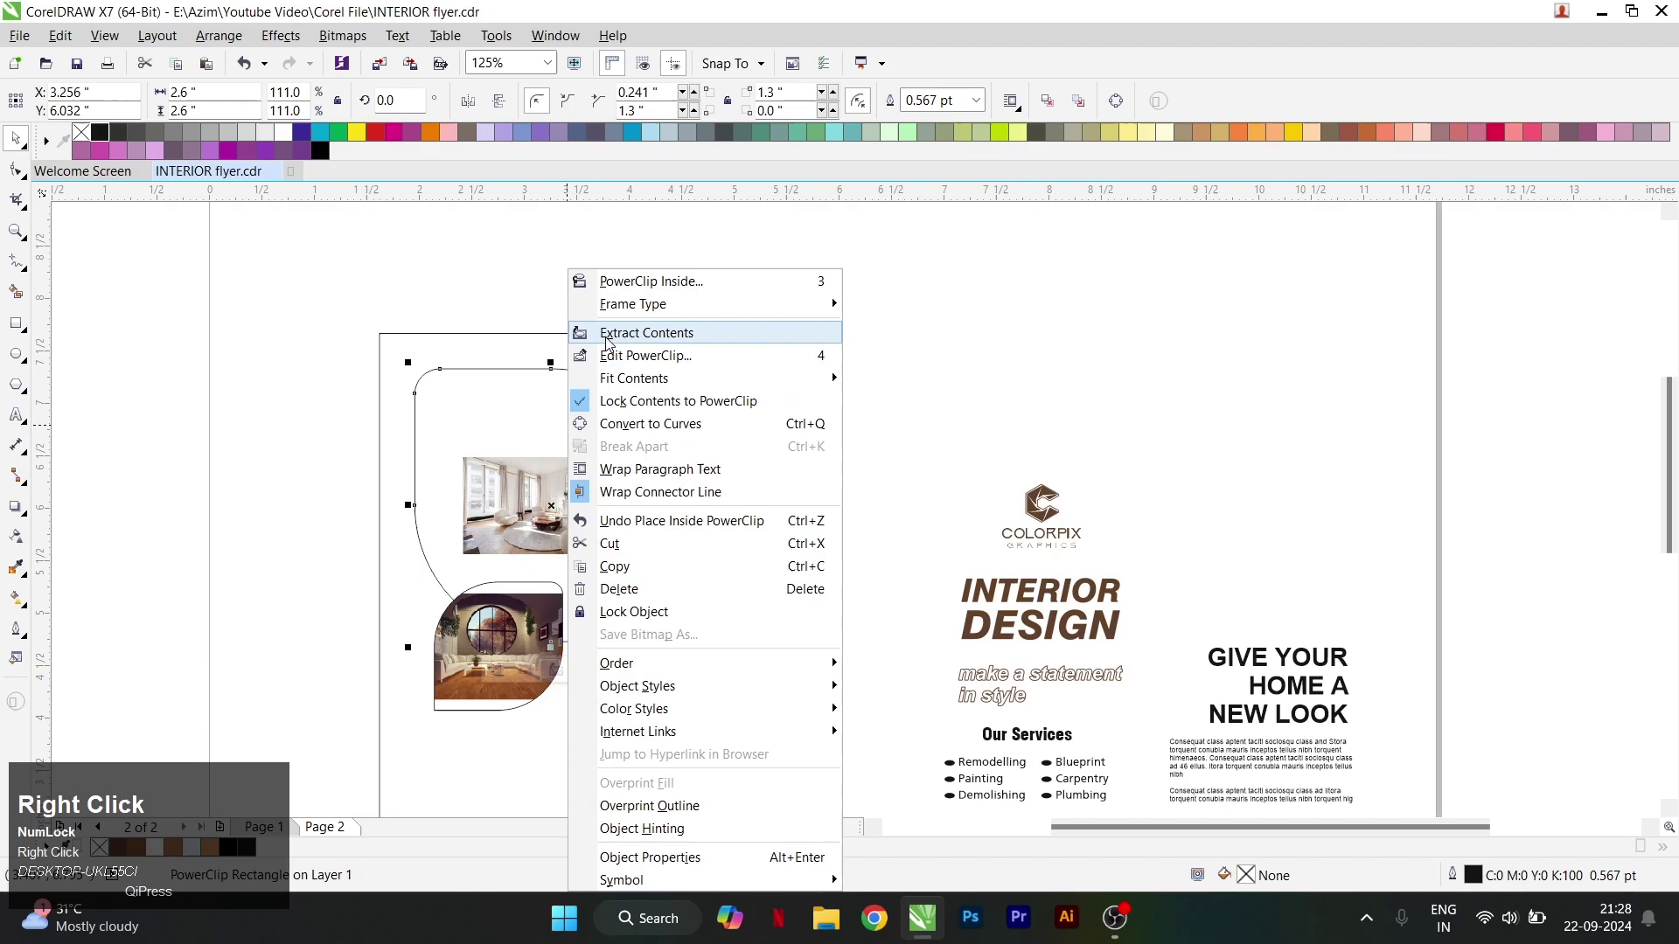
click(612, 356)
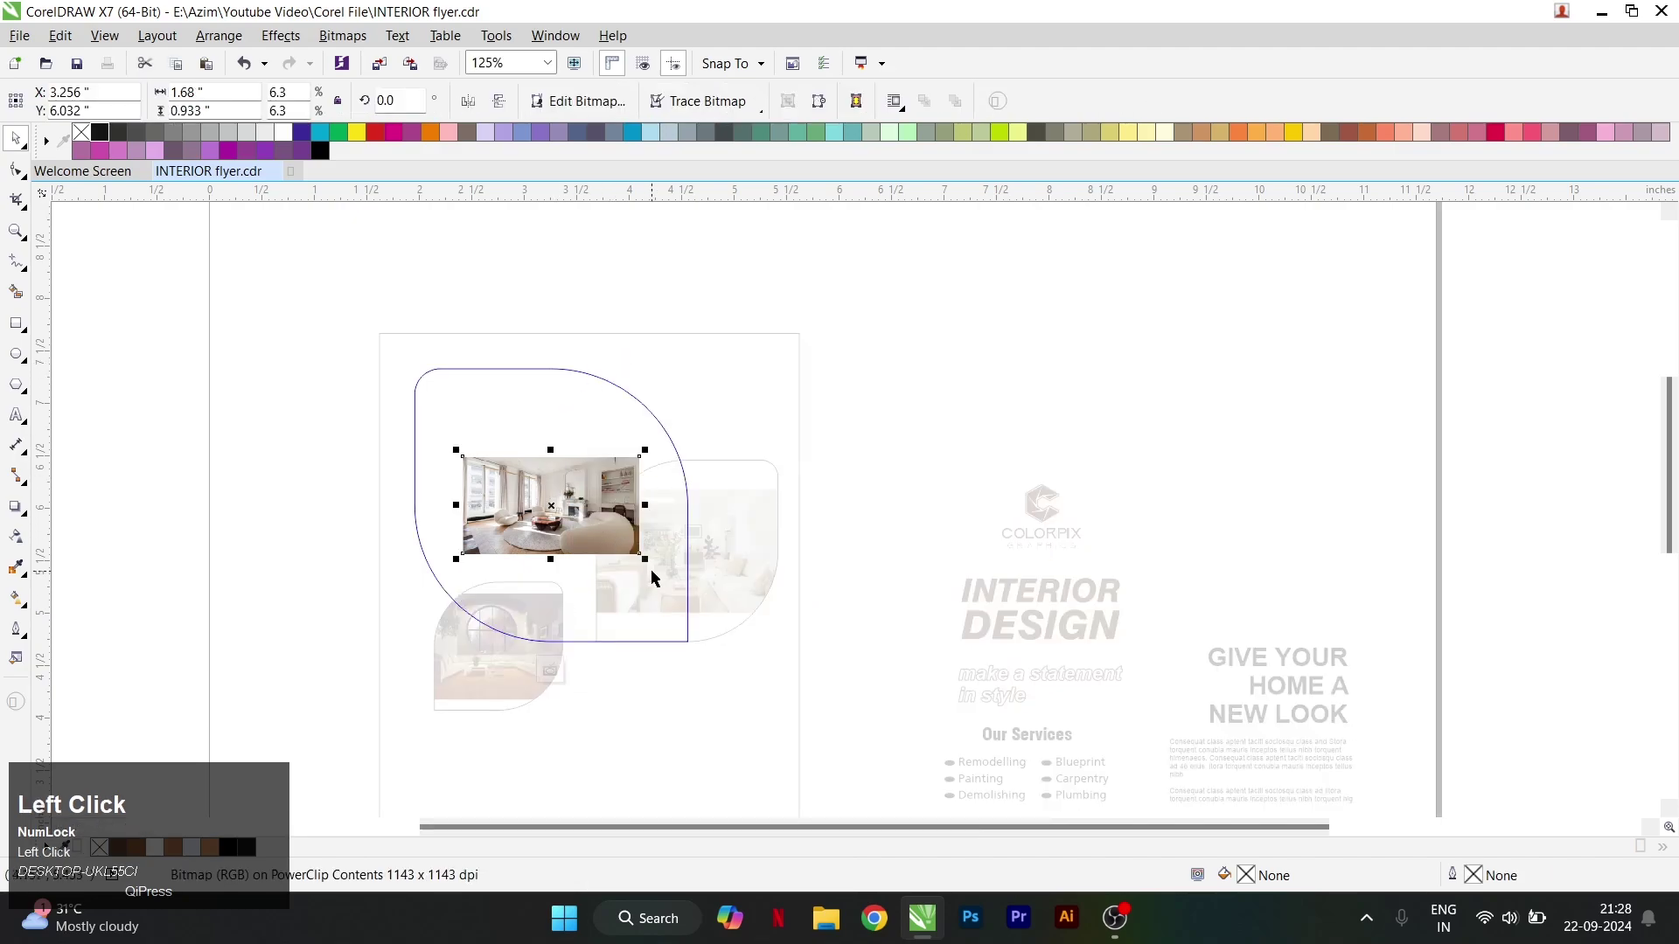
drag(643, 561, 806, 690)
scroll(560, 544, up, 1)
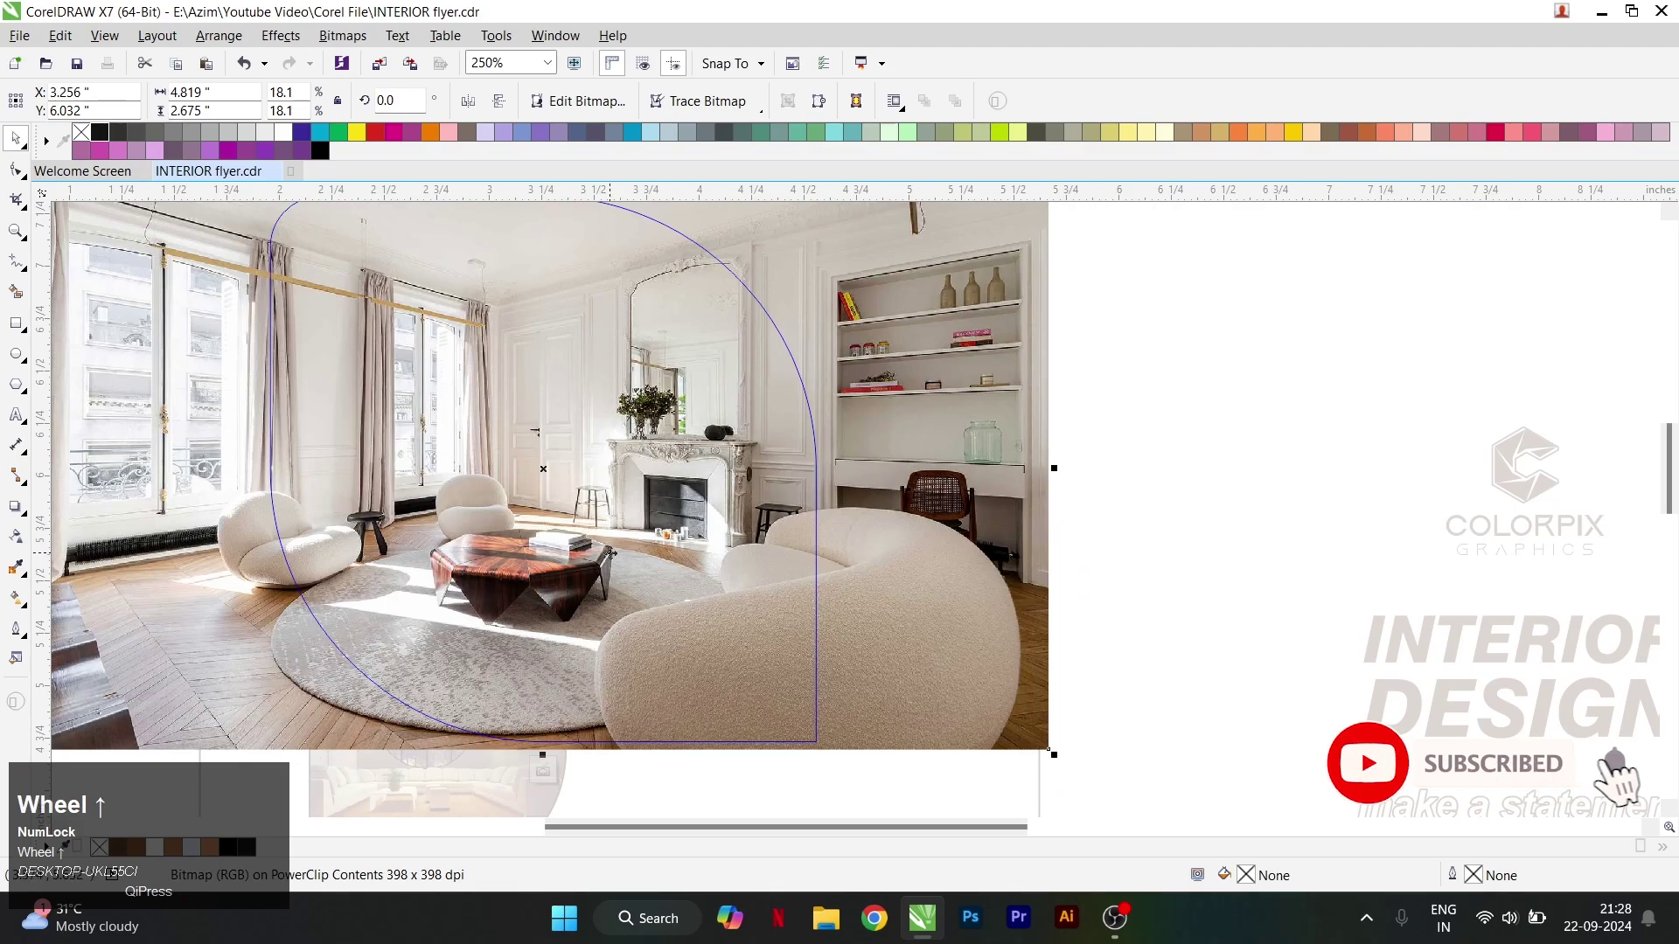
right_click(993, 439)
click(1032, 426)
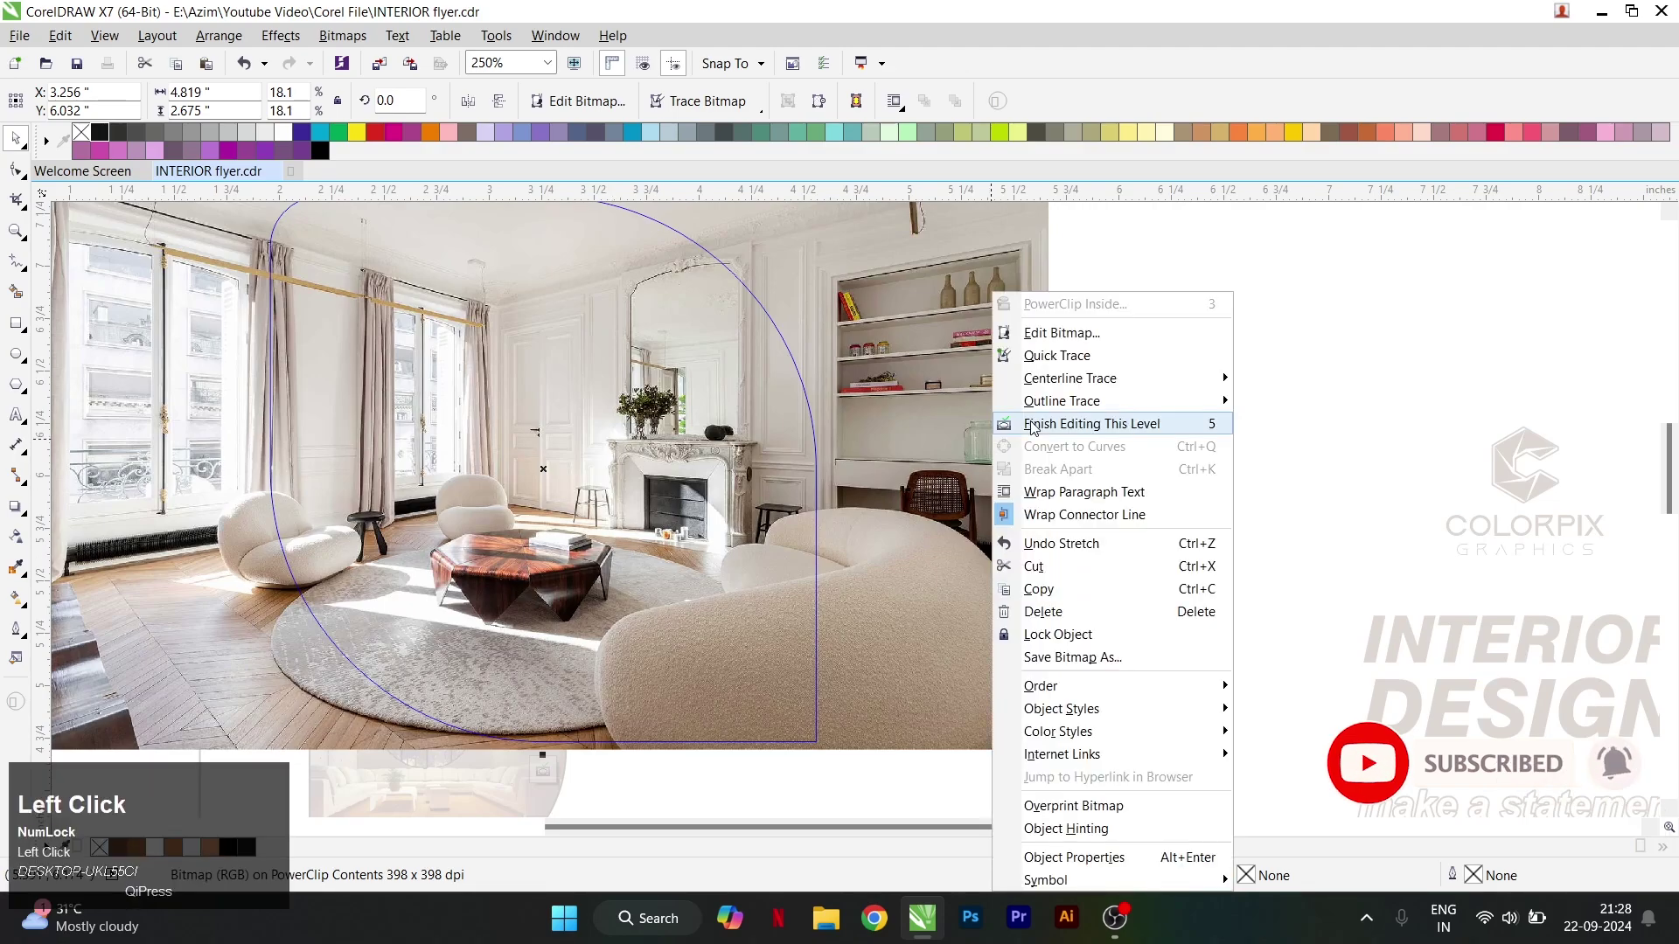
Edit the right-hand leaf's PowerClip contents, enlarging the photo to about 2.631 by 1.755 inches to fill the frame.
scroll(791, 479, down, 1)
click(824, 510)
right_click(825, 510)
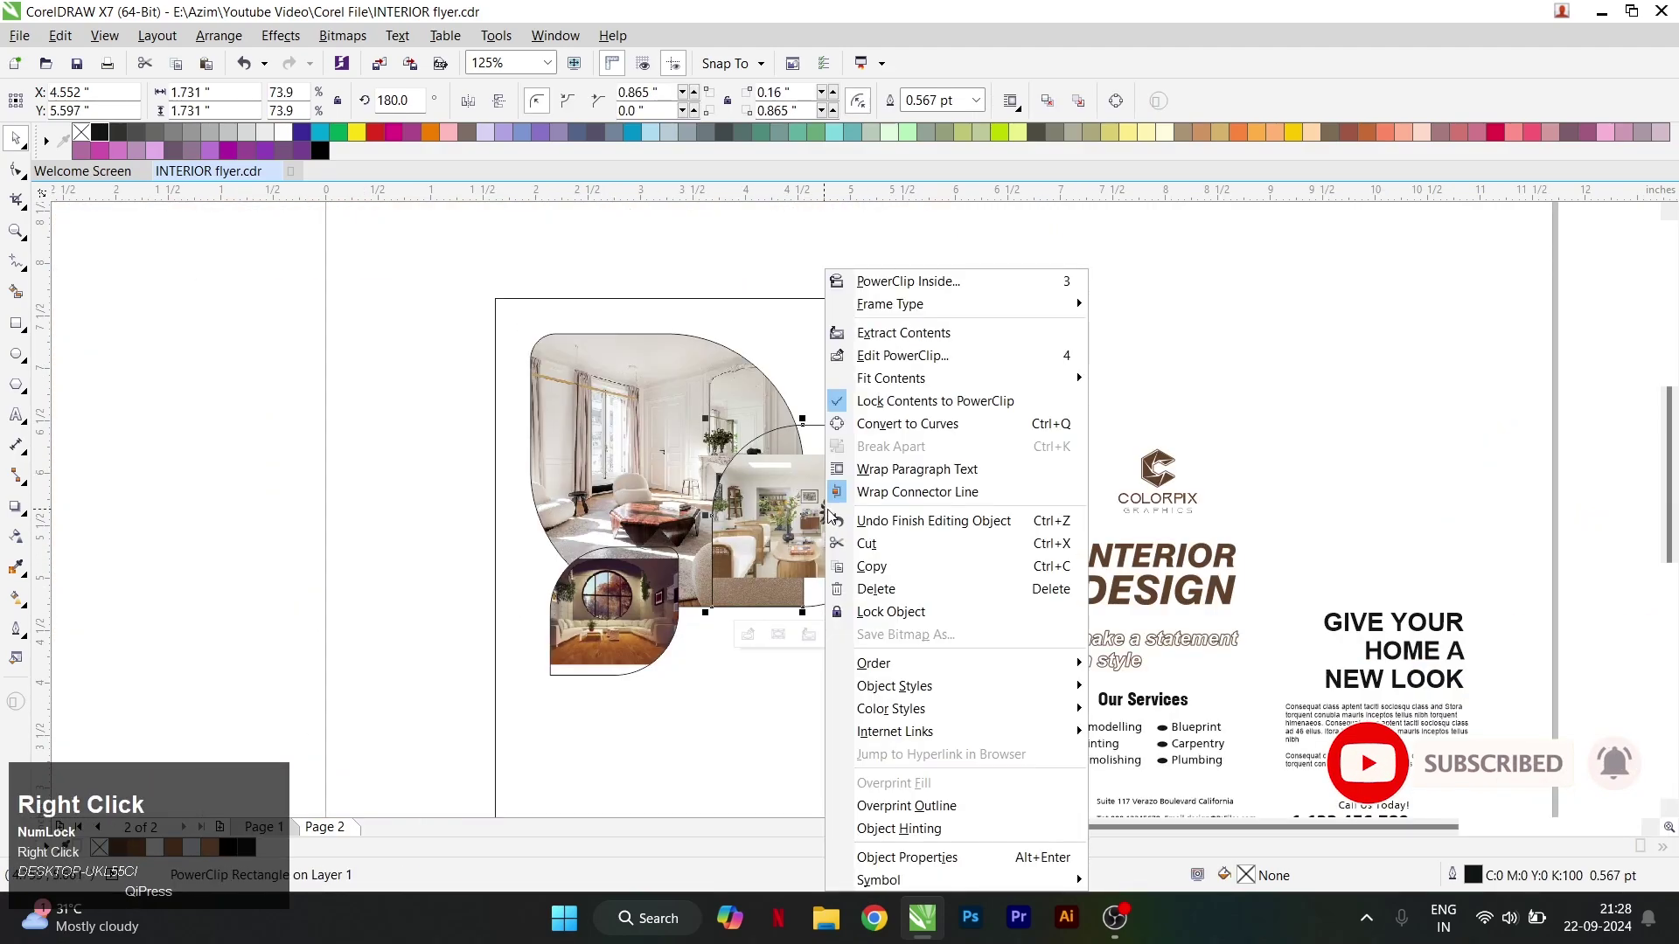
click(888, 359)
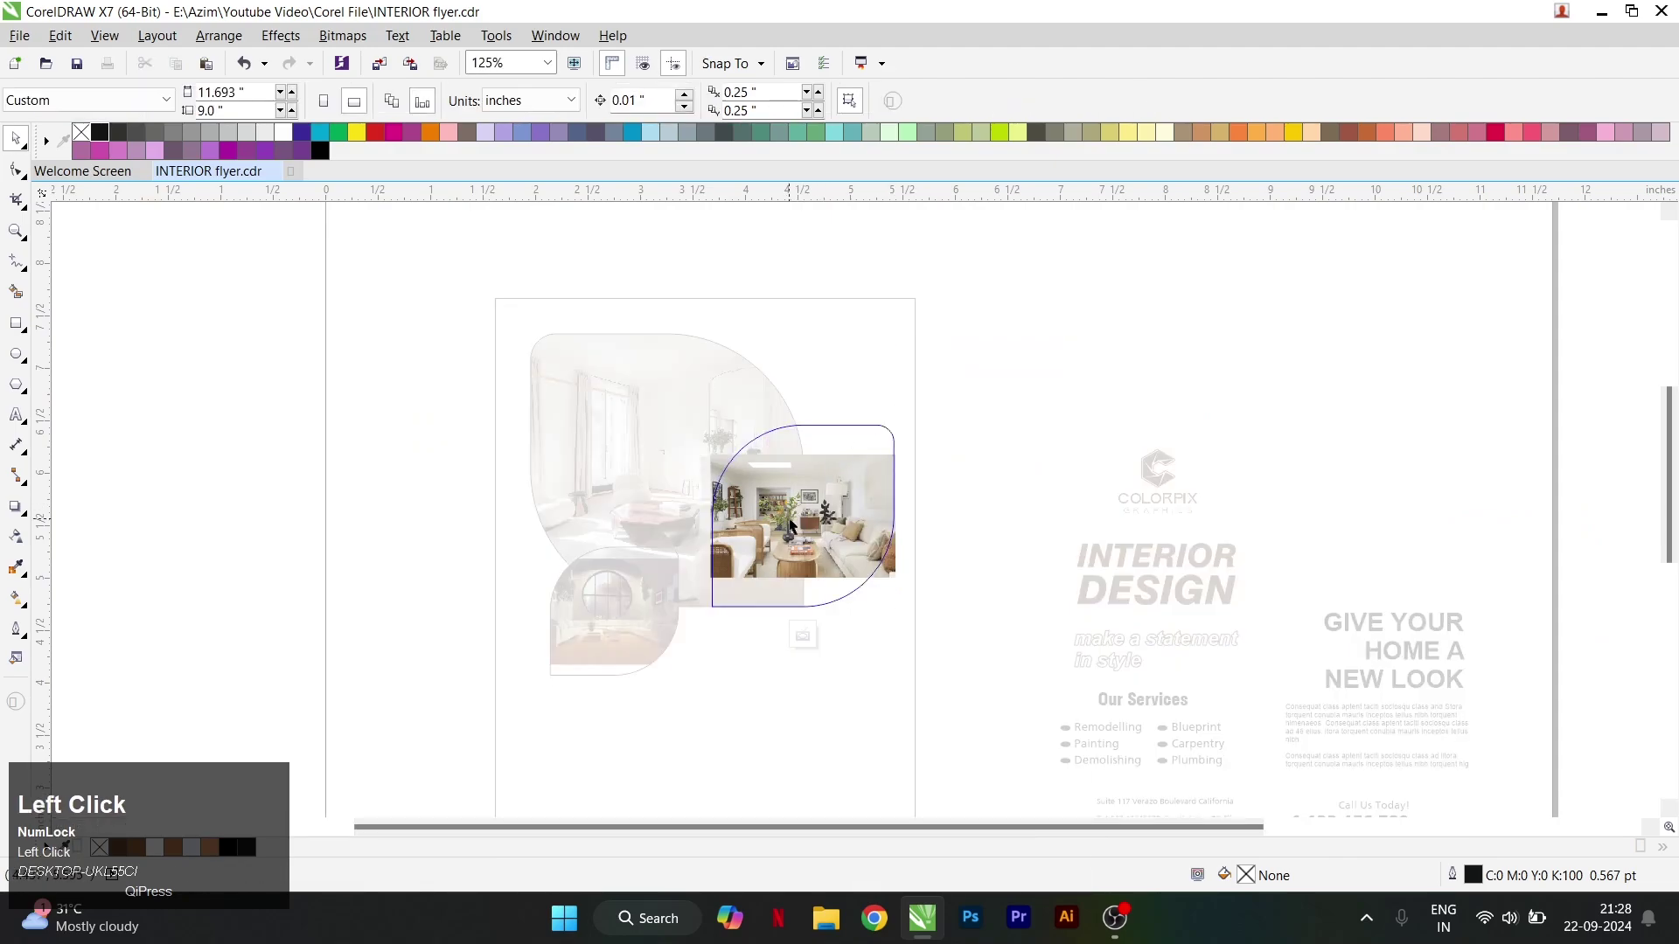
drag(895, 579, 958, 613)
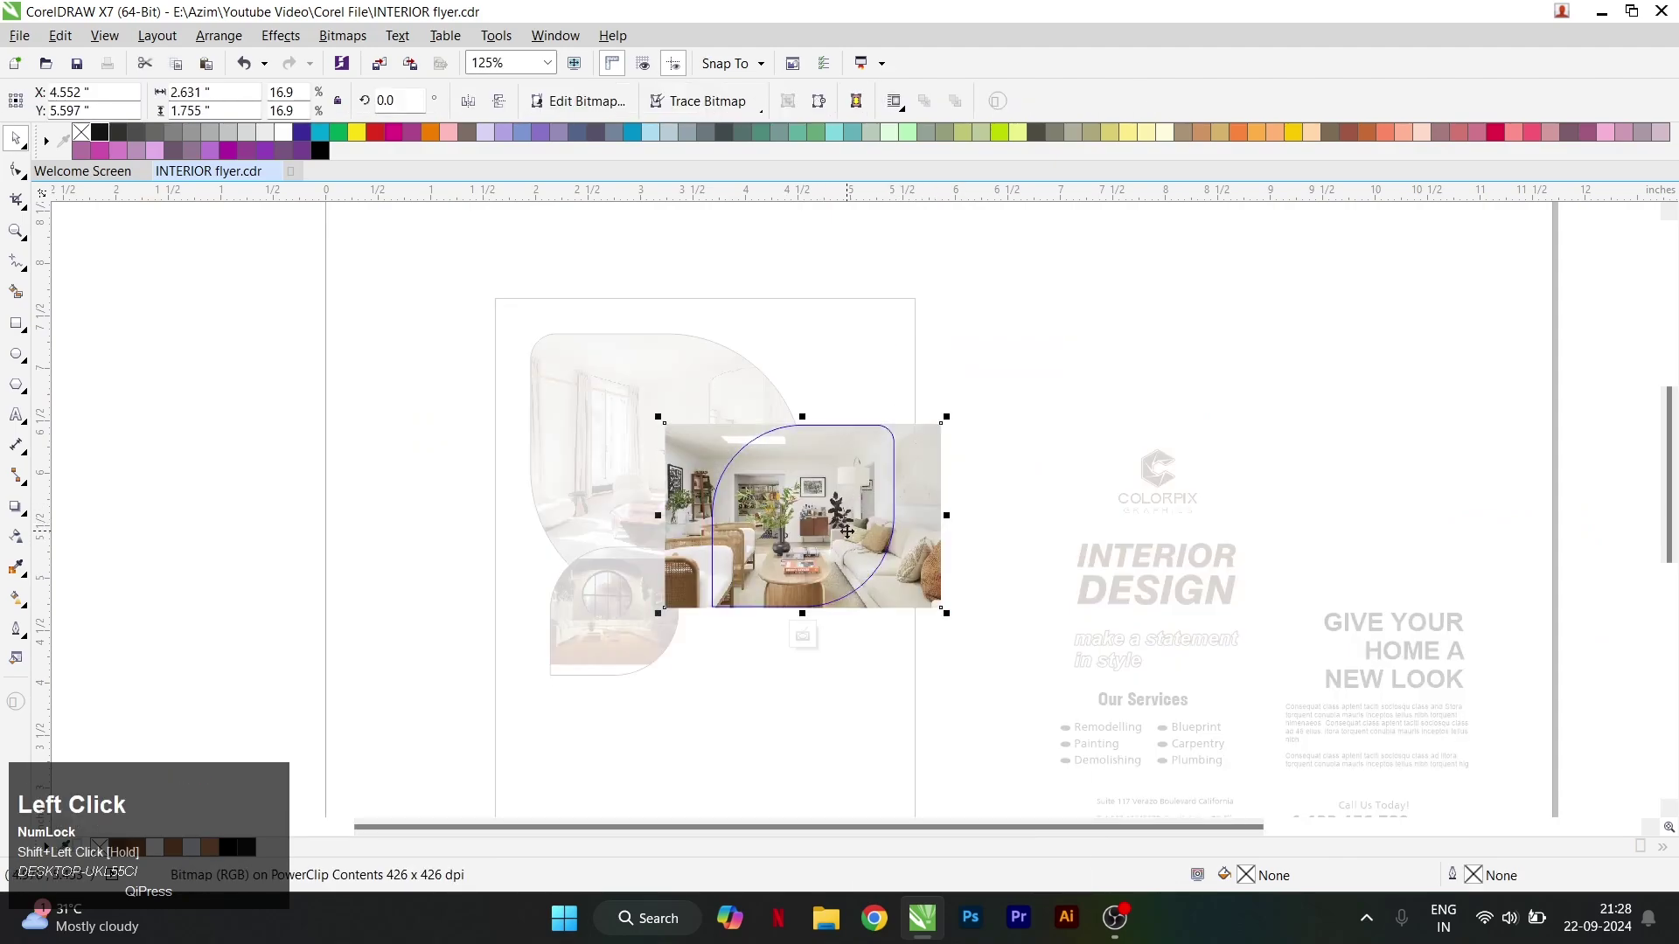
right_click(847, 520)
click(927, 425)
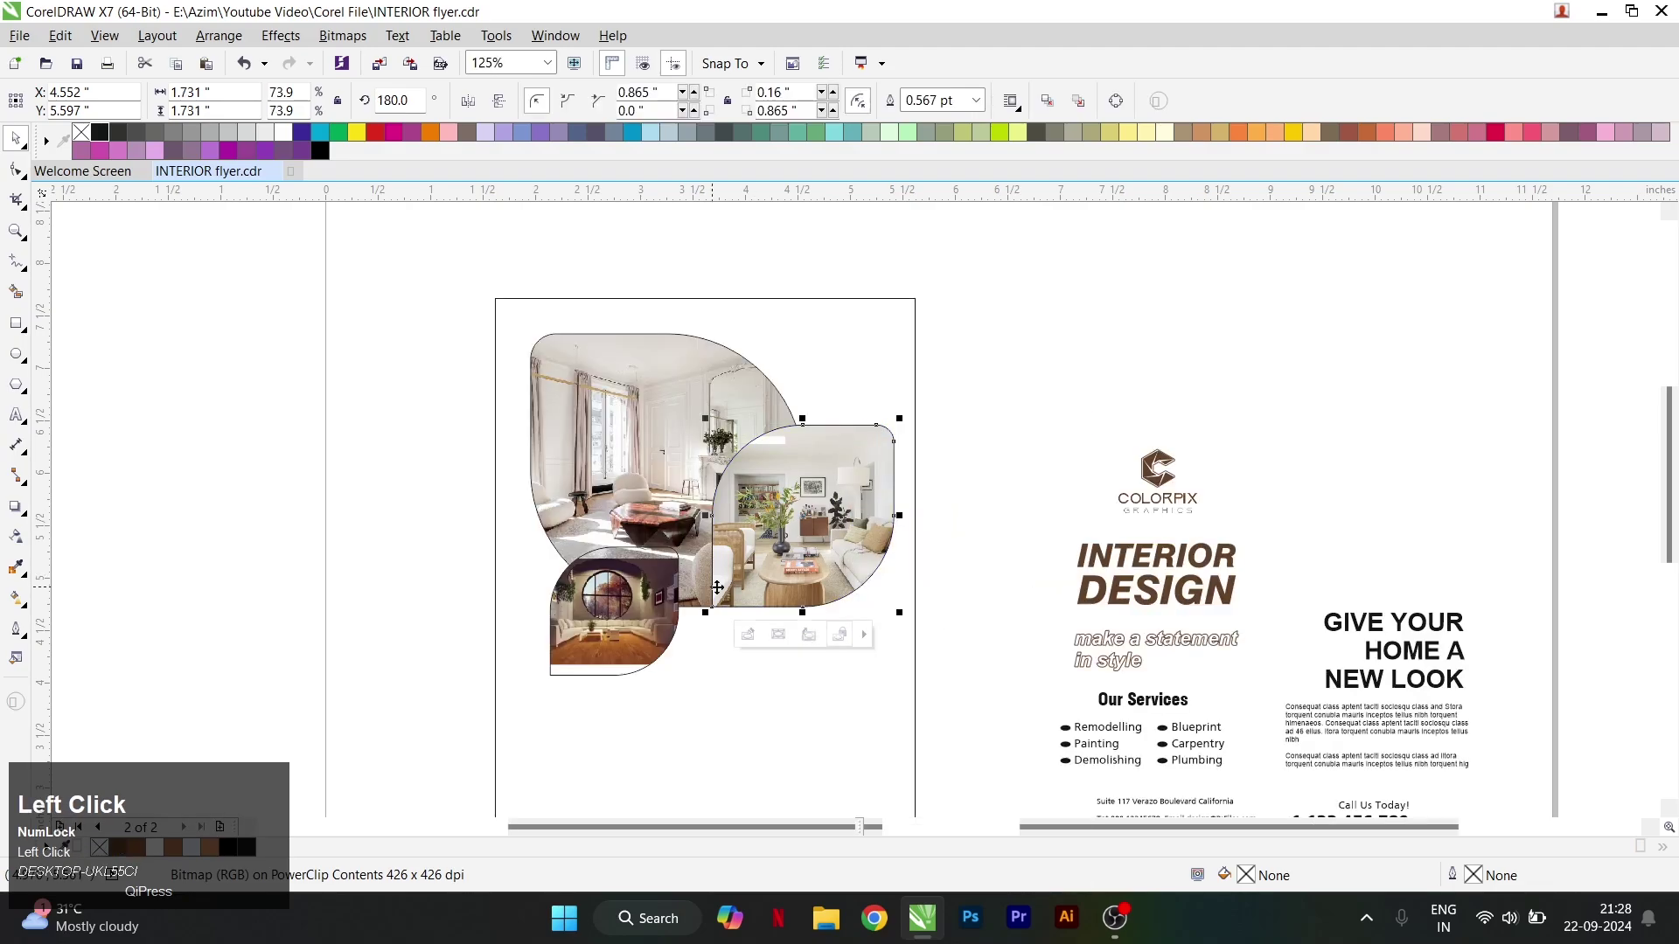
Edit the smallest leaf's PowerClip contents, enlarging the photo to about 2.174 by 1.222 inches to fill the frame.
click(632, 602)
right_click(631, 601)
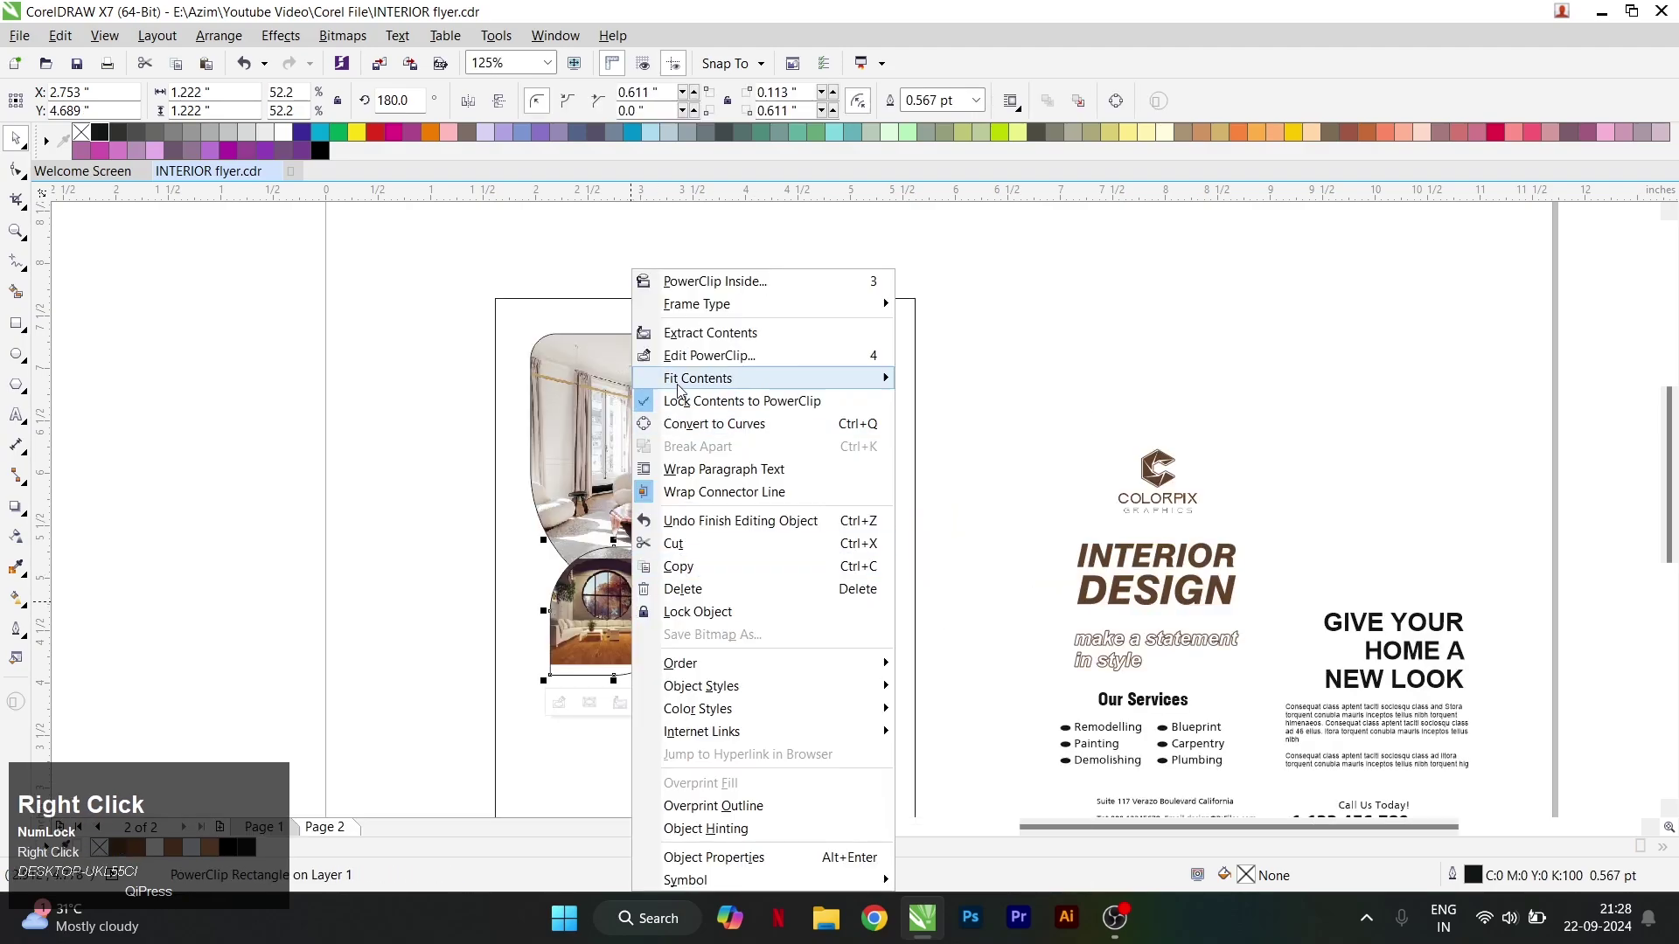
click(667, 362)
scroll(641, 635, up, 3)
click(641, 636)
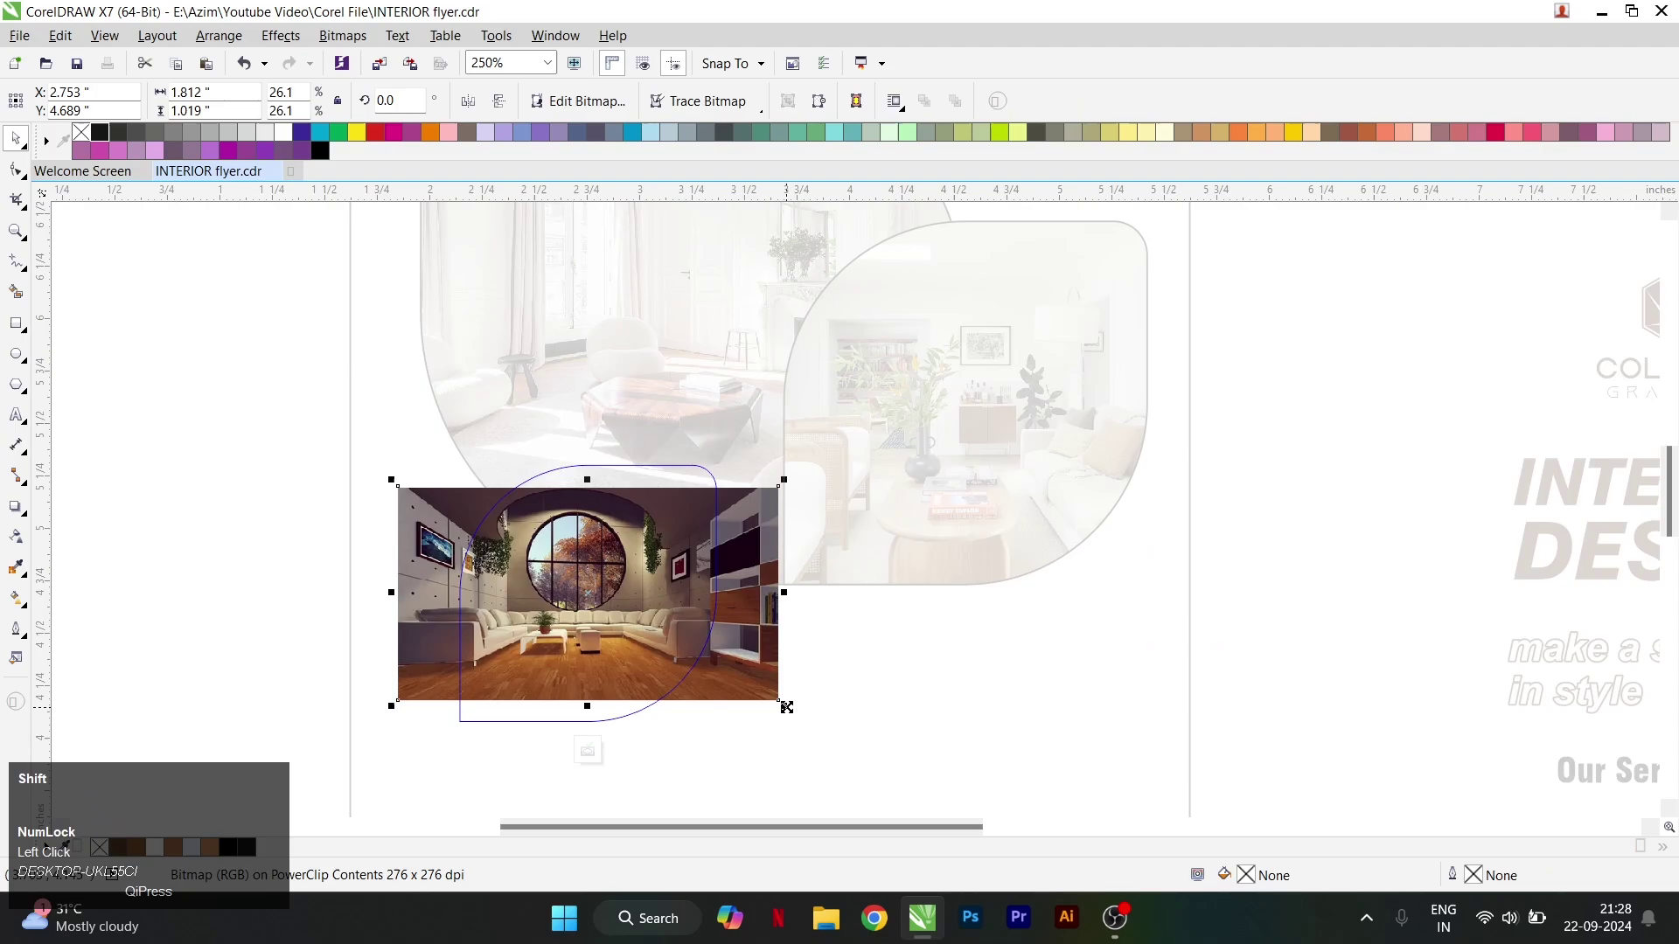
drag(786, 707, 832, 726)
right_click(760, 577)
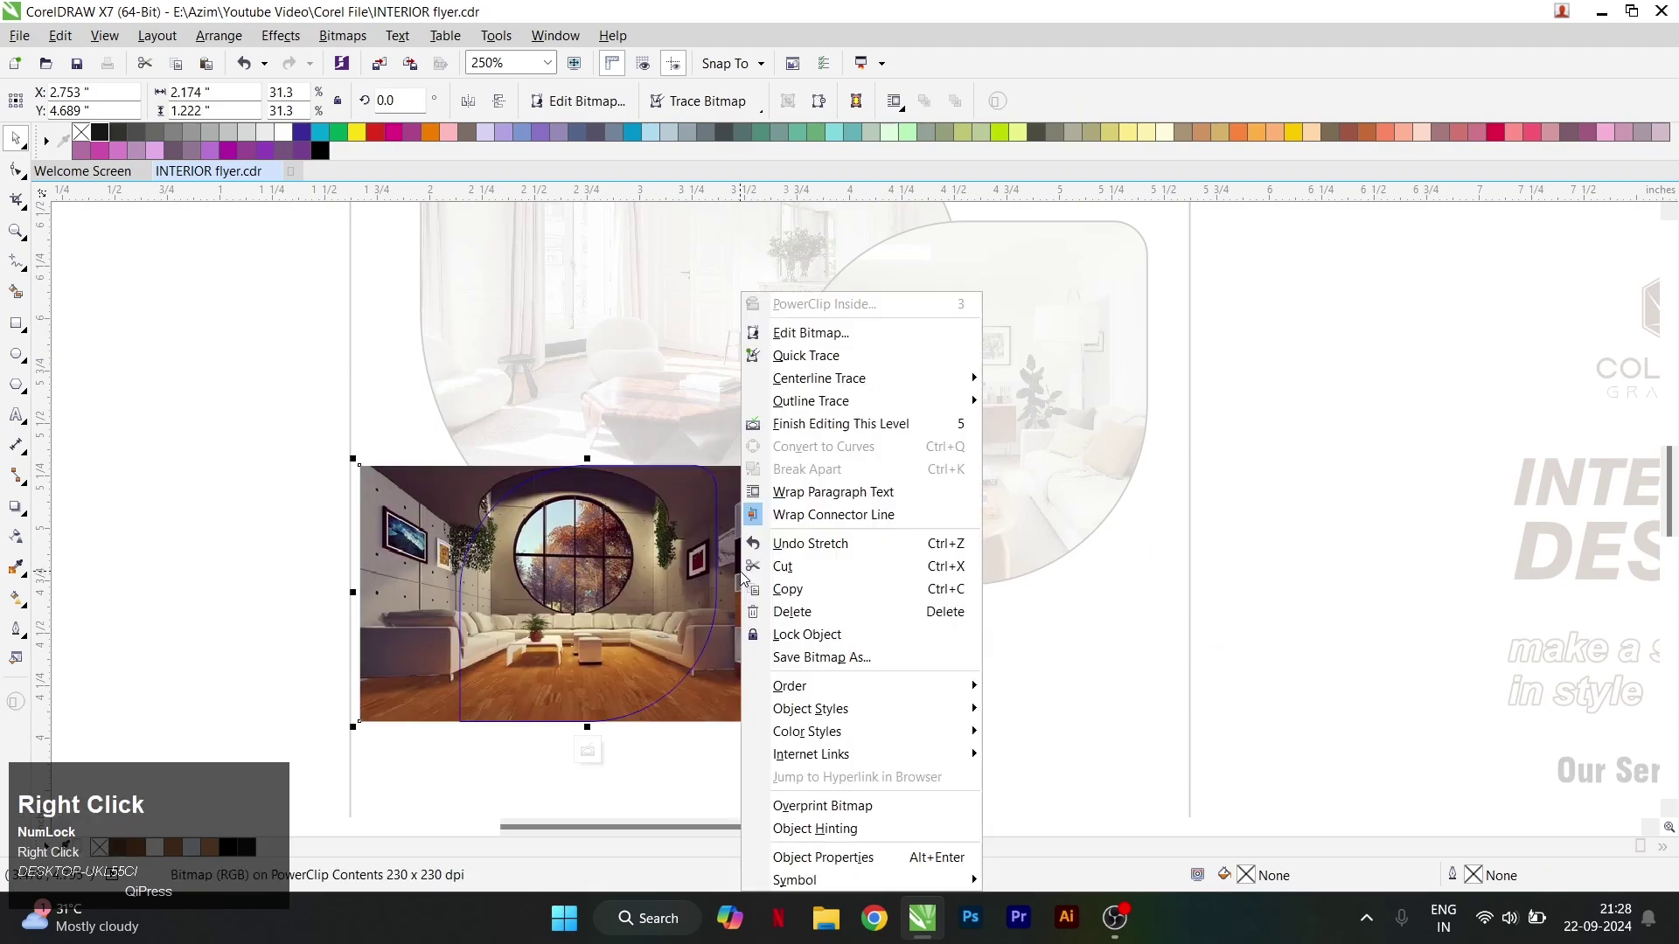
click(839, 428)
scroll(738, 538, down, 3)
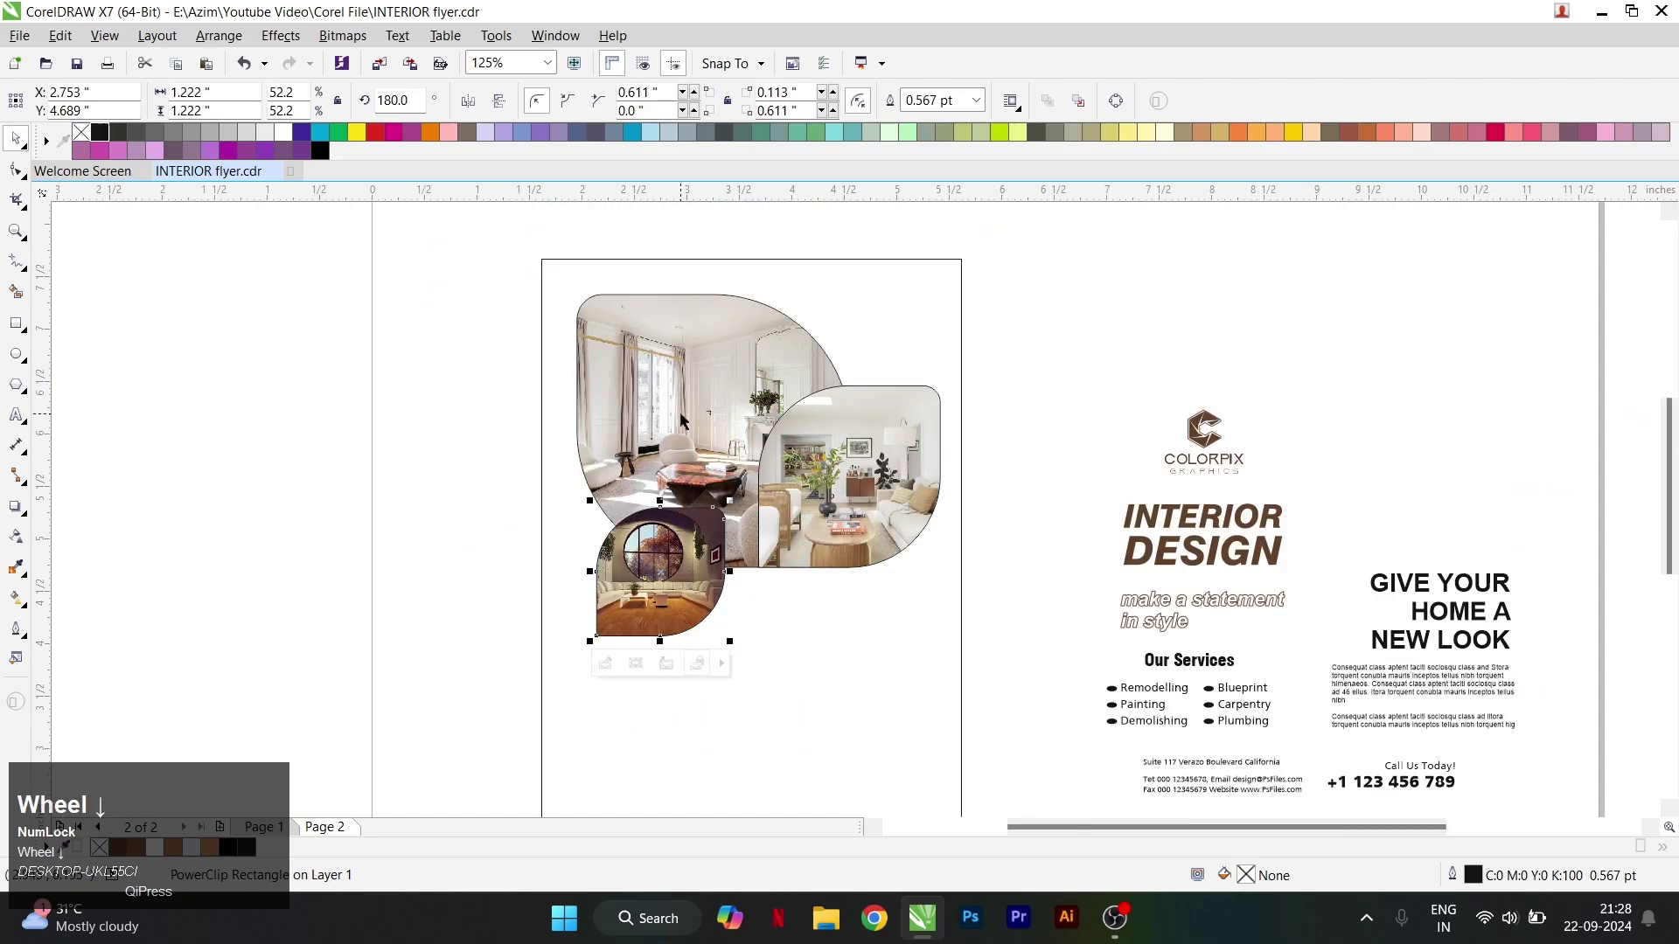
Set the outline width to 3.0 pt on the large and right-hand leaves and 2.0 pt on the smallest leaf.
click(719, 657)
click(975, 100)
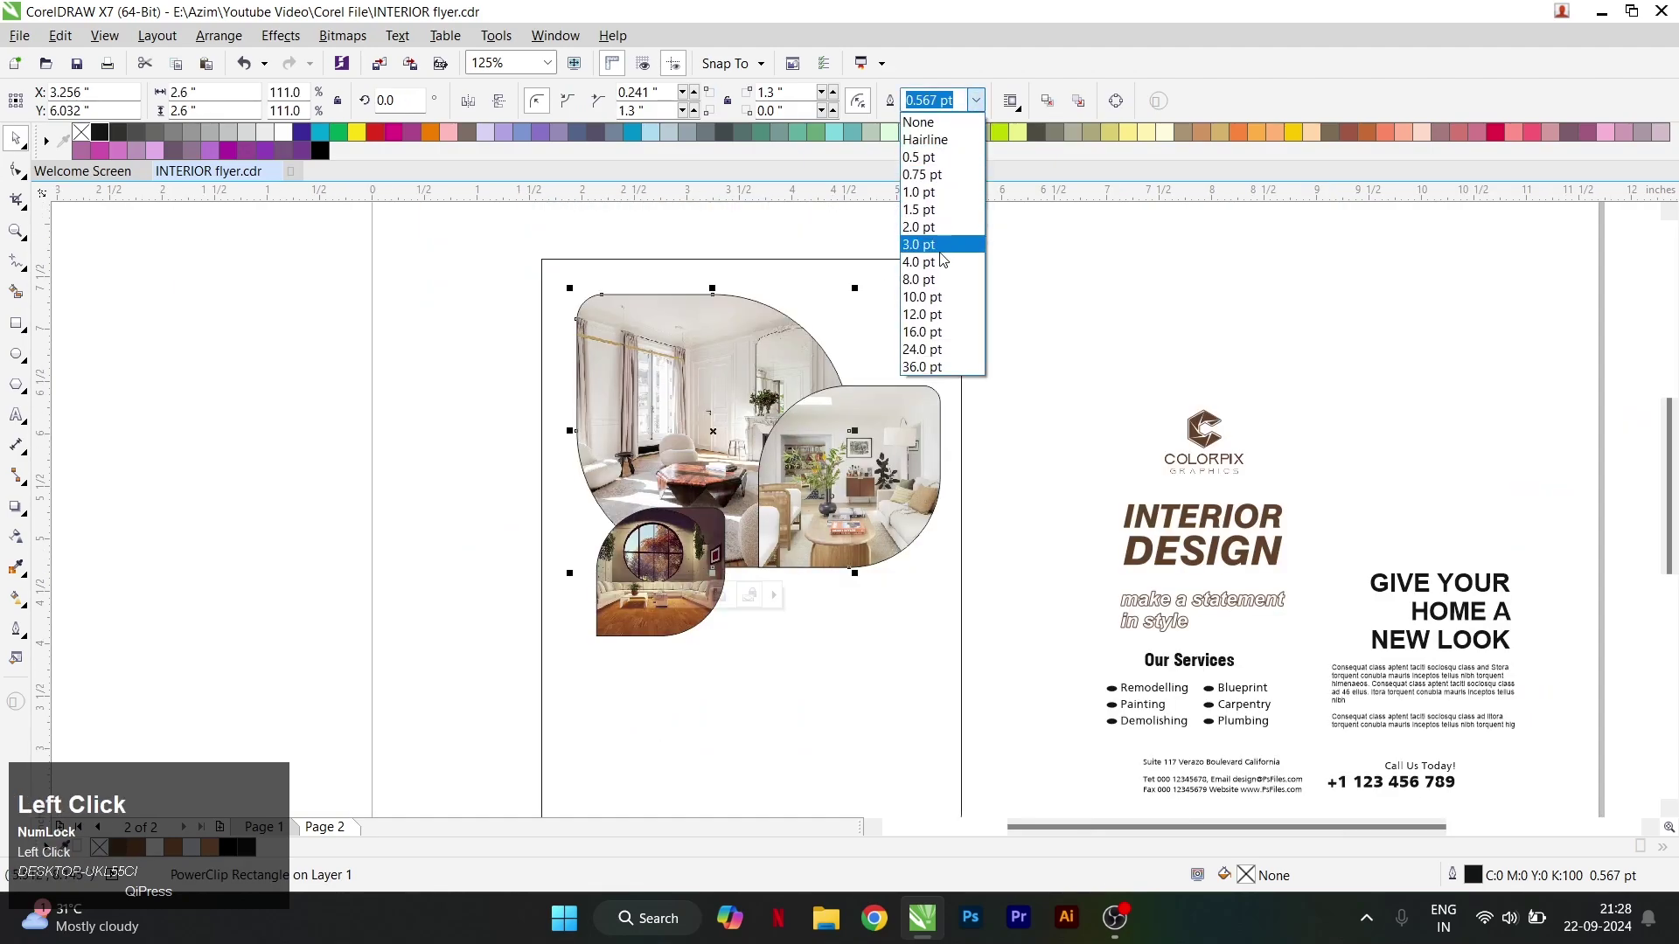
click(941, 249)
click(895, 436)
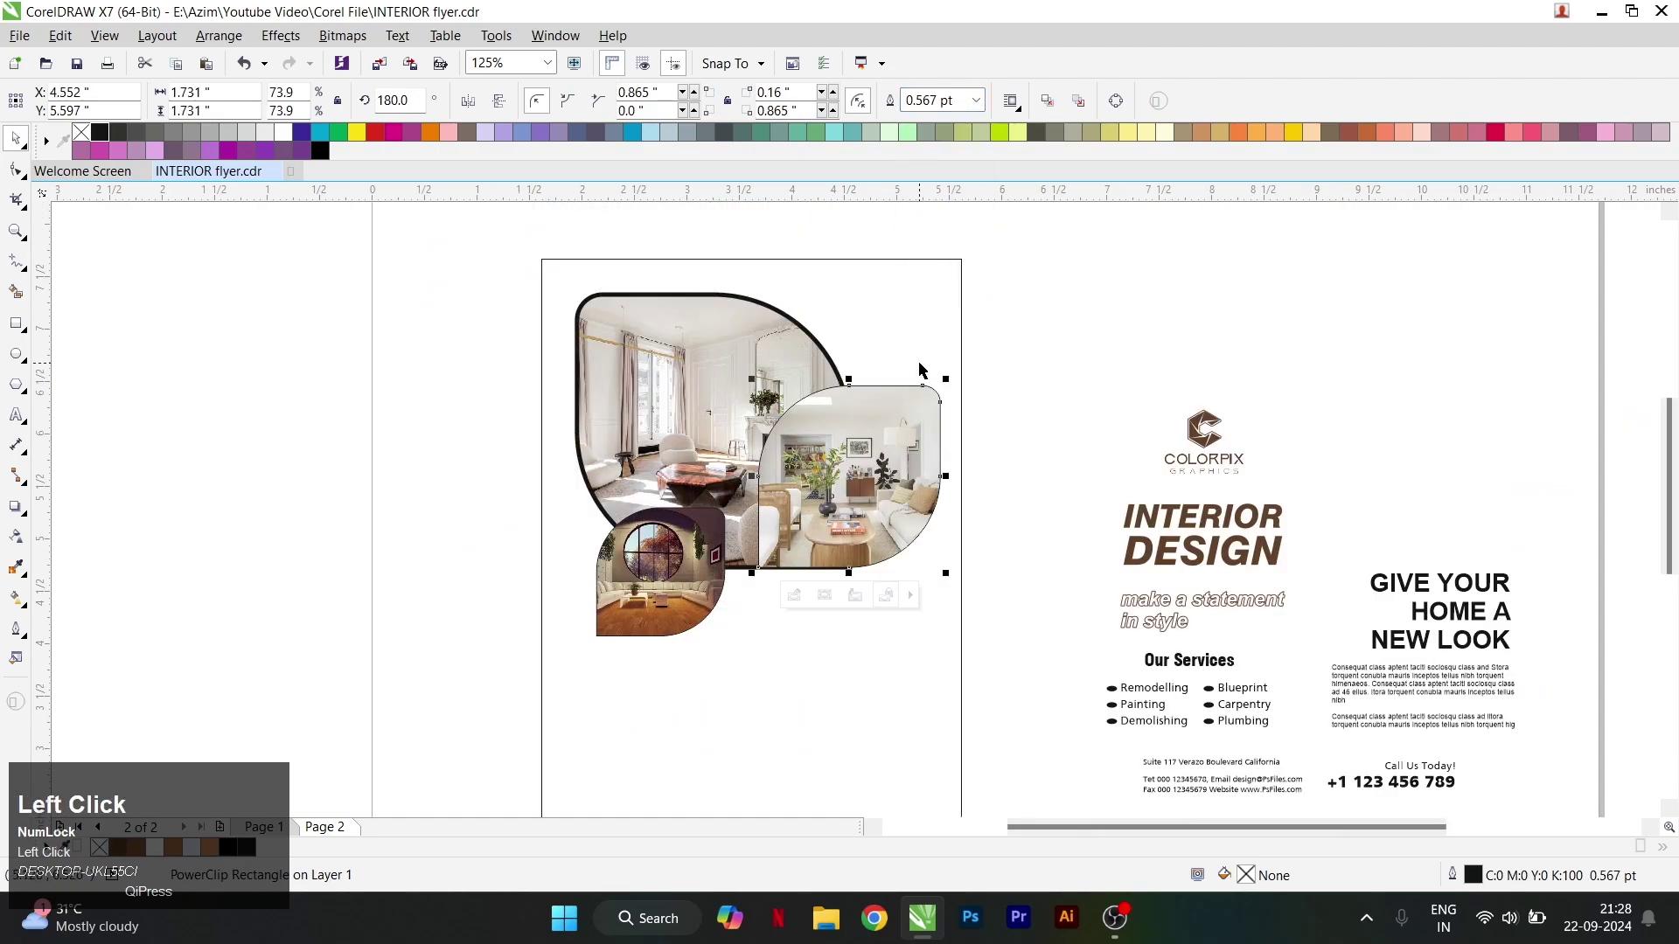
click(974, 102)
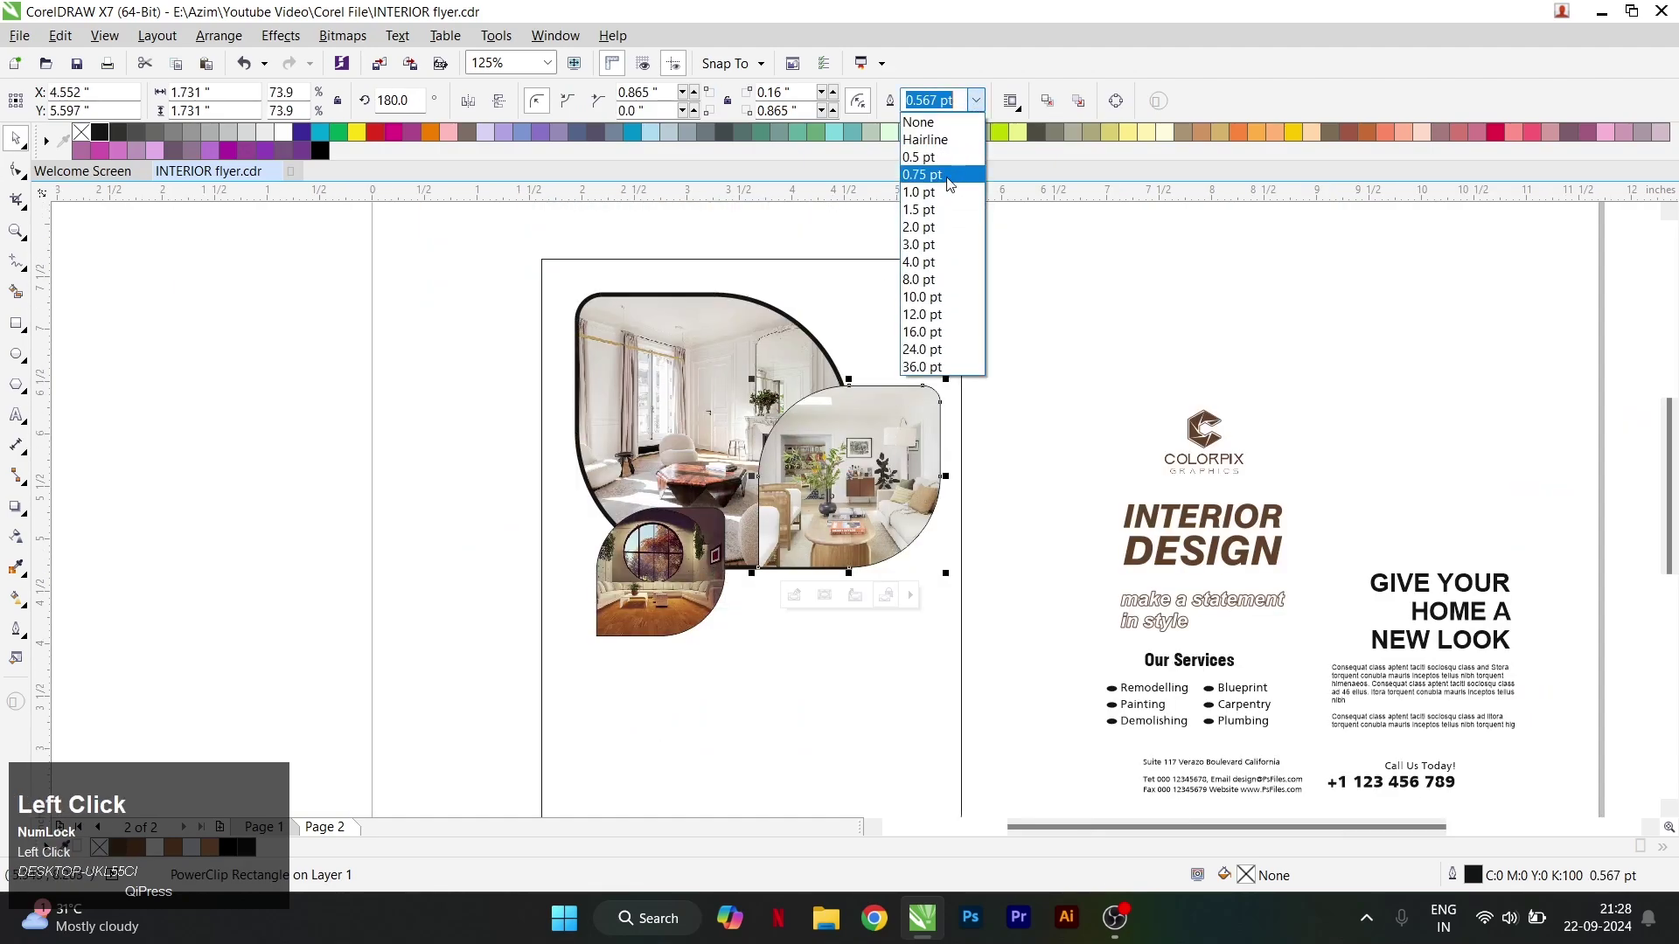
click(940, 249)
click(660, 603)
click(976, 102)
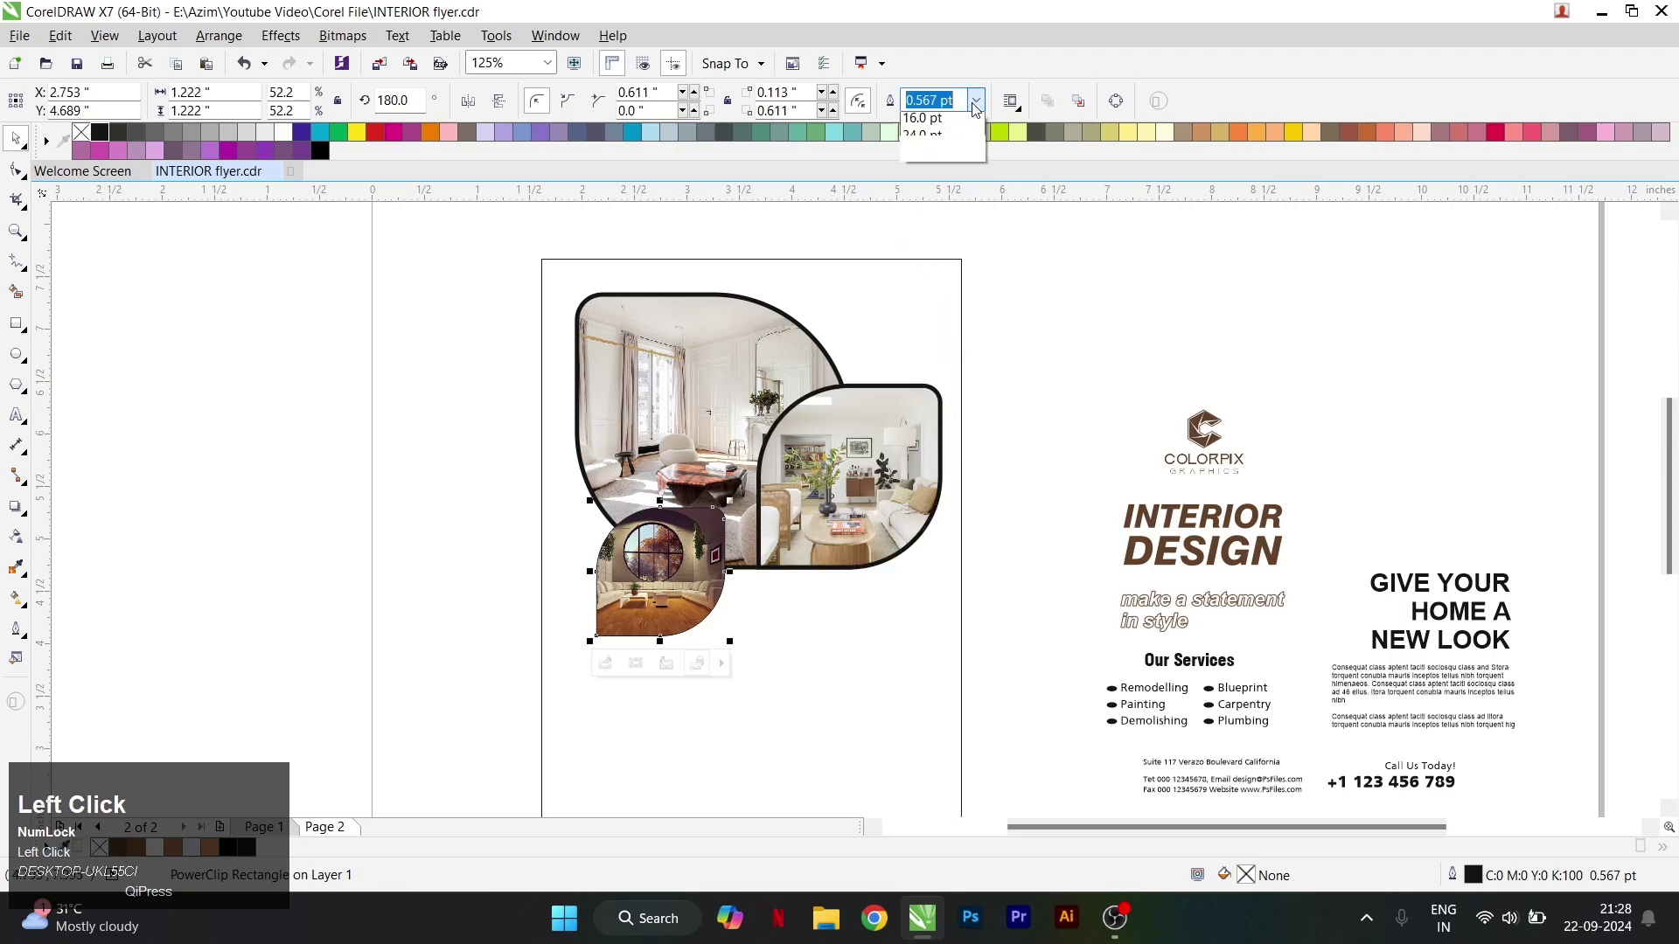
click(940, 249)
Try a 2.0 pt outline on the right-hand leaf and undo it.
click(864, 428)
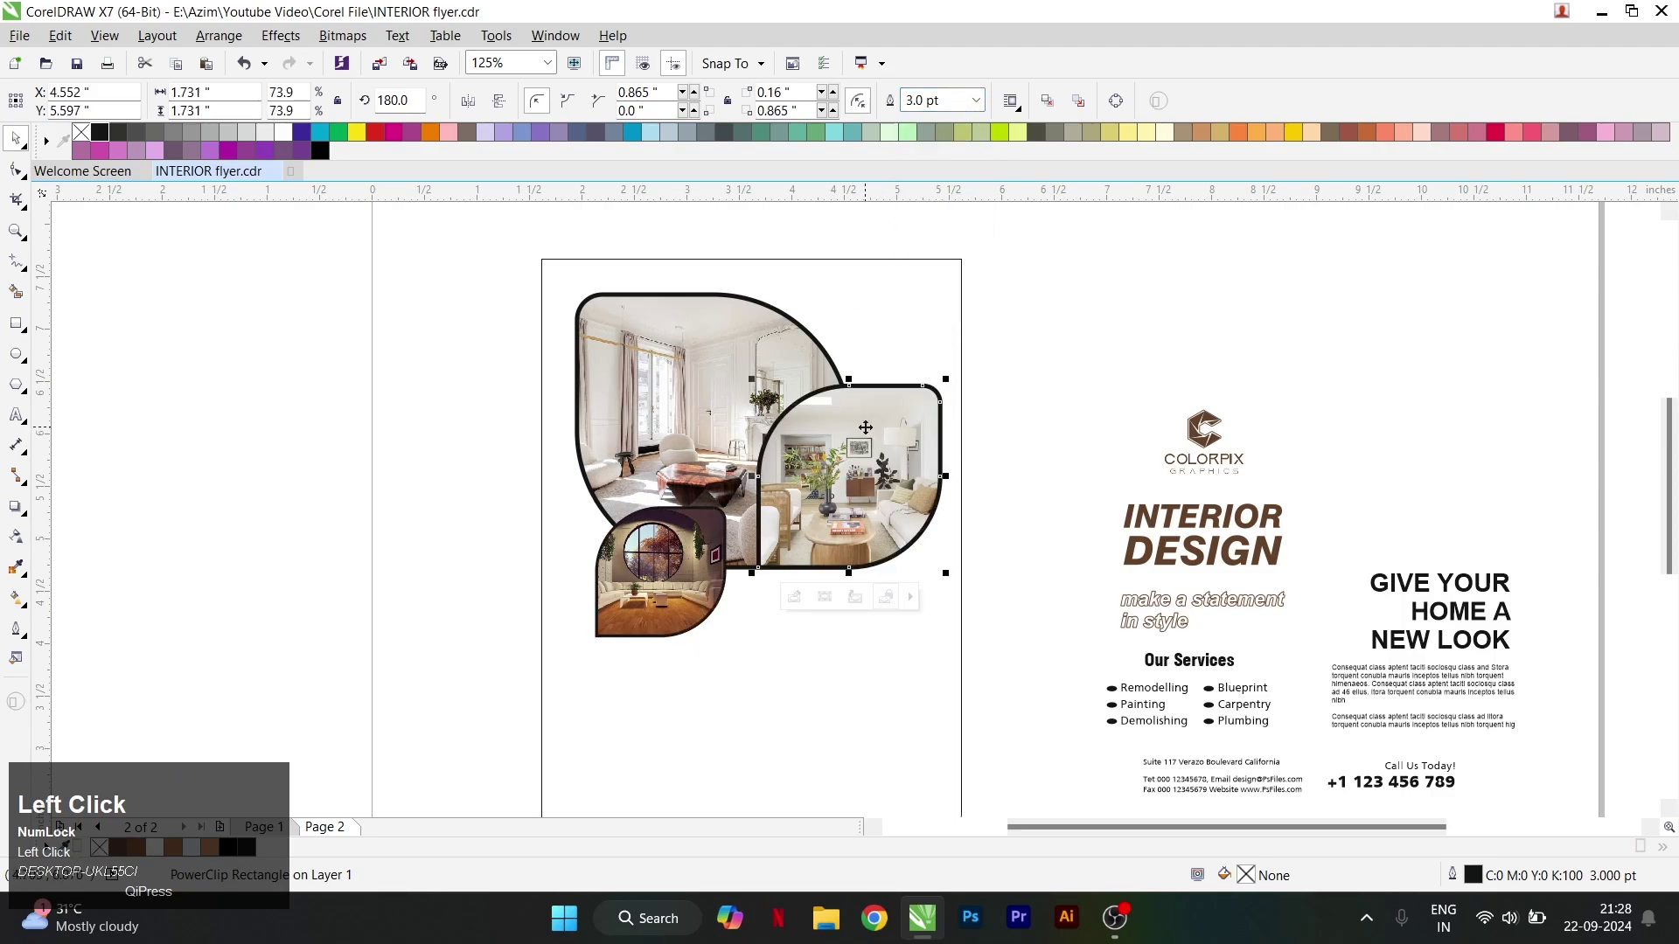
click(976, 102)
click(940, 229)
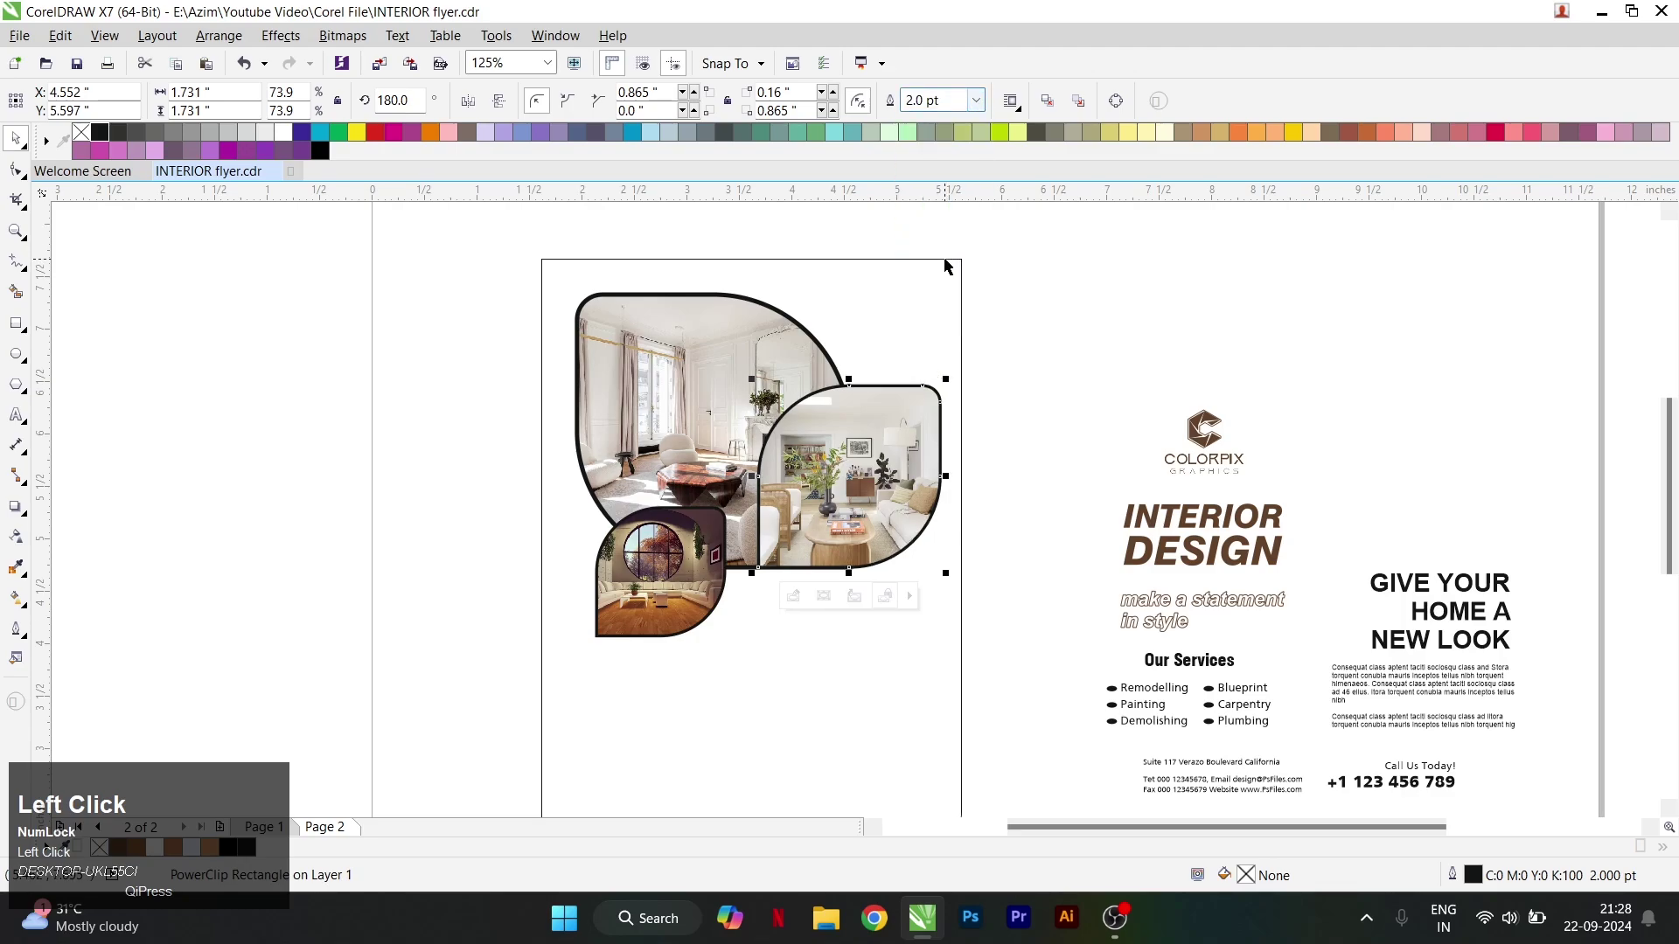
scroll(885, 365, up, 1)
key(ctrl+z)
scroll(907, 367, down, 1)
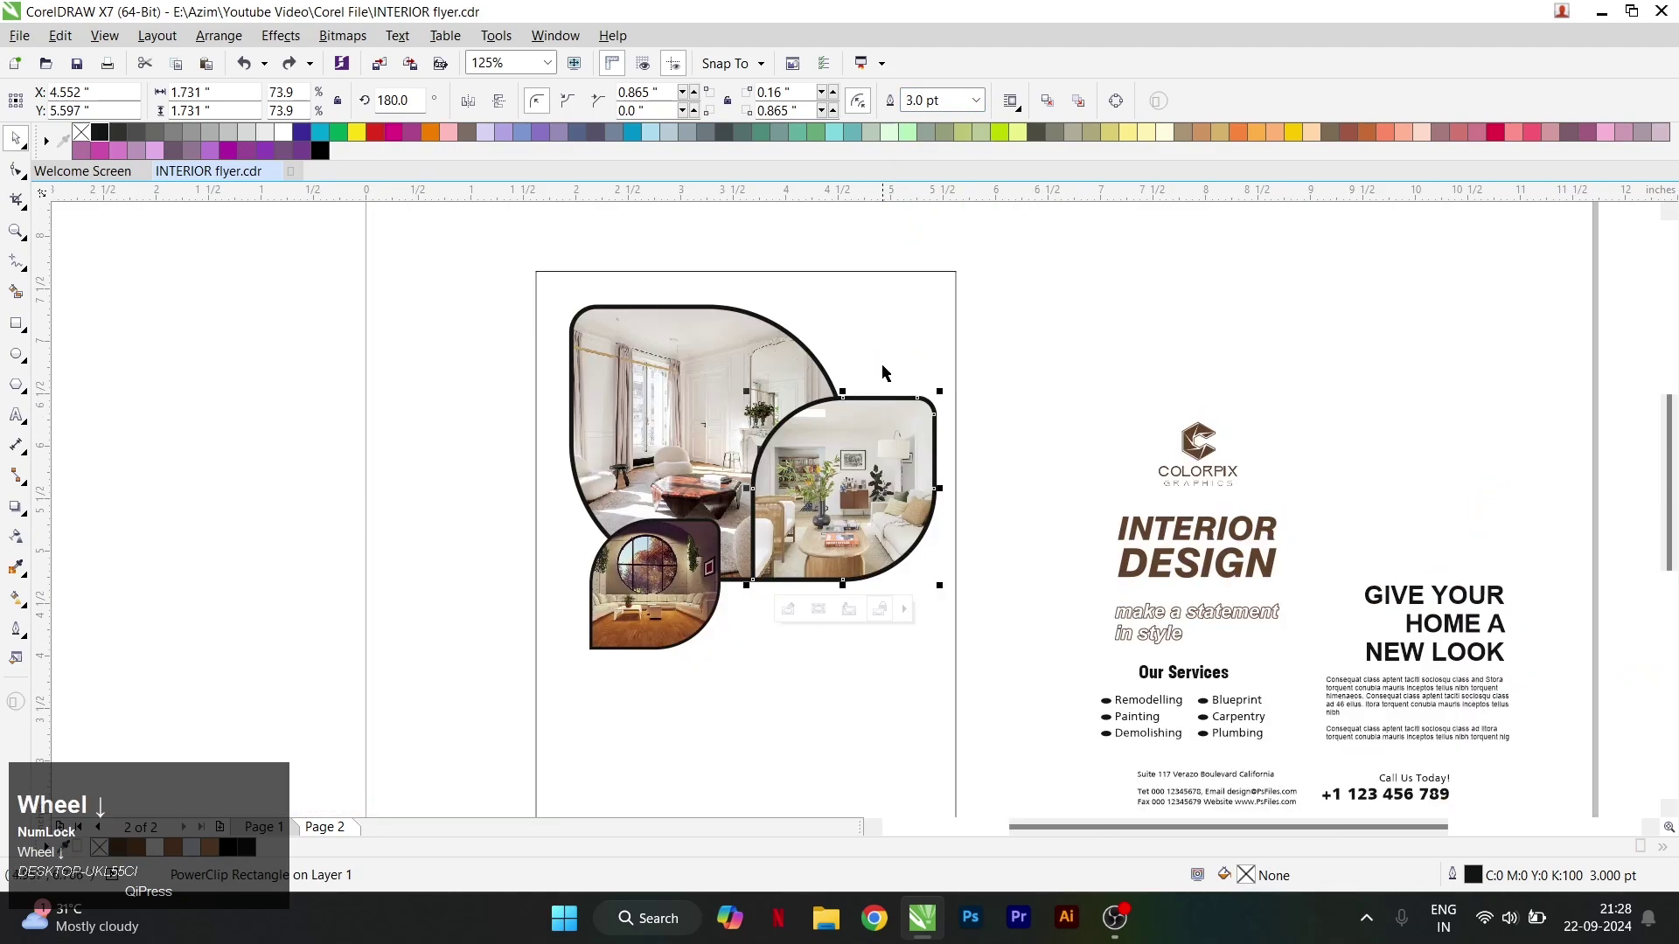
Color the outlines of all three leaf-shaped photo frames white.
click(723, 500)
shift+click(719, 503)
click(689, 563)
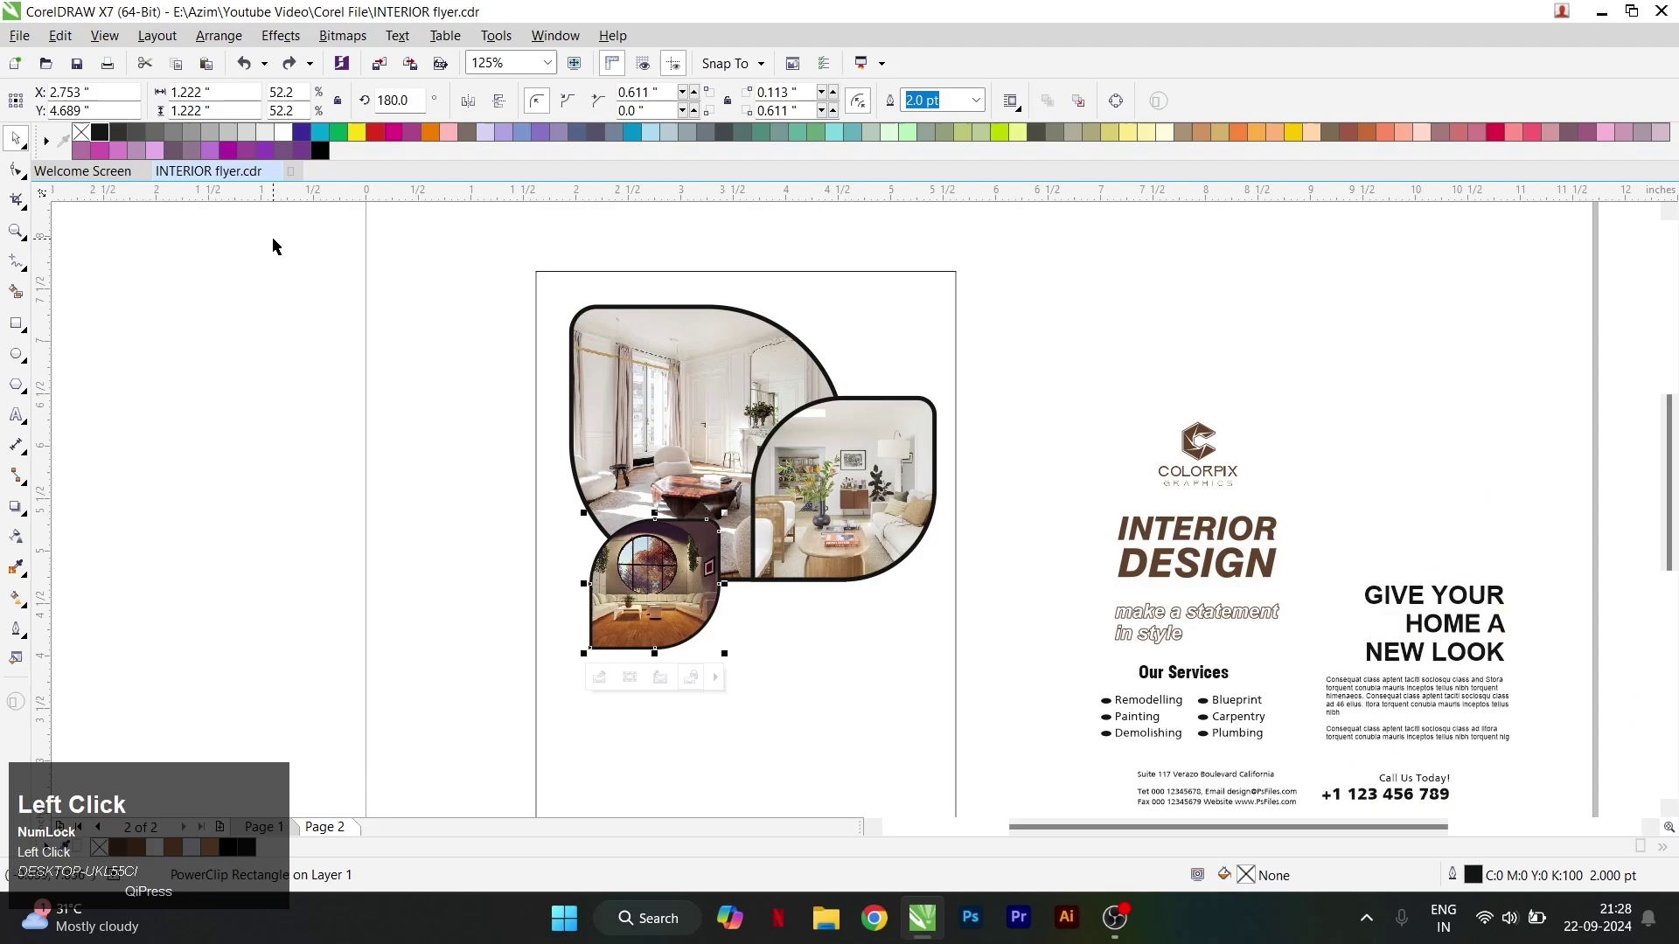
right_click(285, 133)
click(878, 454)
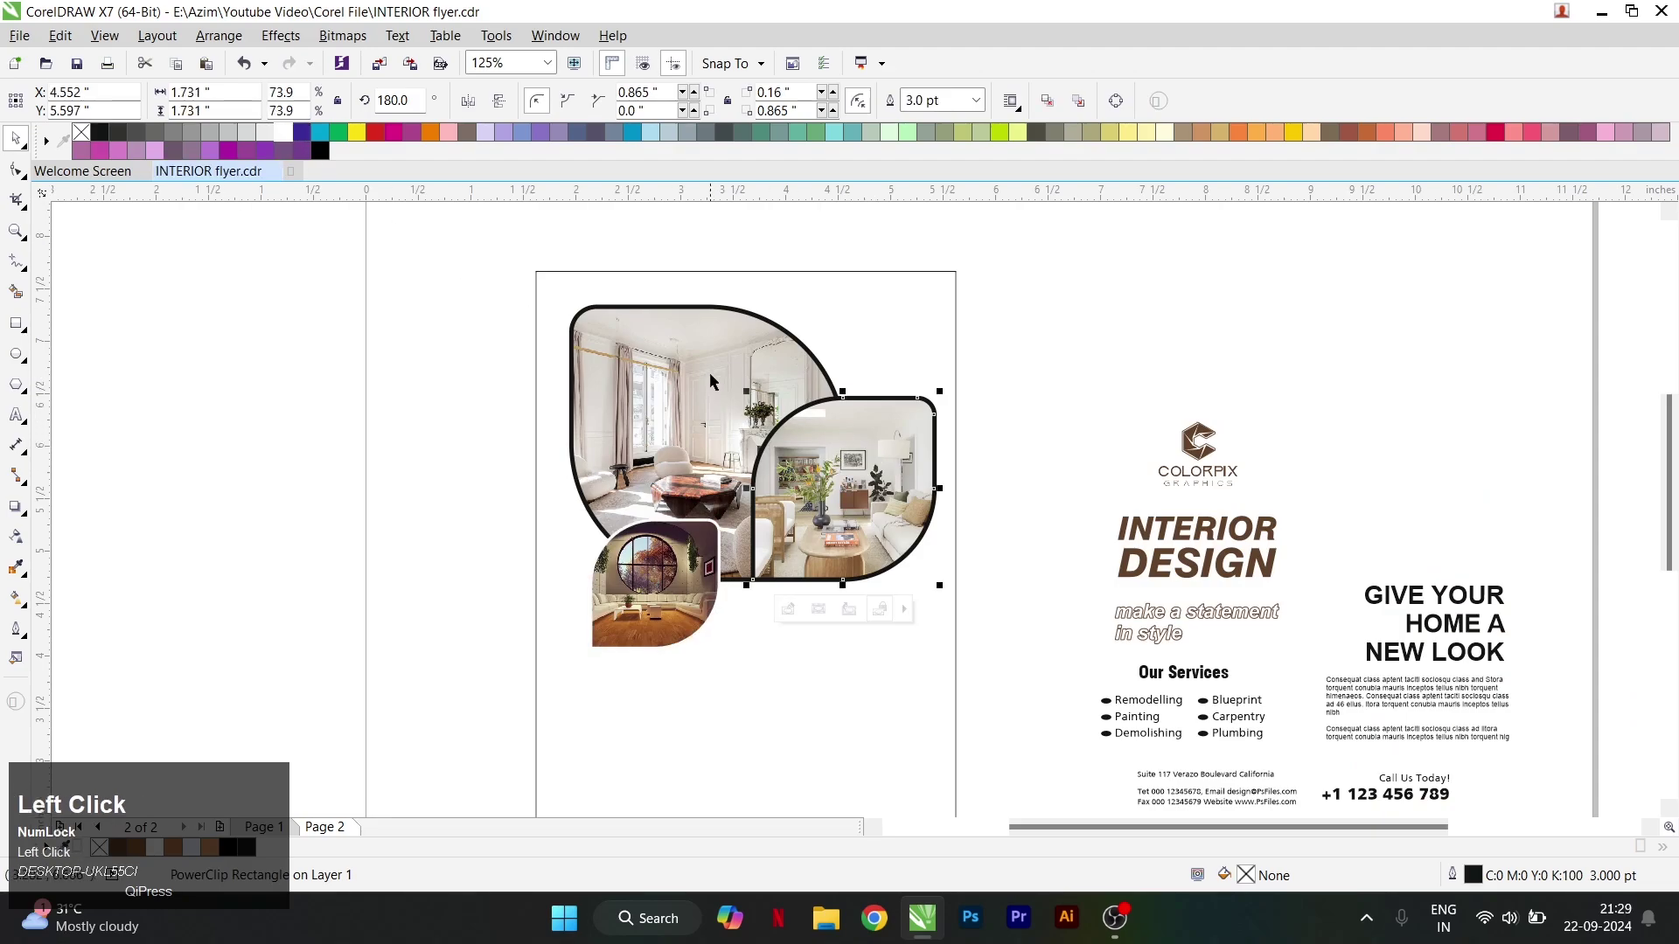
right_click(274, 140)
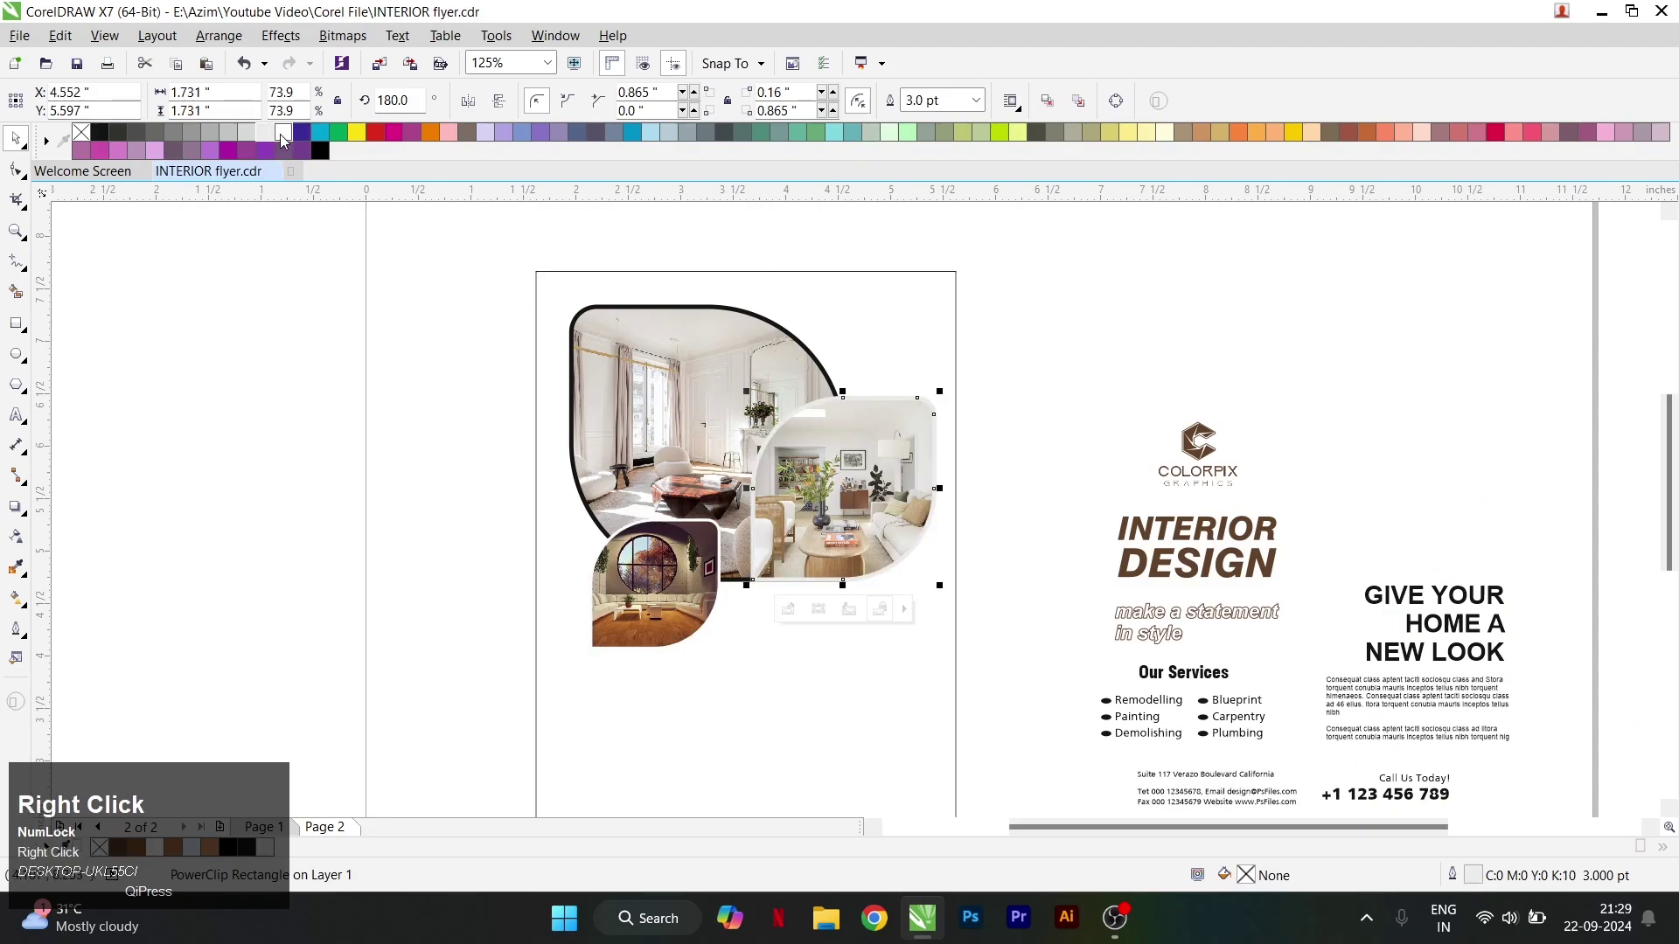
click(682, 443)
right_click(285, 136)
click(405, 349)
scroll(726, 411, down, 2)
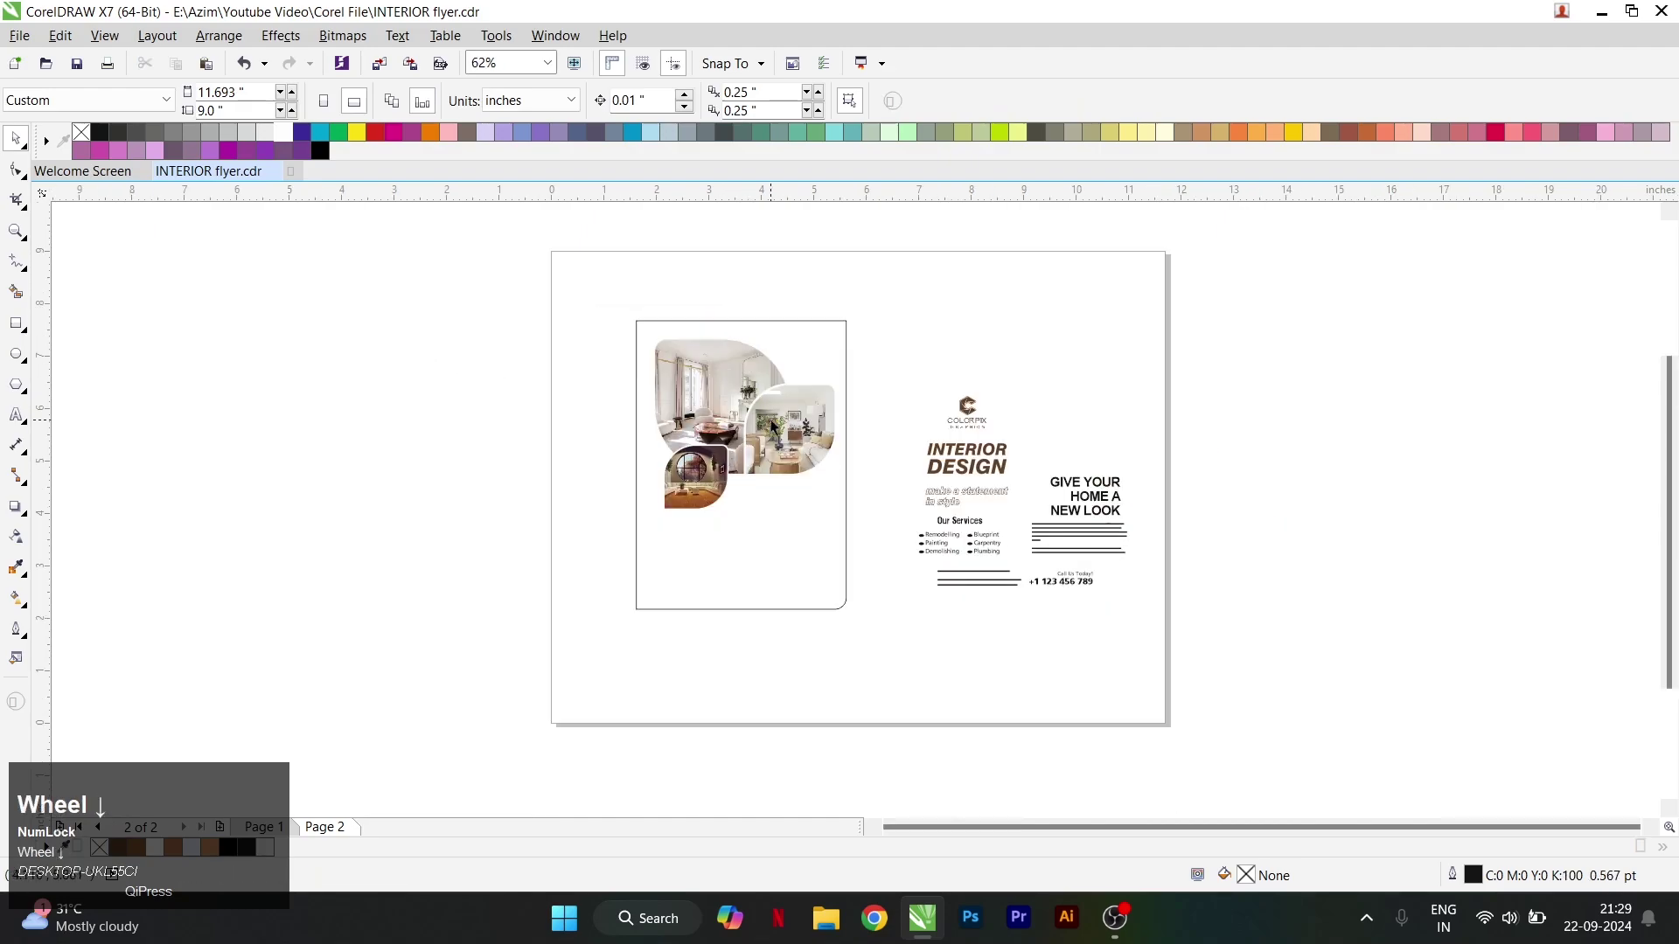
scroll(780, 431, up, 3)
click(781, 431)
scroll(778, 433, down, 2)
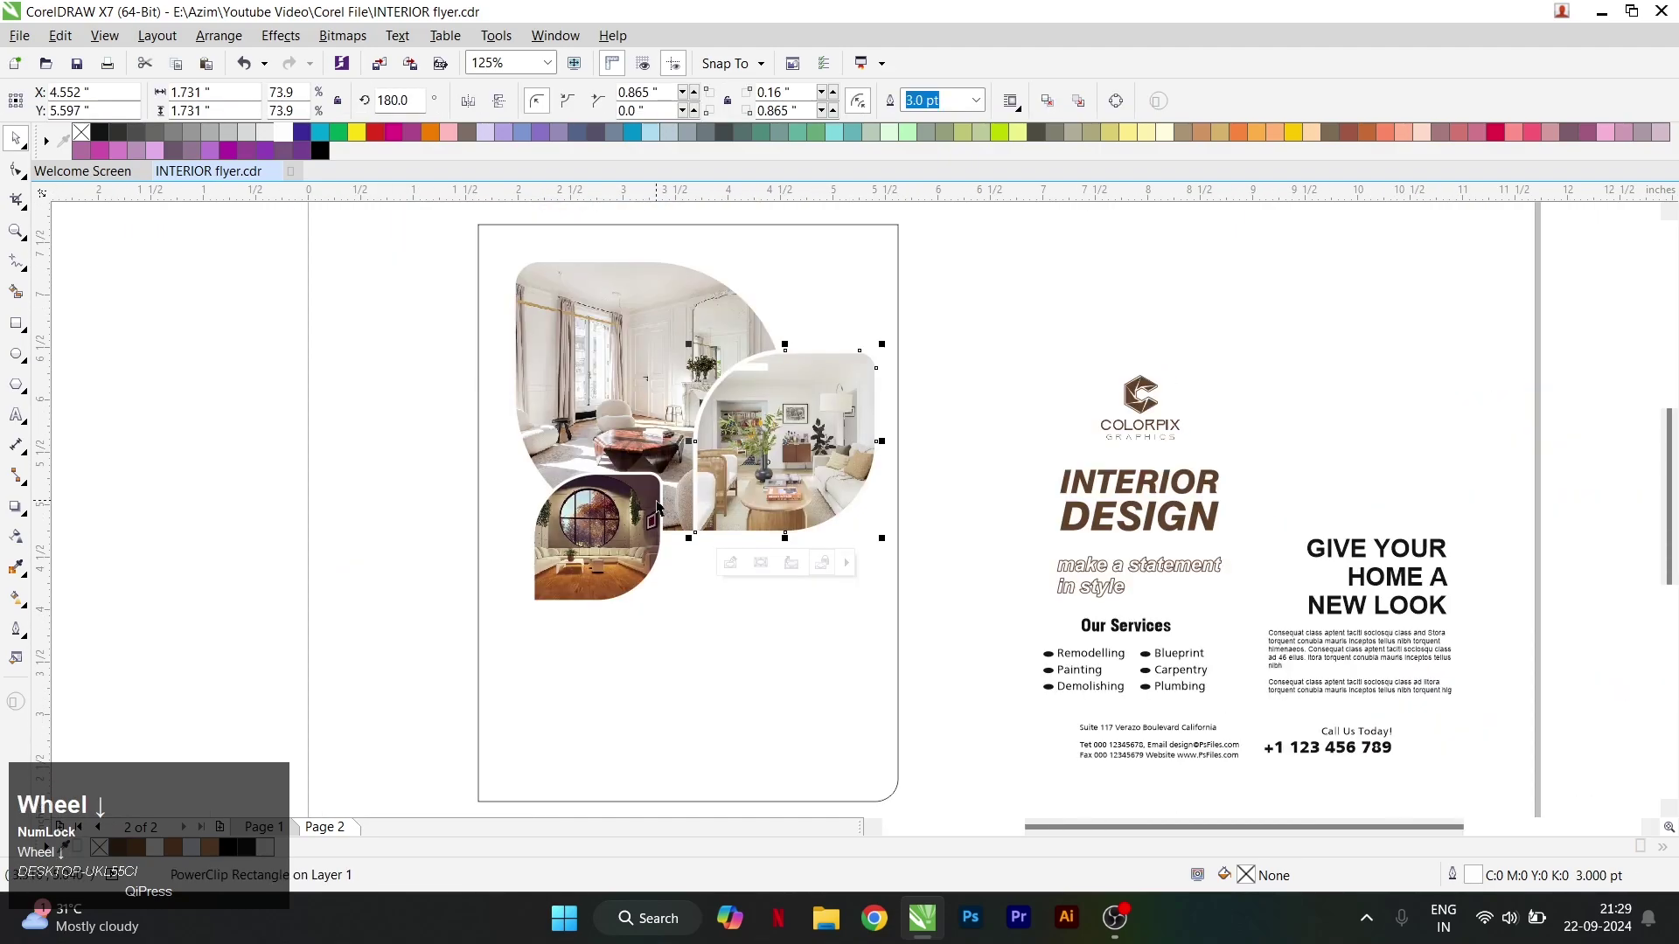
Draw a rectangle about 2.412 by 0.721 inches in the flyer's lower-left corner.
click(16, 324)
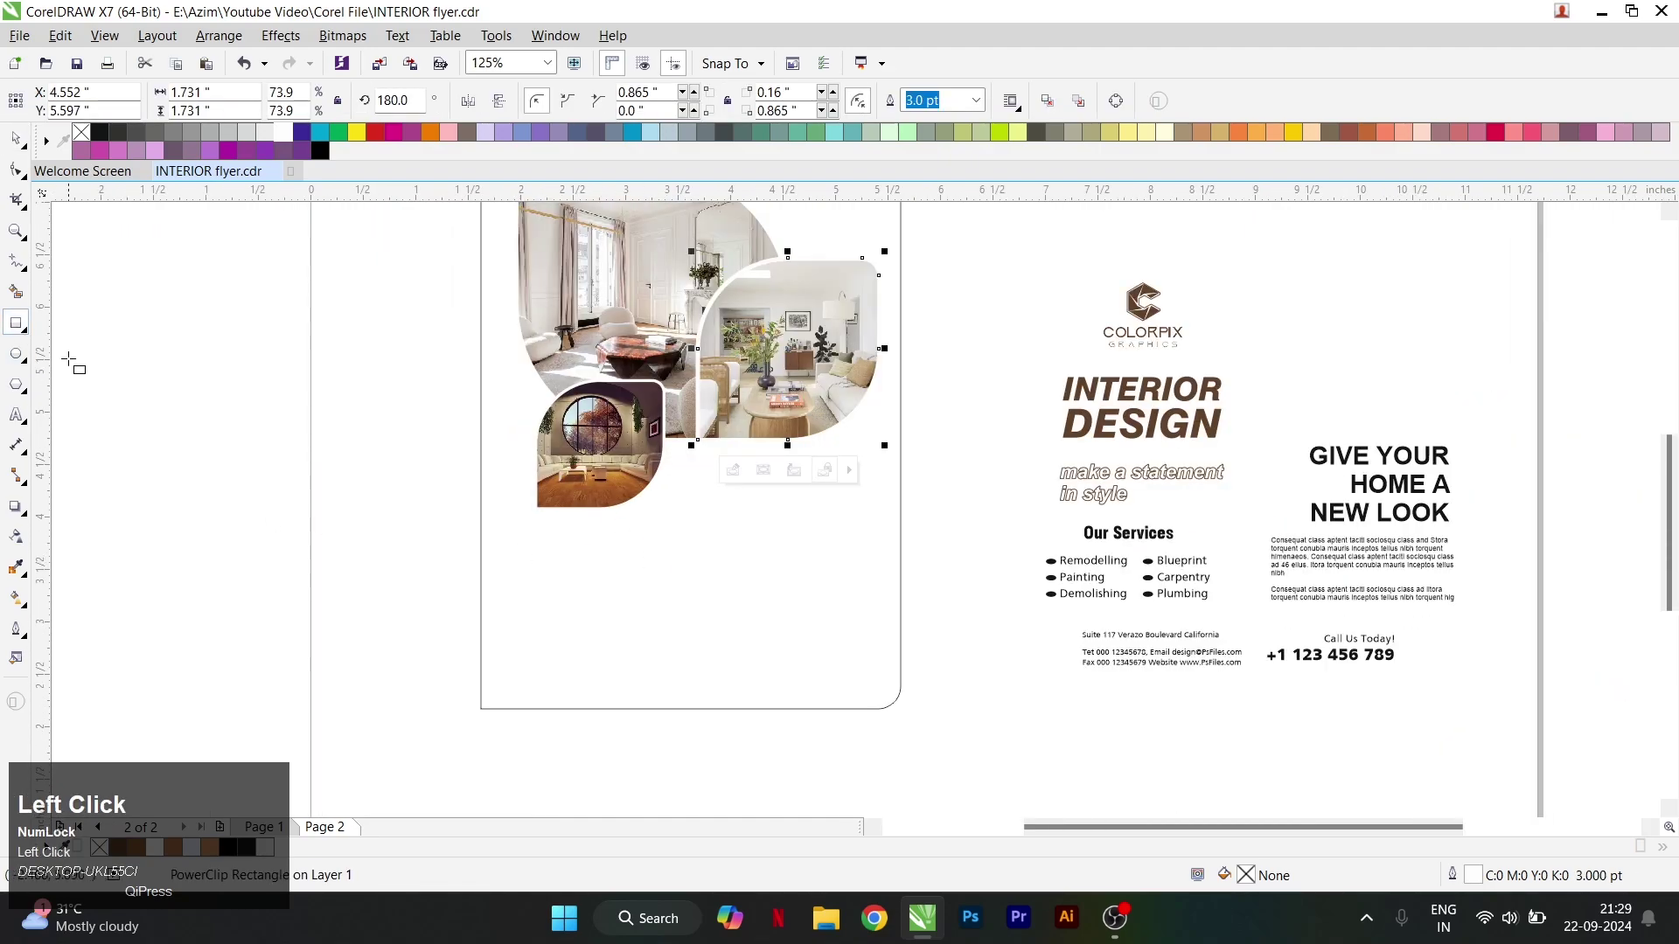
scroll(514, 548, down, 2)
scroll(494, 592, up, 2)
drag(503, 588, 753, 664)
Convert the small rectangle to curves and move its upper-right node inward to slant the right edge.
click(15, 169)
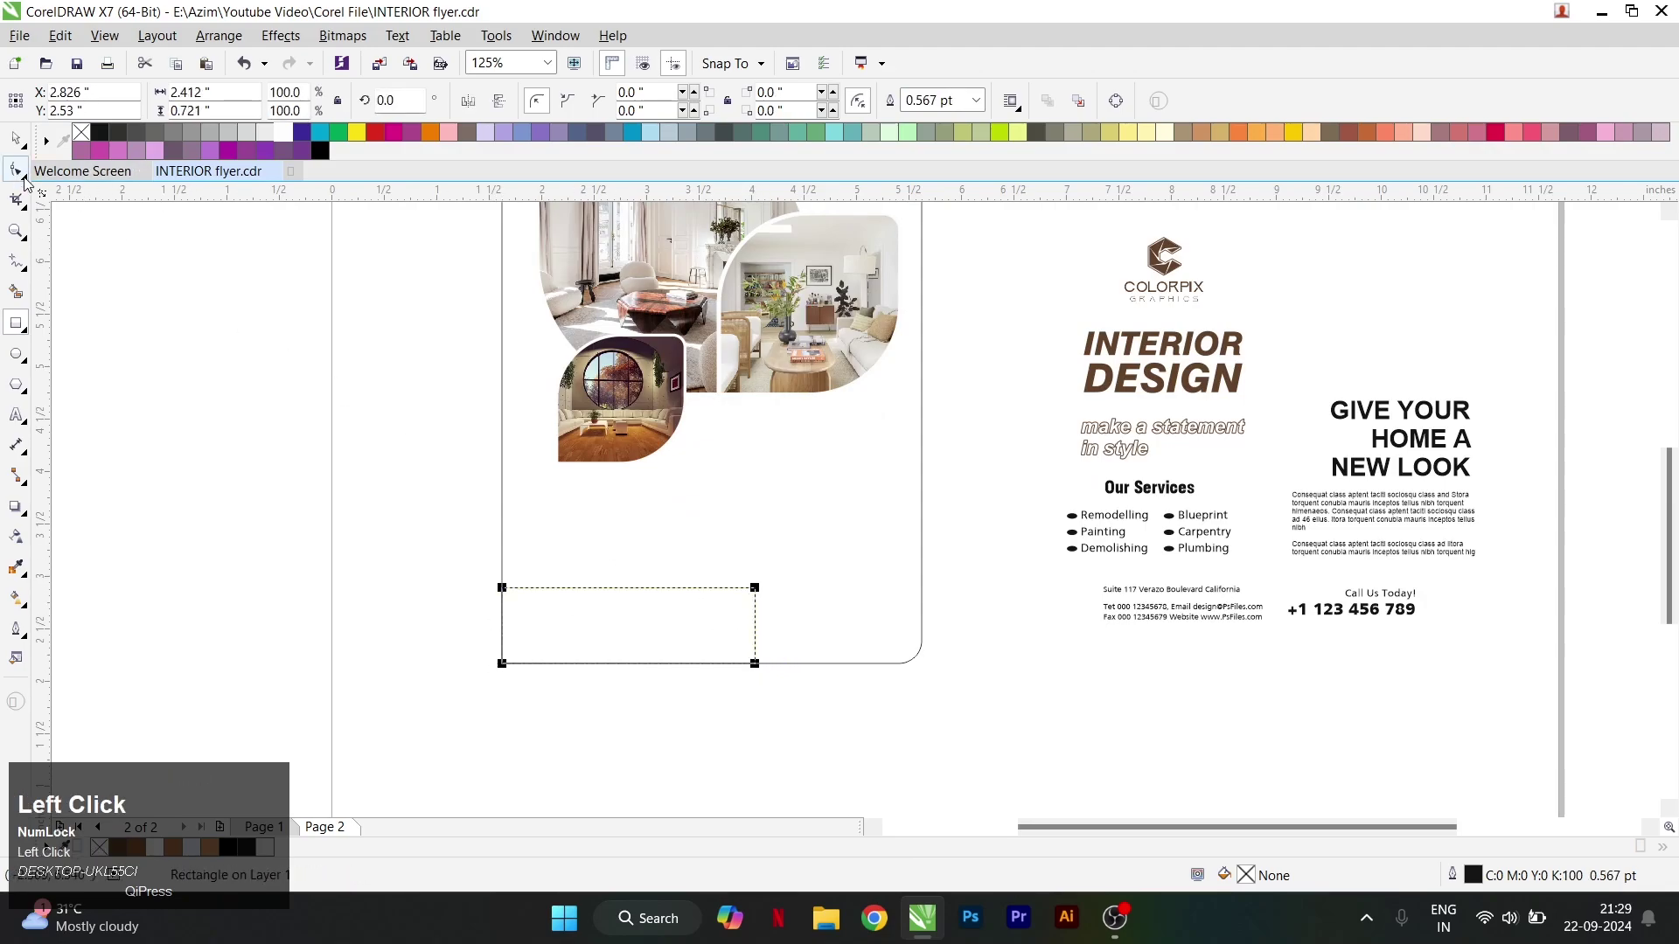
scroll(706, 588, down, 2)
scroll(705, 583, up, 4)
right_click(716, 545)
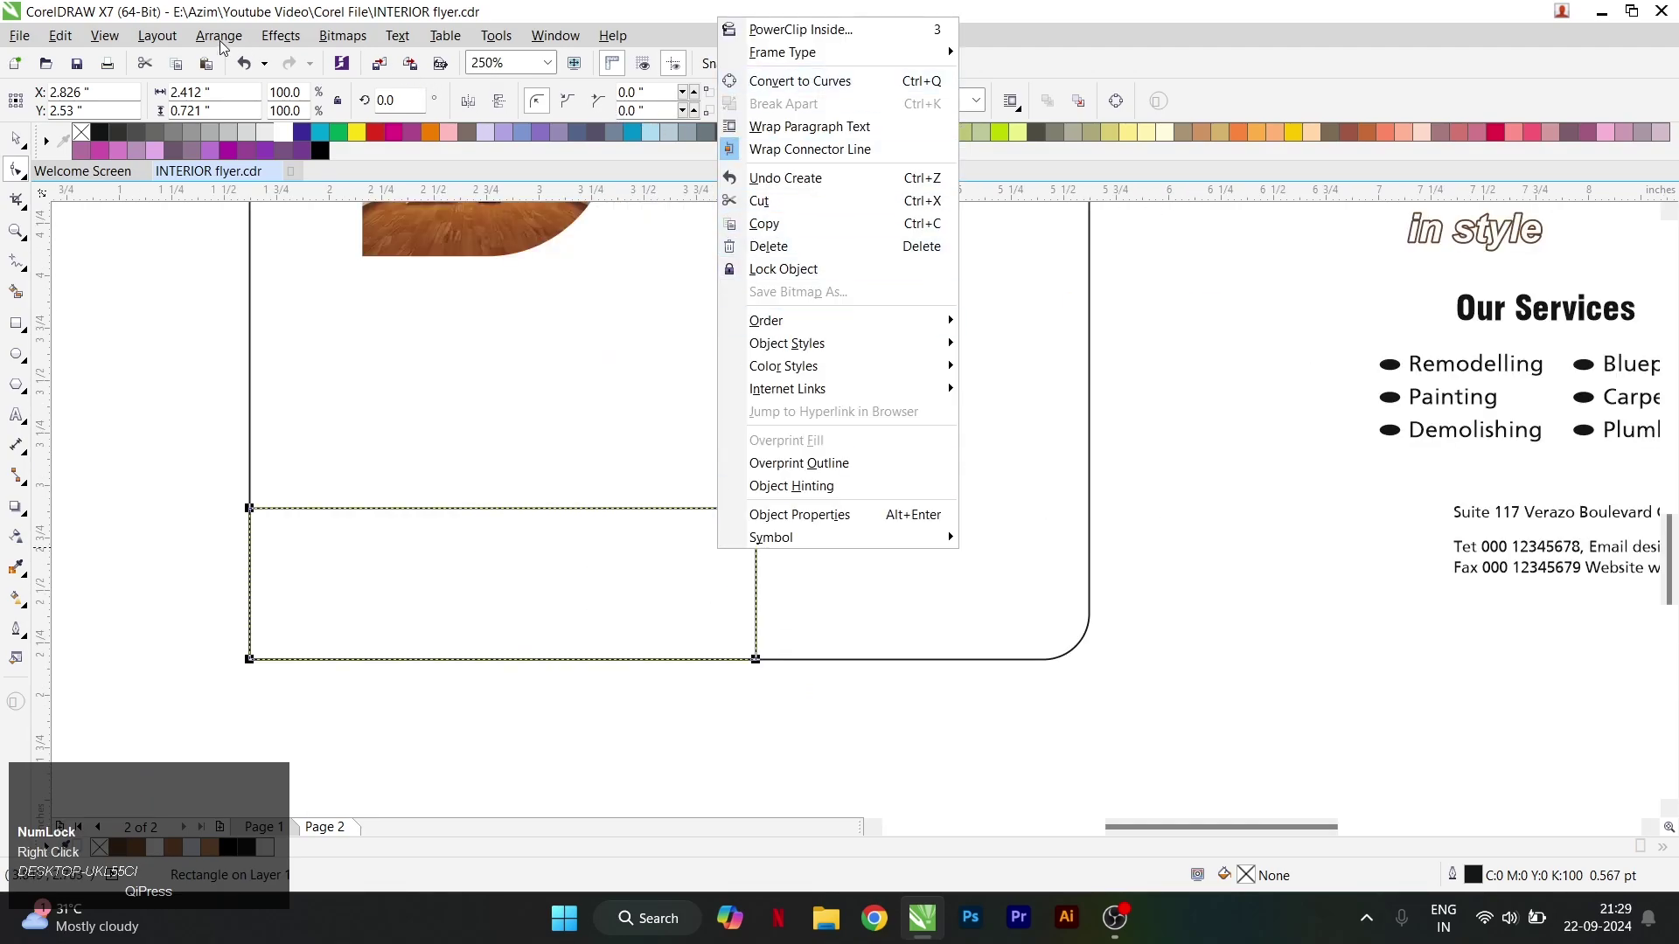
click(248, 37)
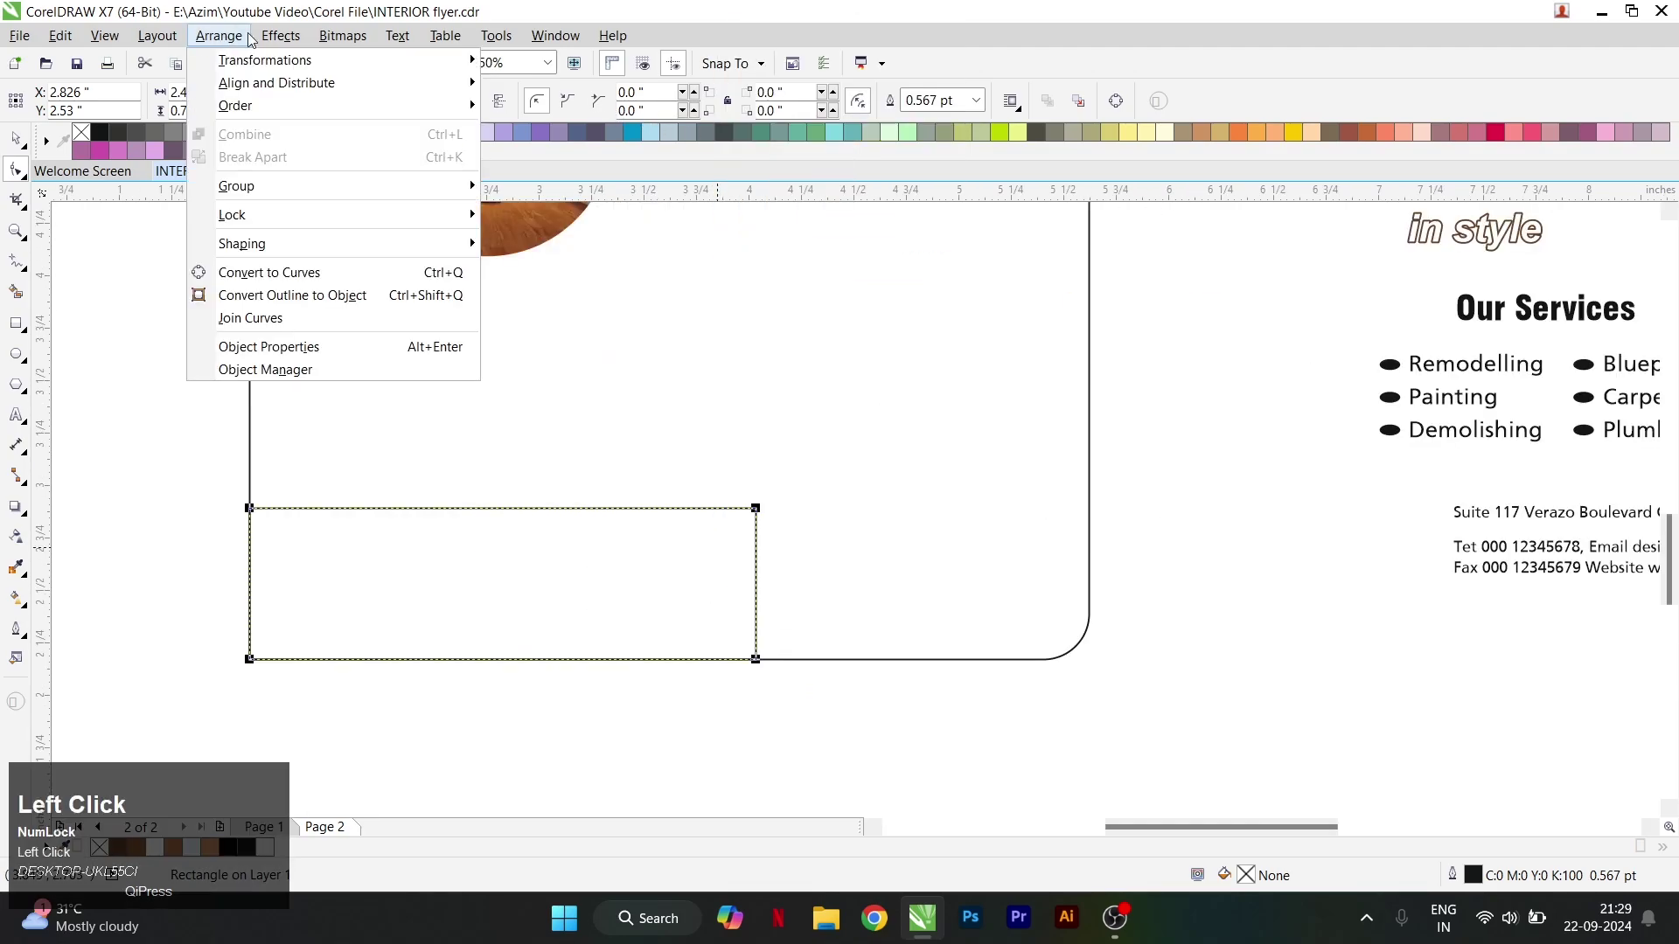
click(265, 273)
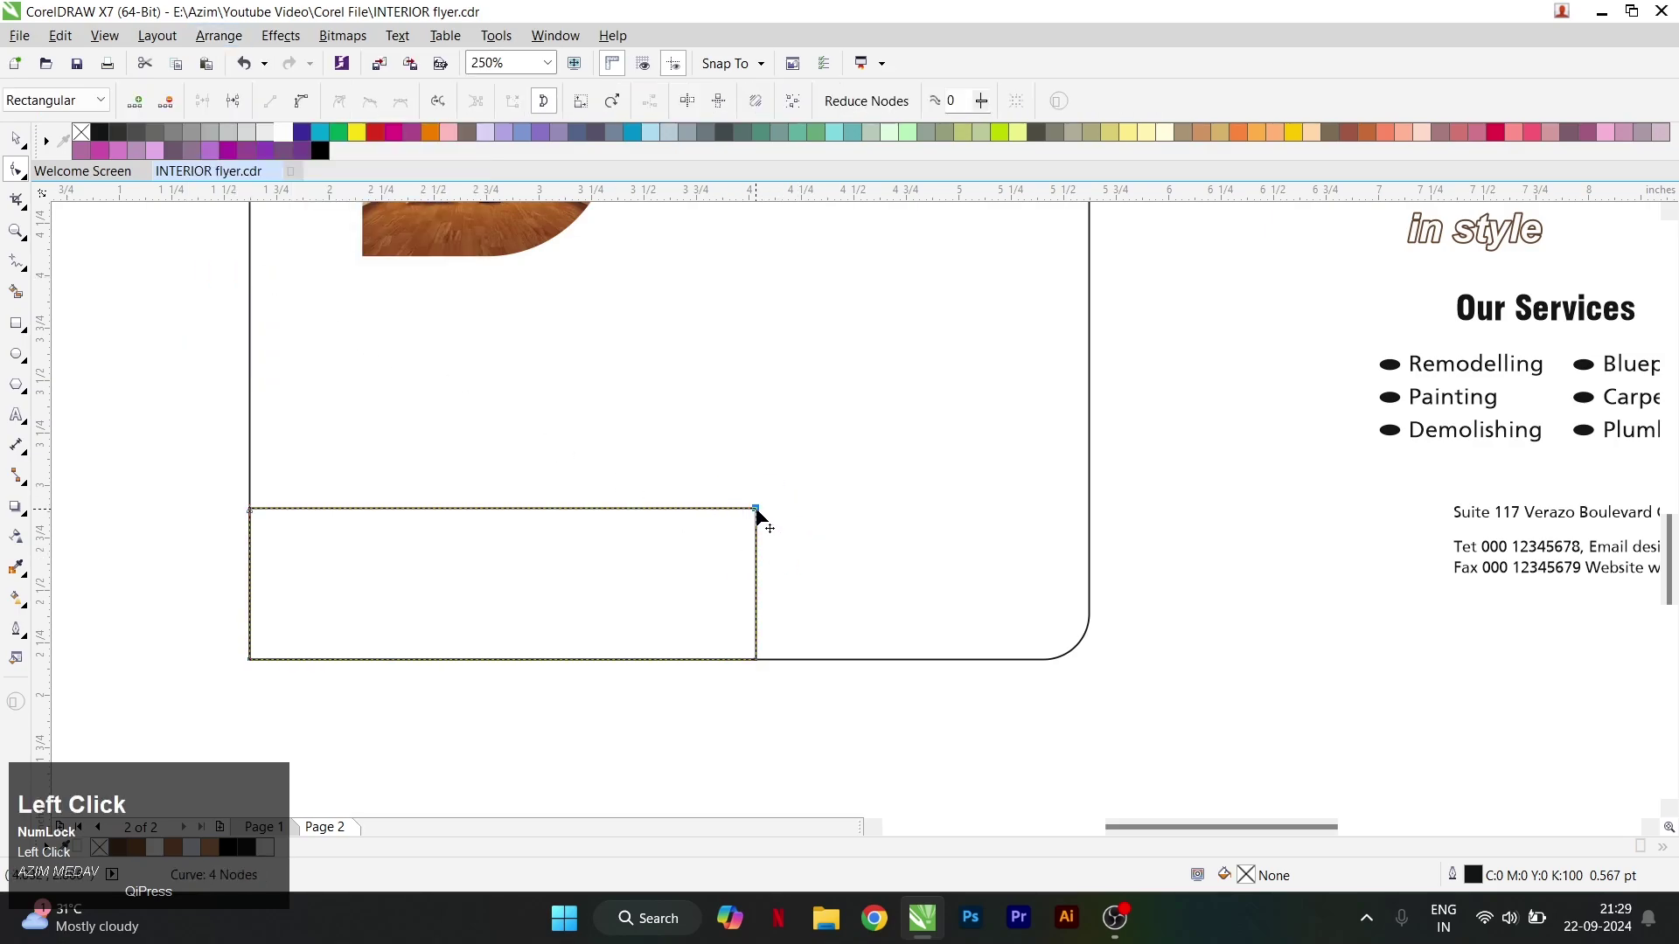
drag(756, 508, 694, 507)
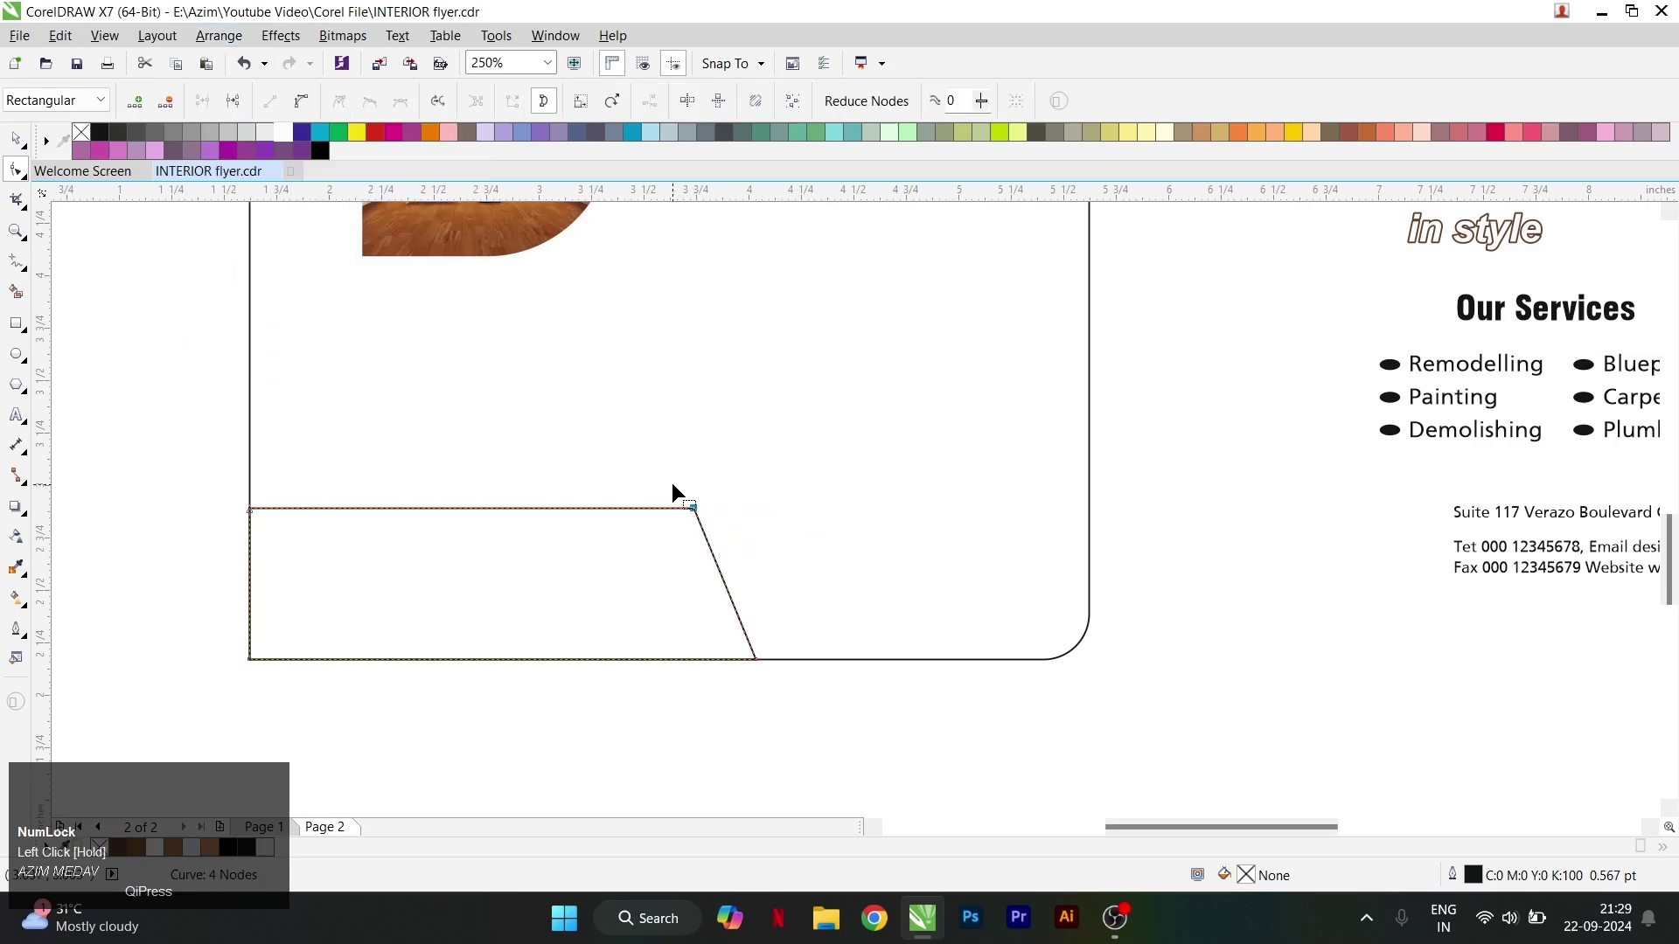
Try a 0.51-inch fillet on the slanted shape's upper-right corner and undo it.
click(561, 44)
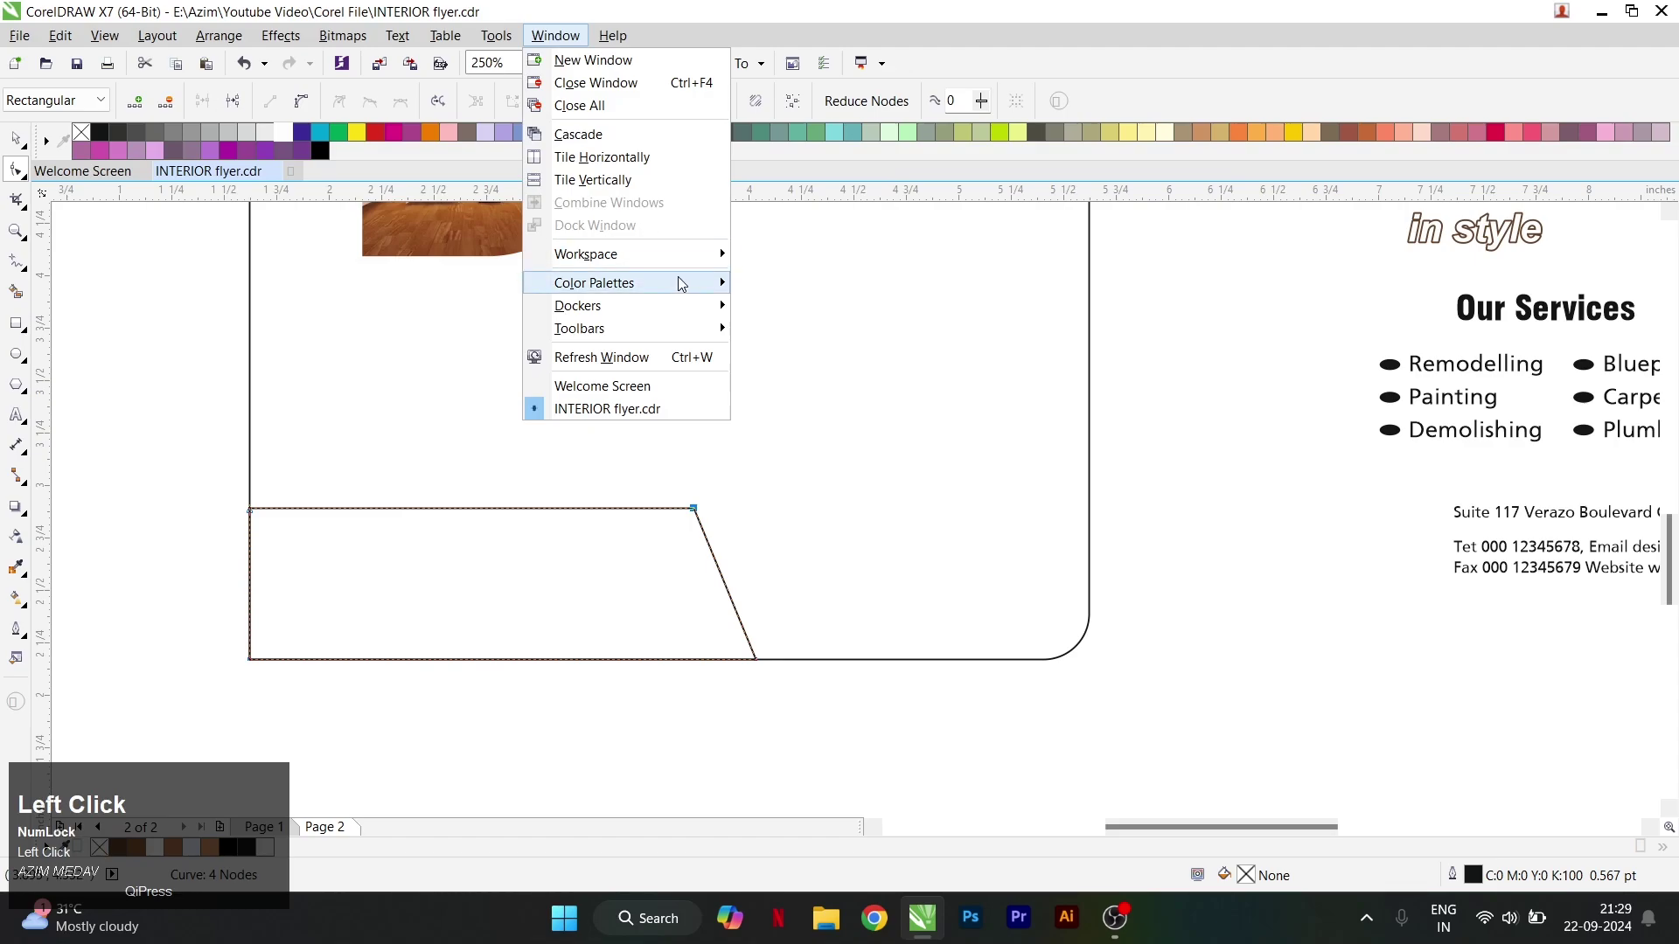
mouse_move(702, 313)
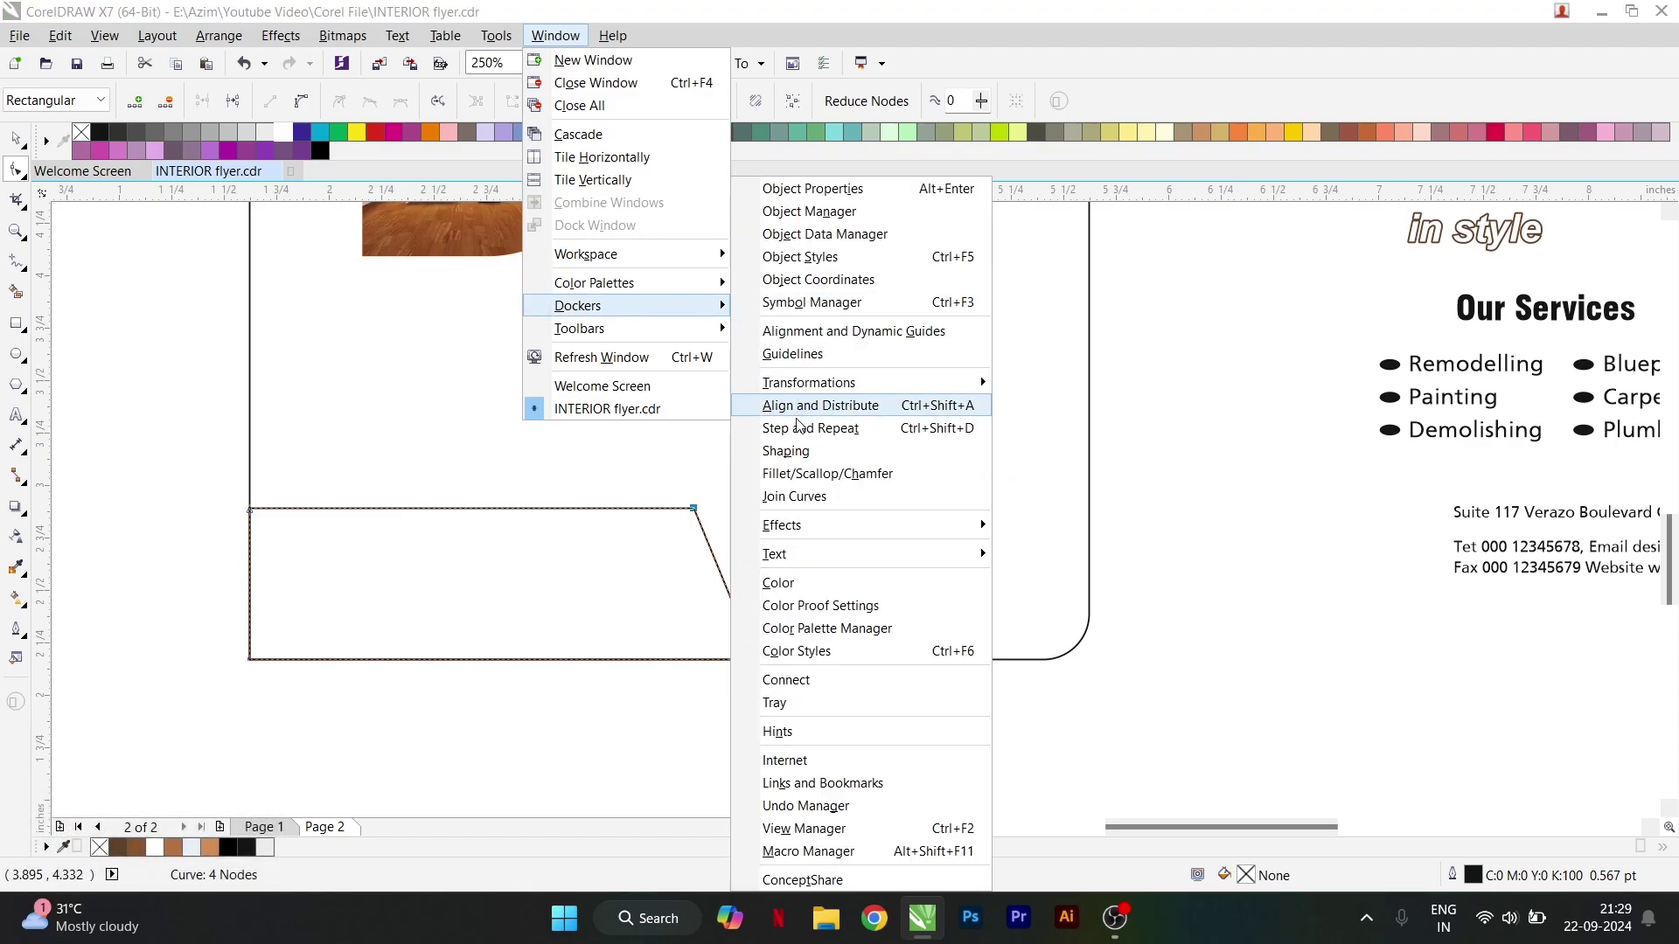
click(814, 476)
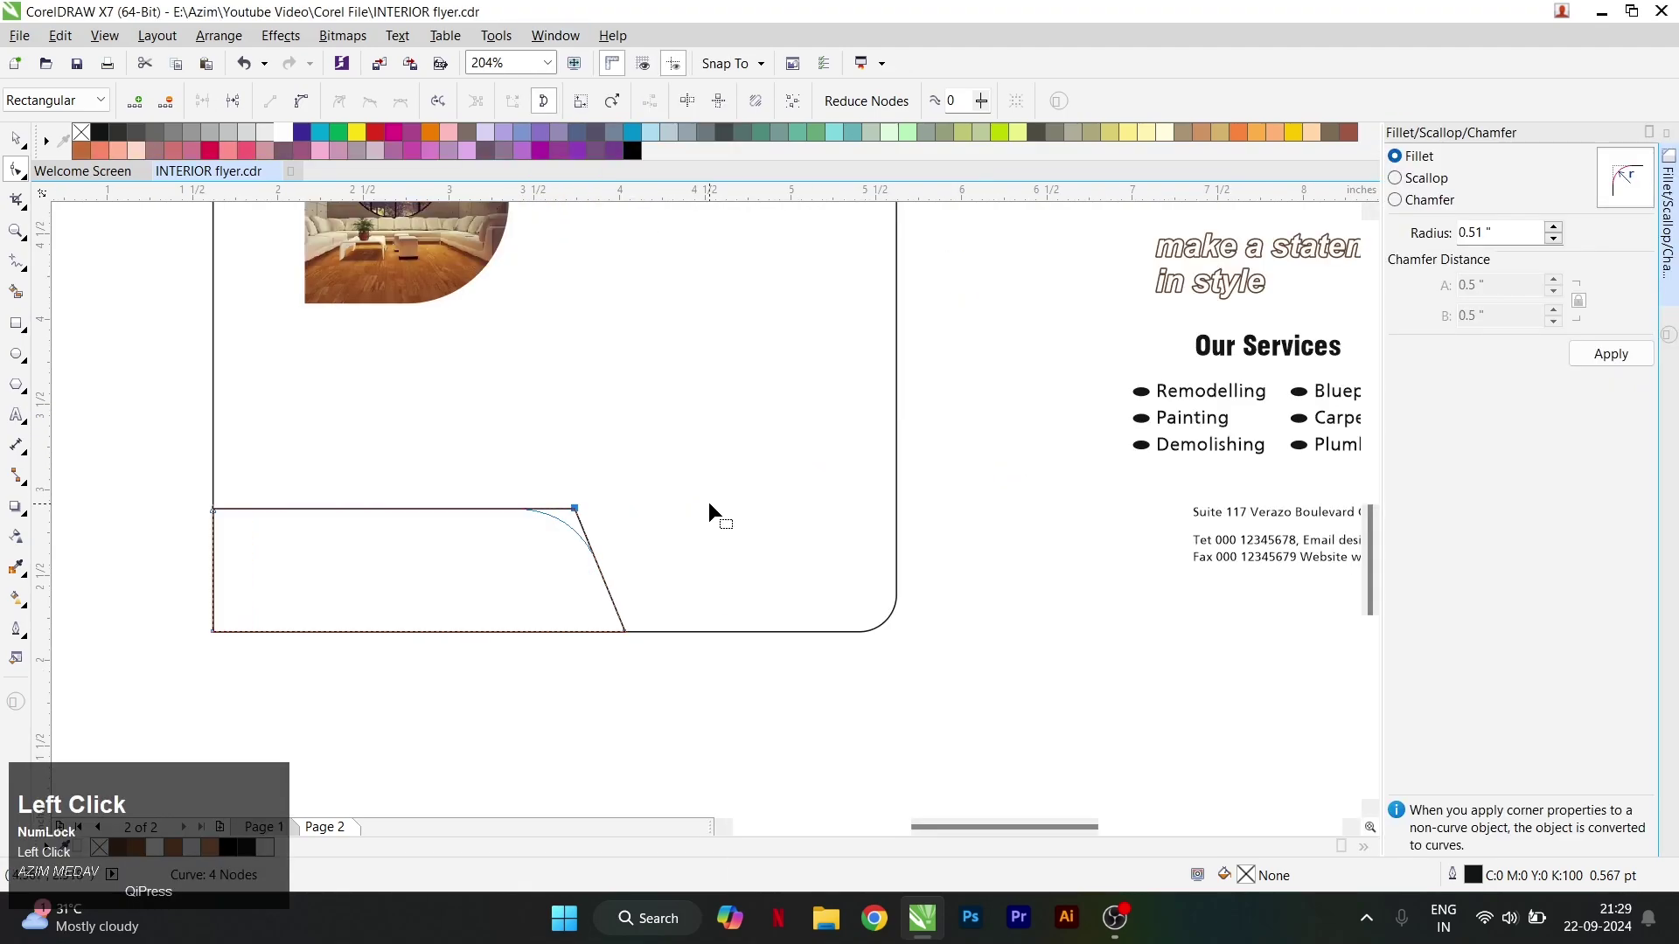
click(1611, 353)
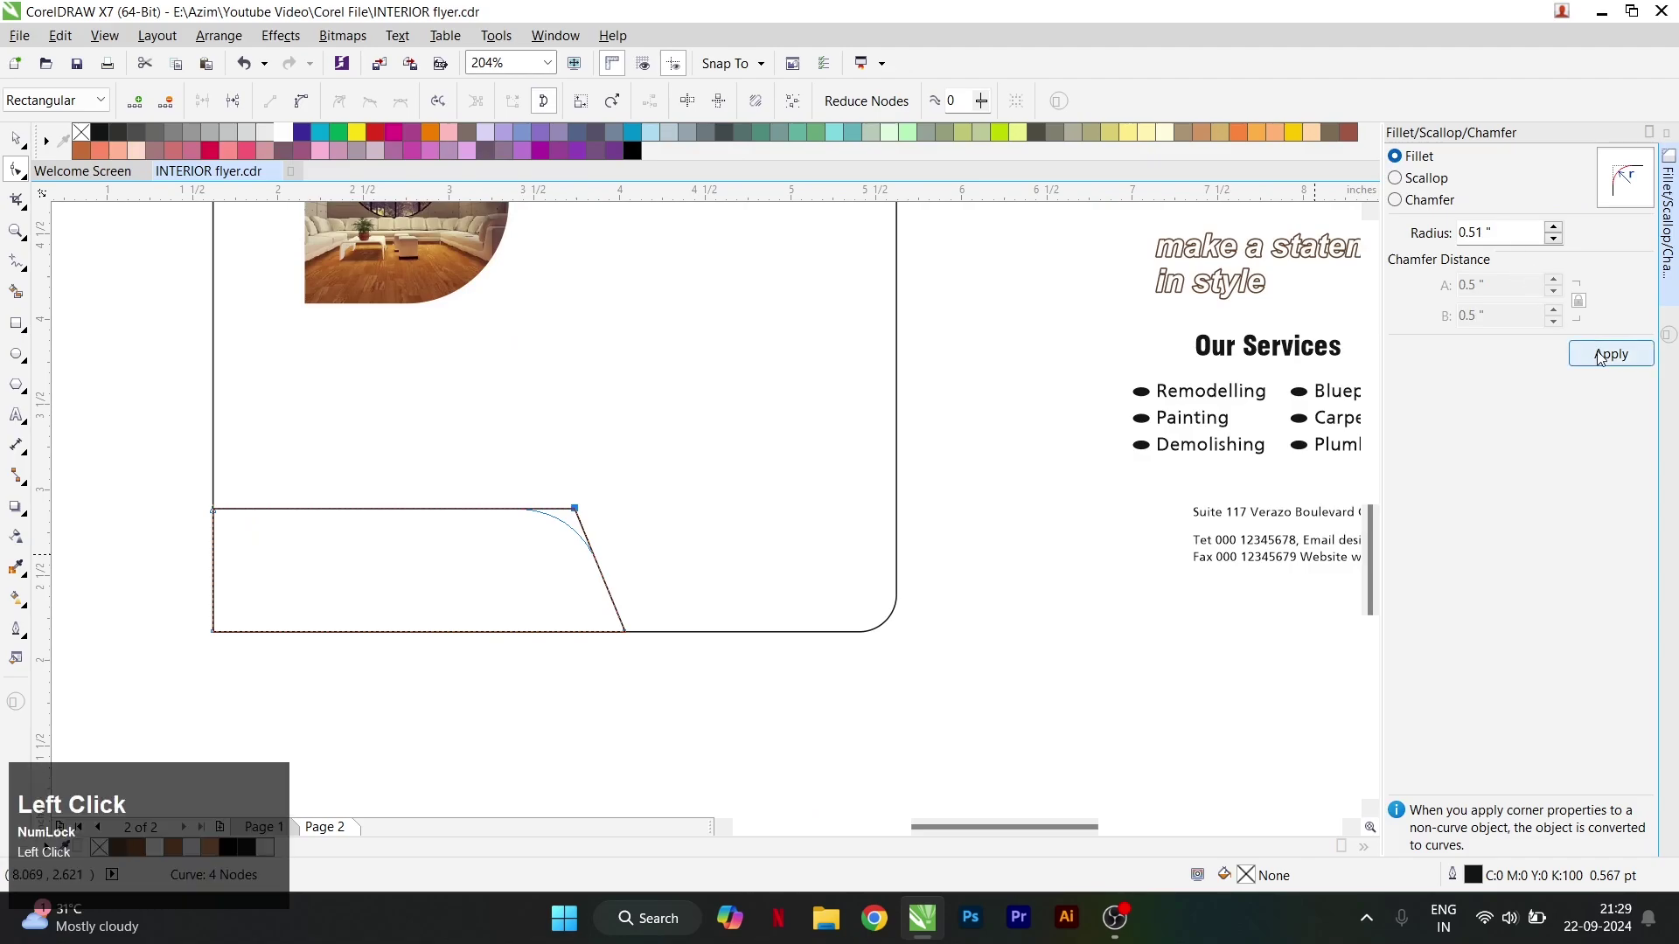
scroll(754, 564, up, 1)
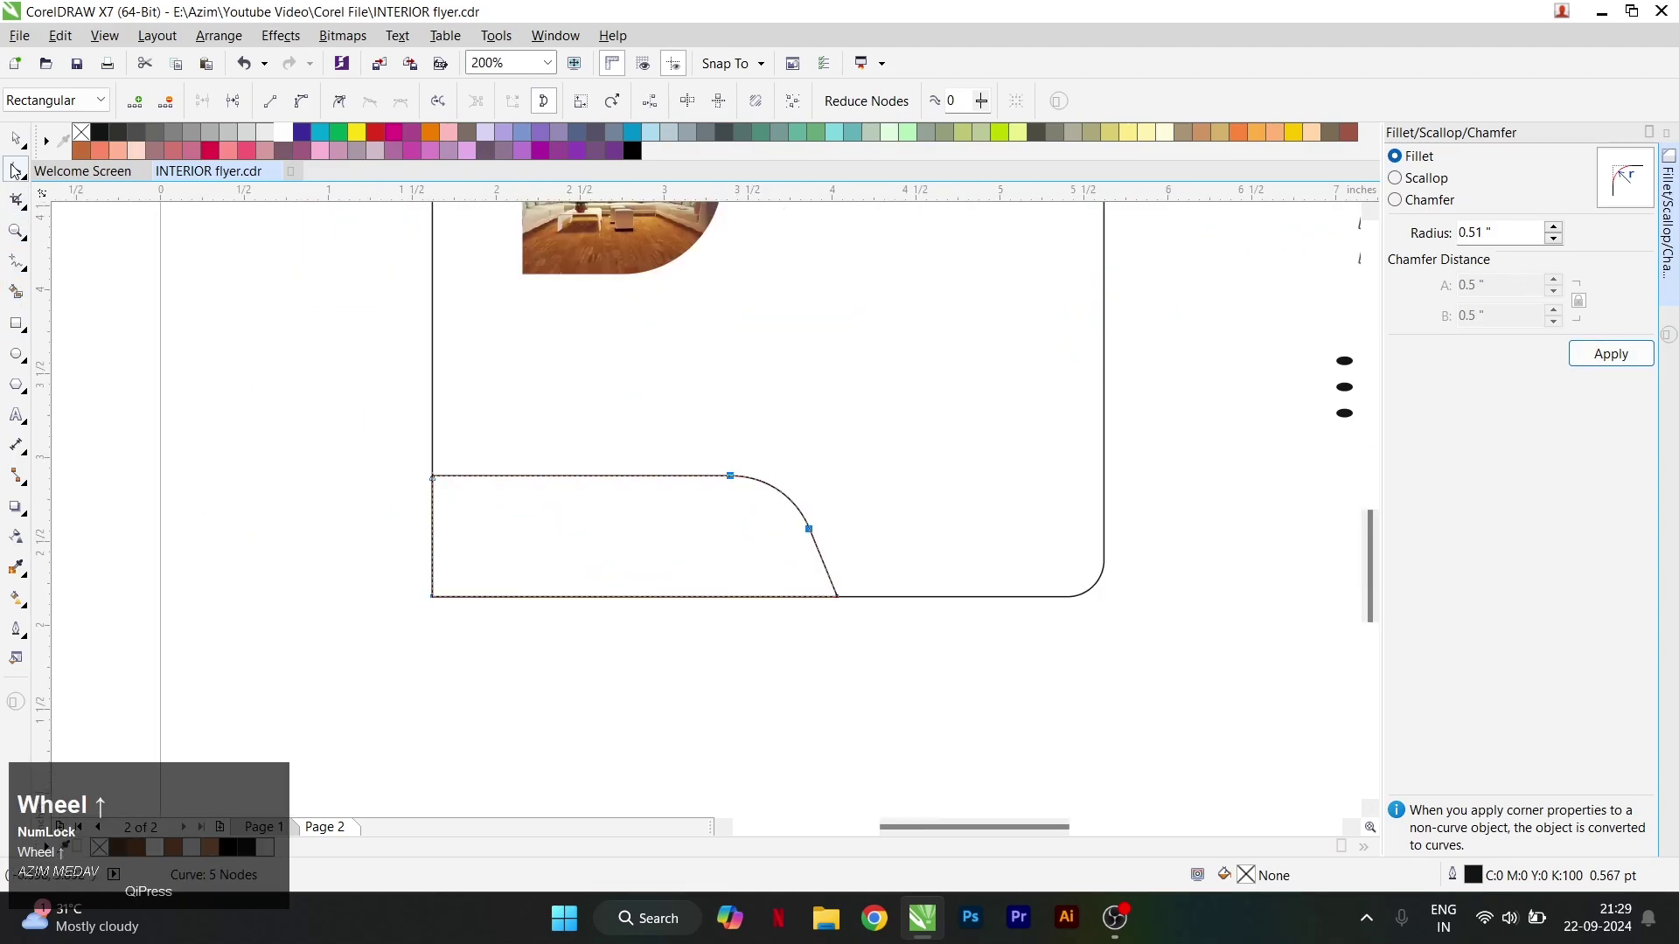
click(15, 323)
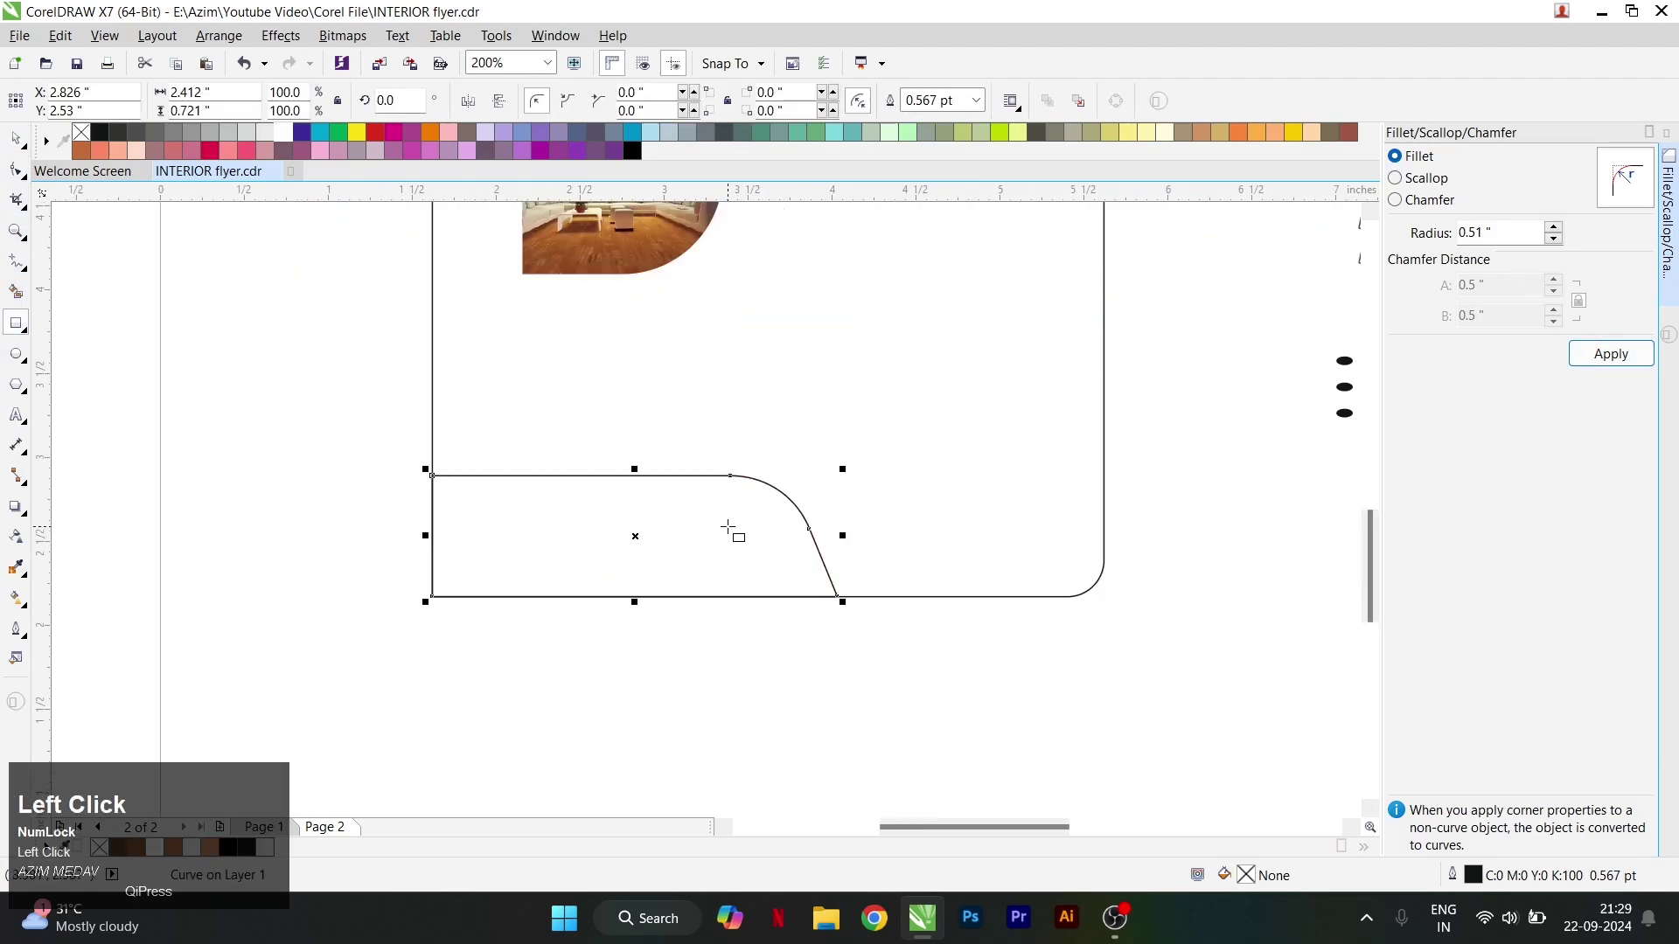
key(space)
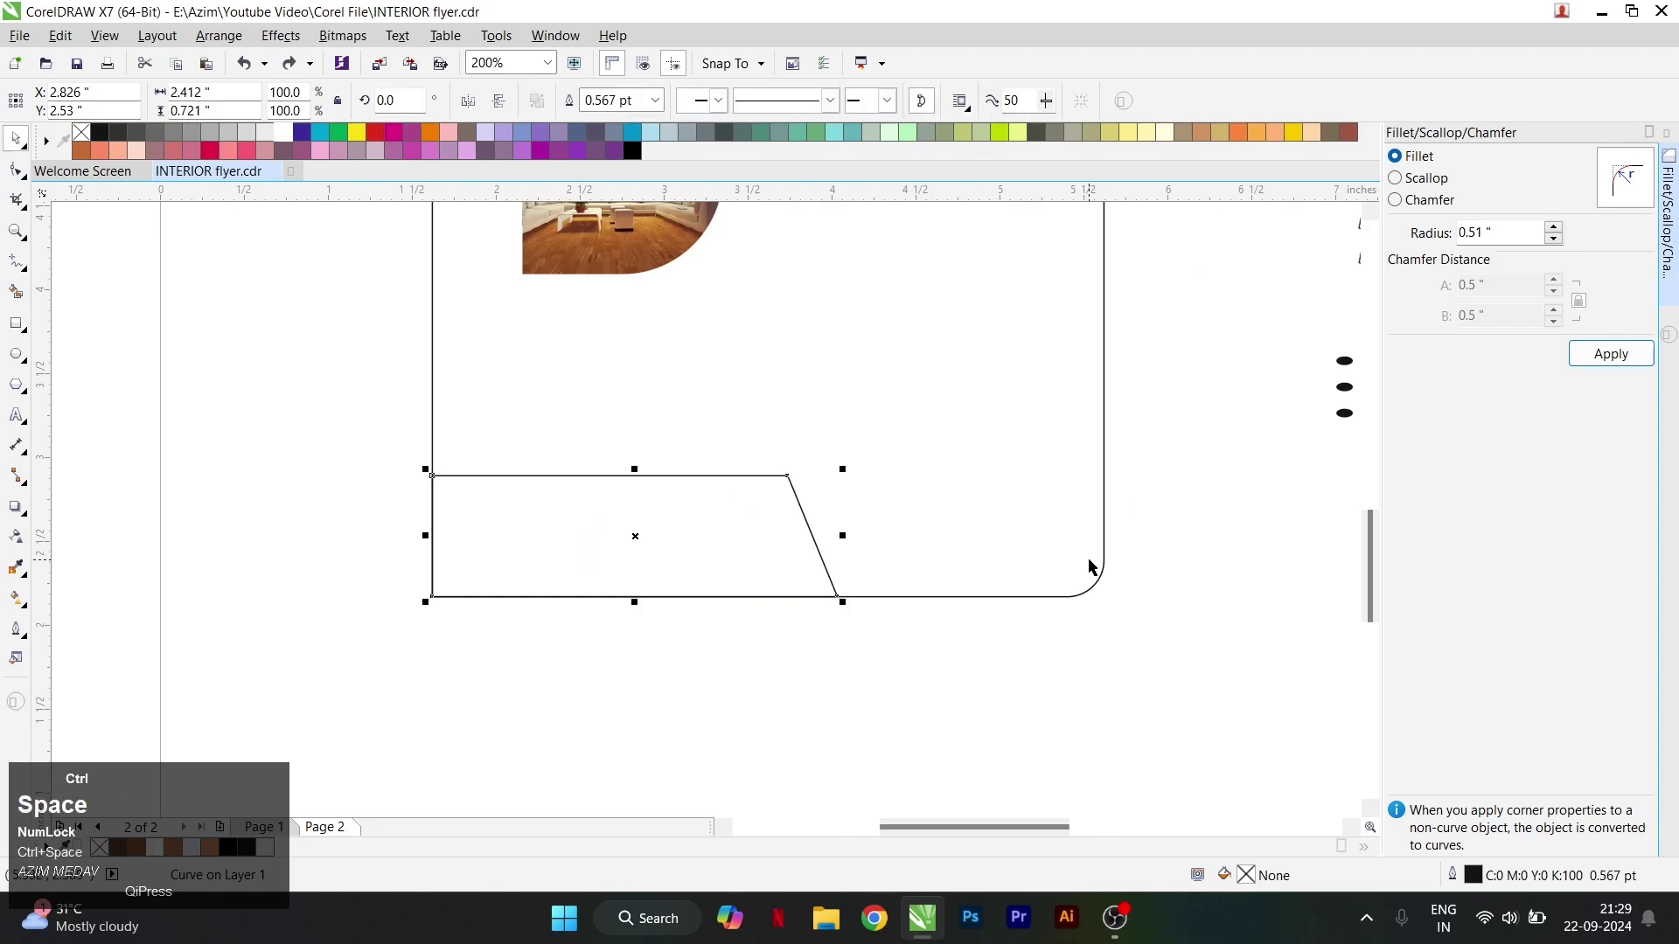
Remove the rounding from the flyer rectangle's lower-right corner, making it square.
click(1045, 549)
click(15, 170)
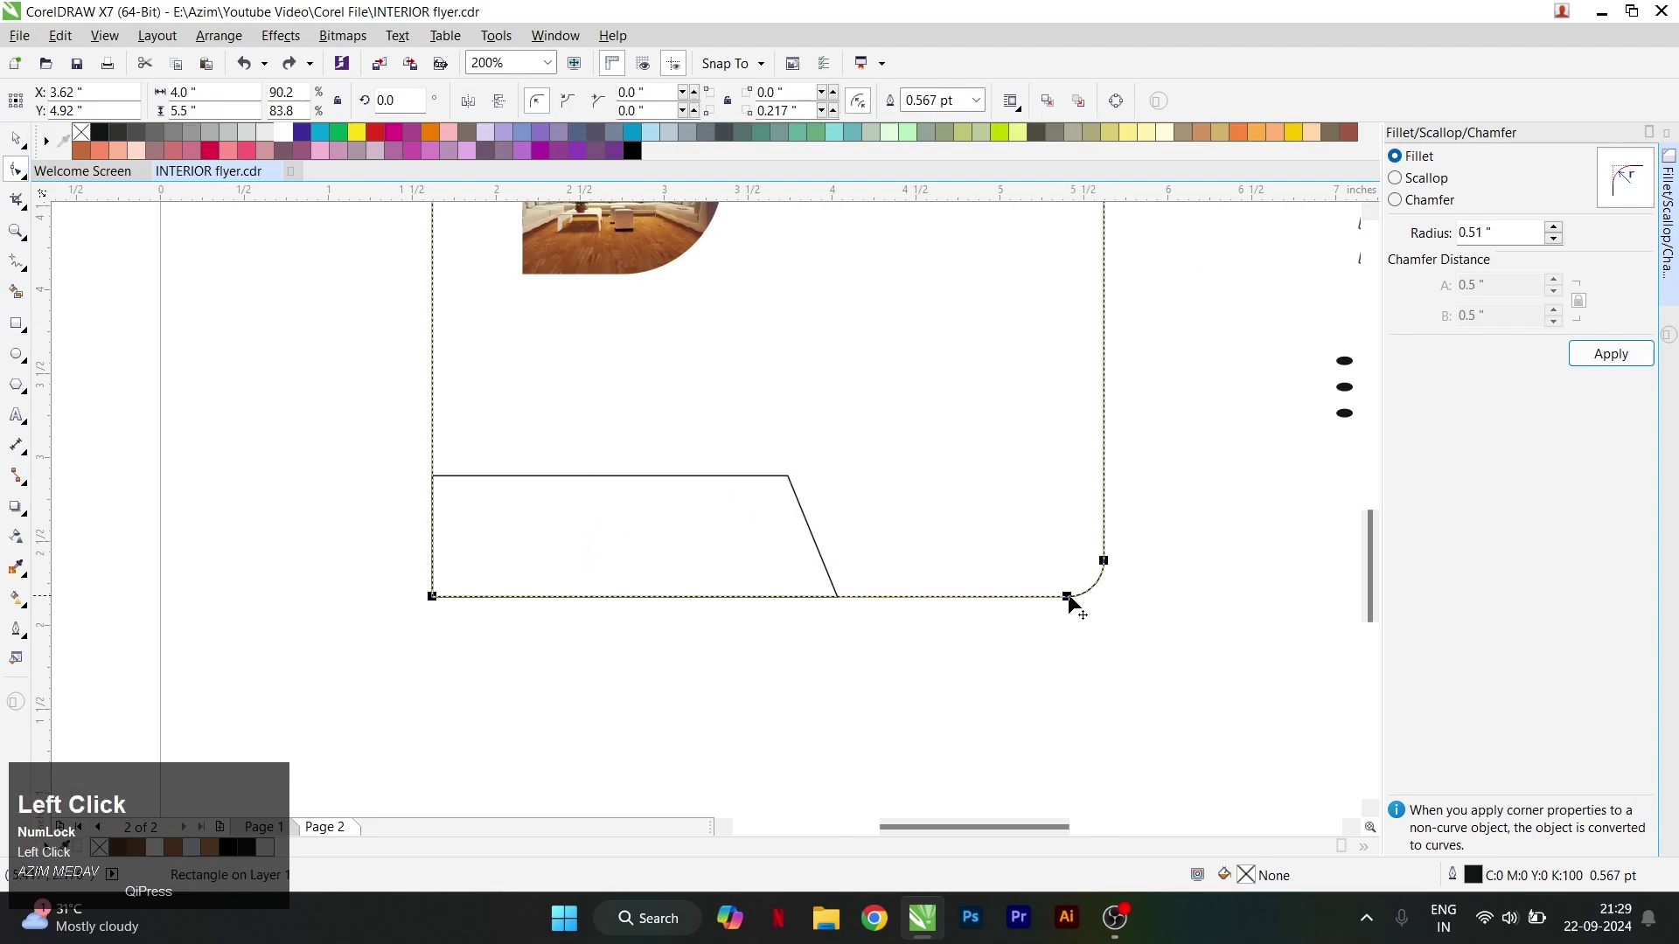
alt+click(1068, 599)
drag(1069, 599, 1104, 598)
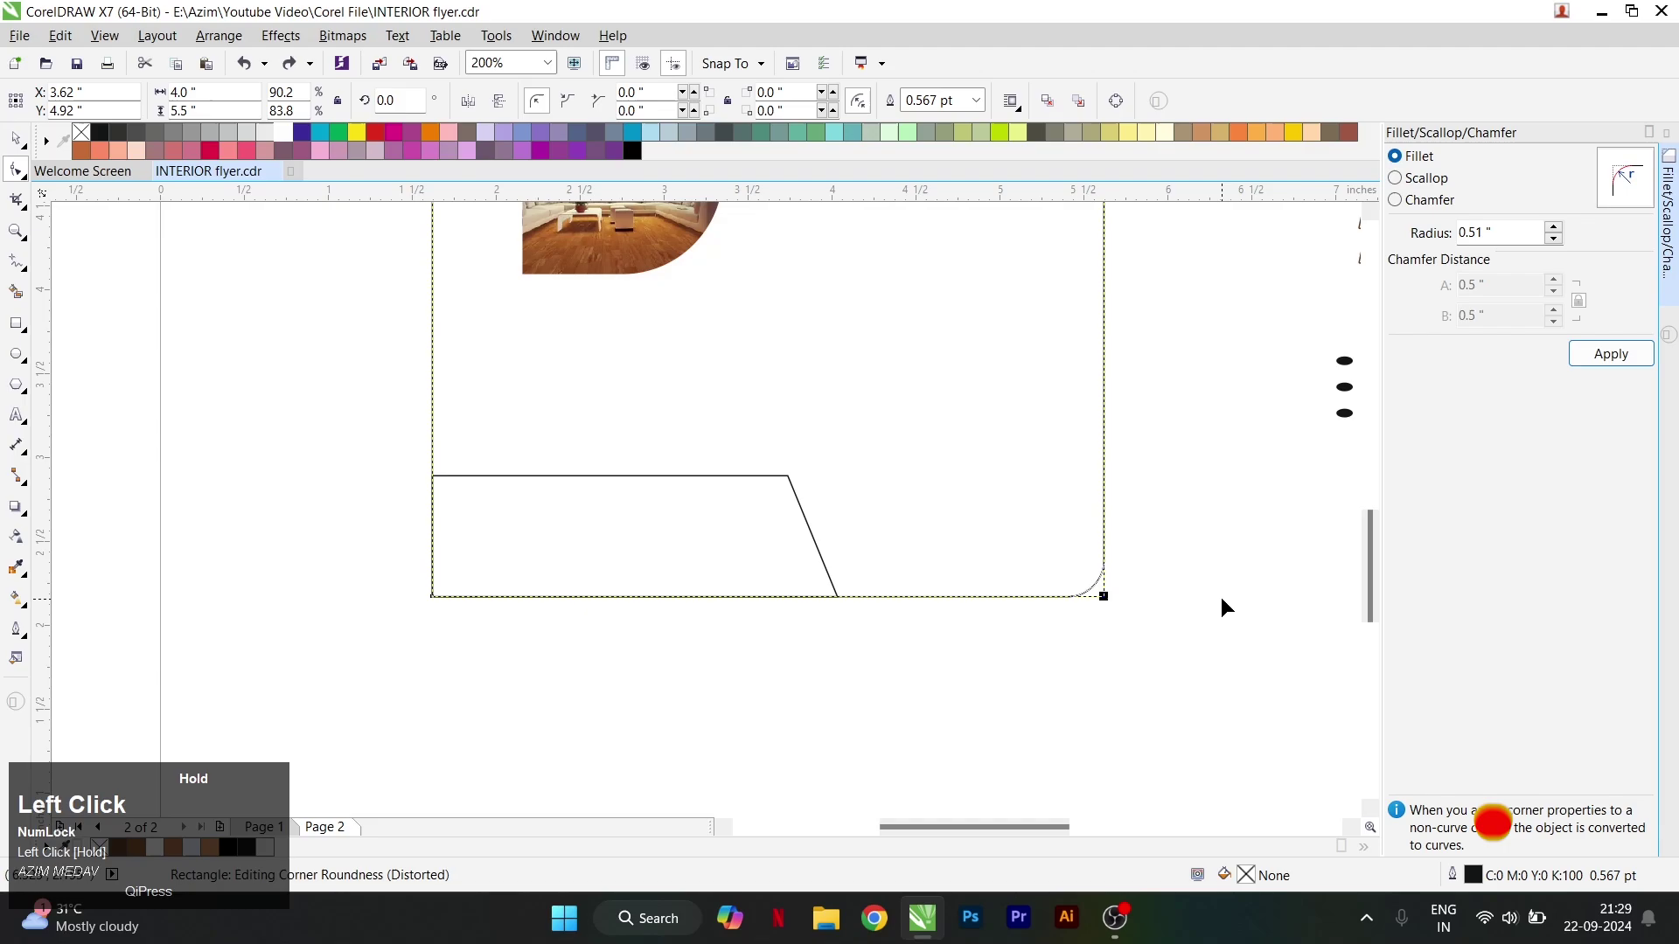
Round the slanted footer shape's upper-right corner with a 0.51-inch fillet.
key(ctrl+space)
click(745, 519)
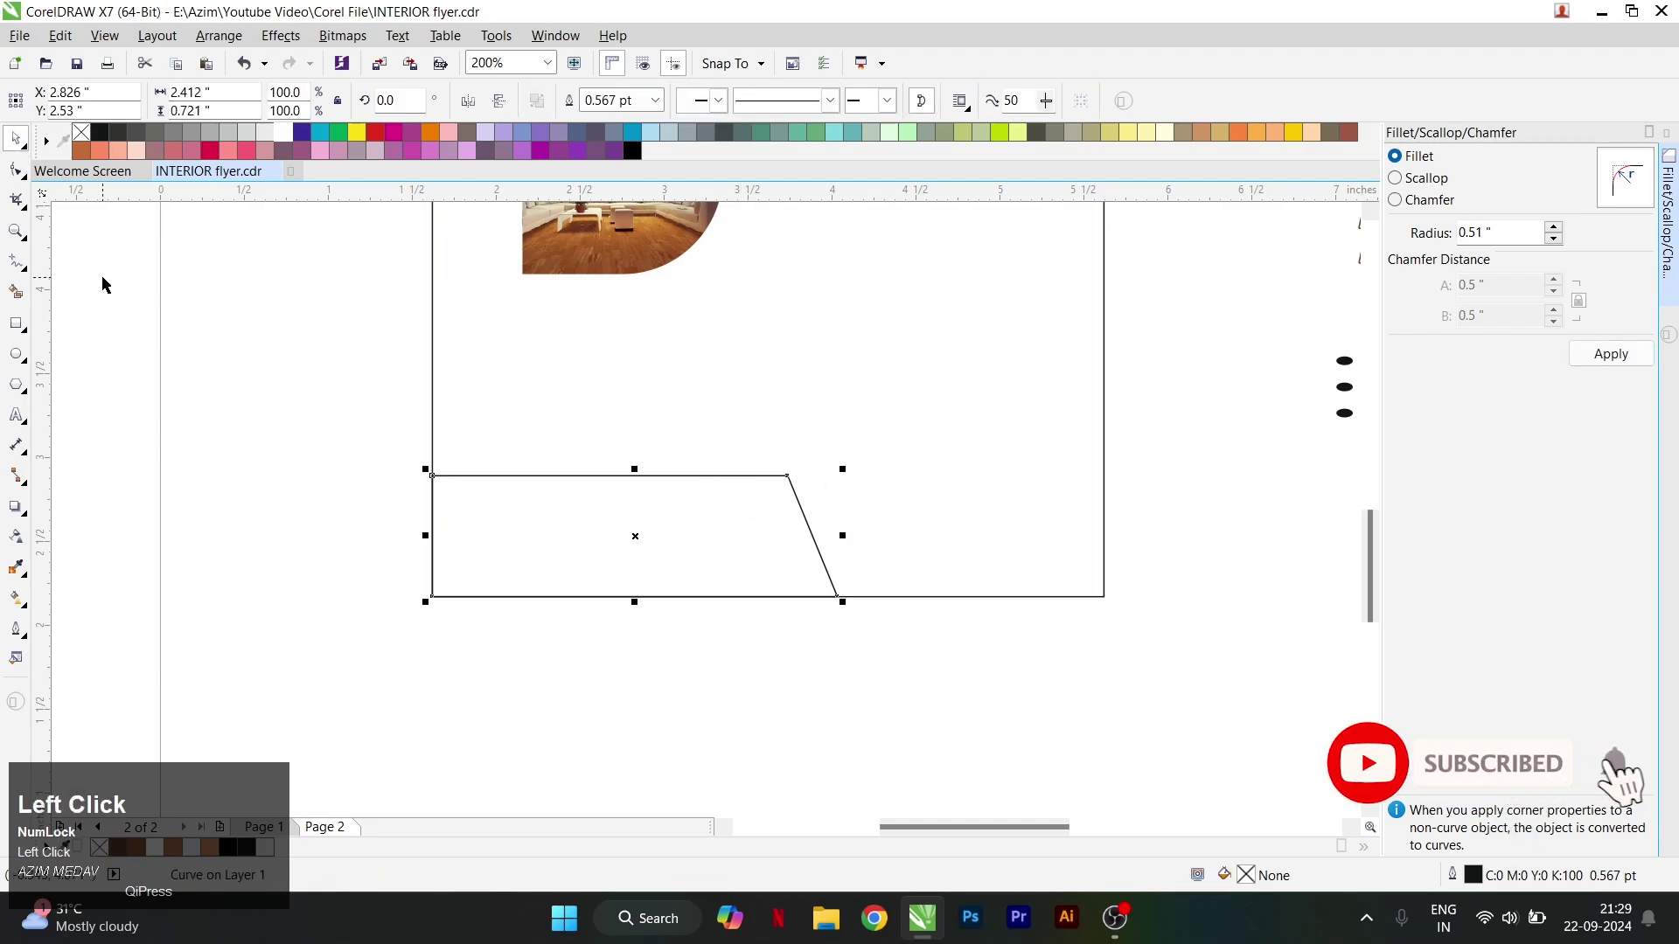
click(14, 171)
drag(692, 433, 822, 492)
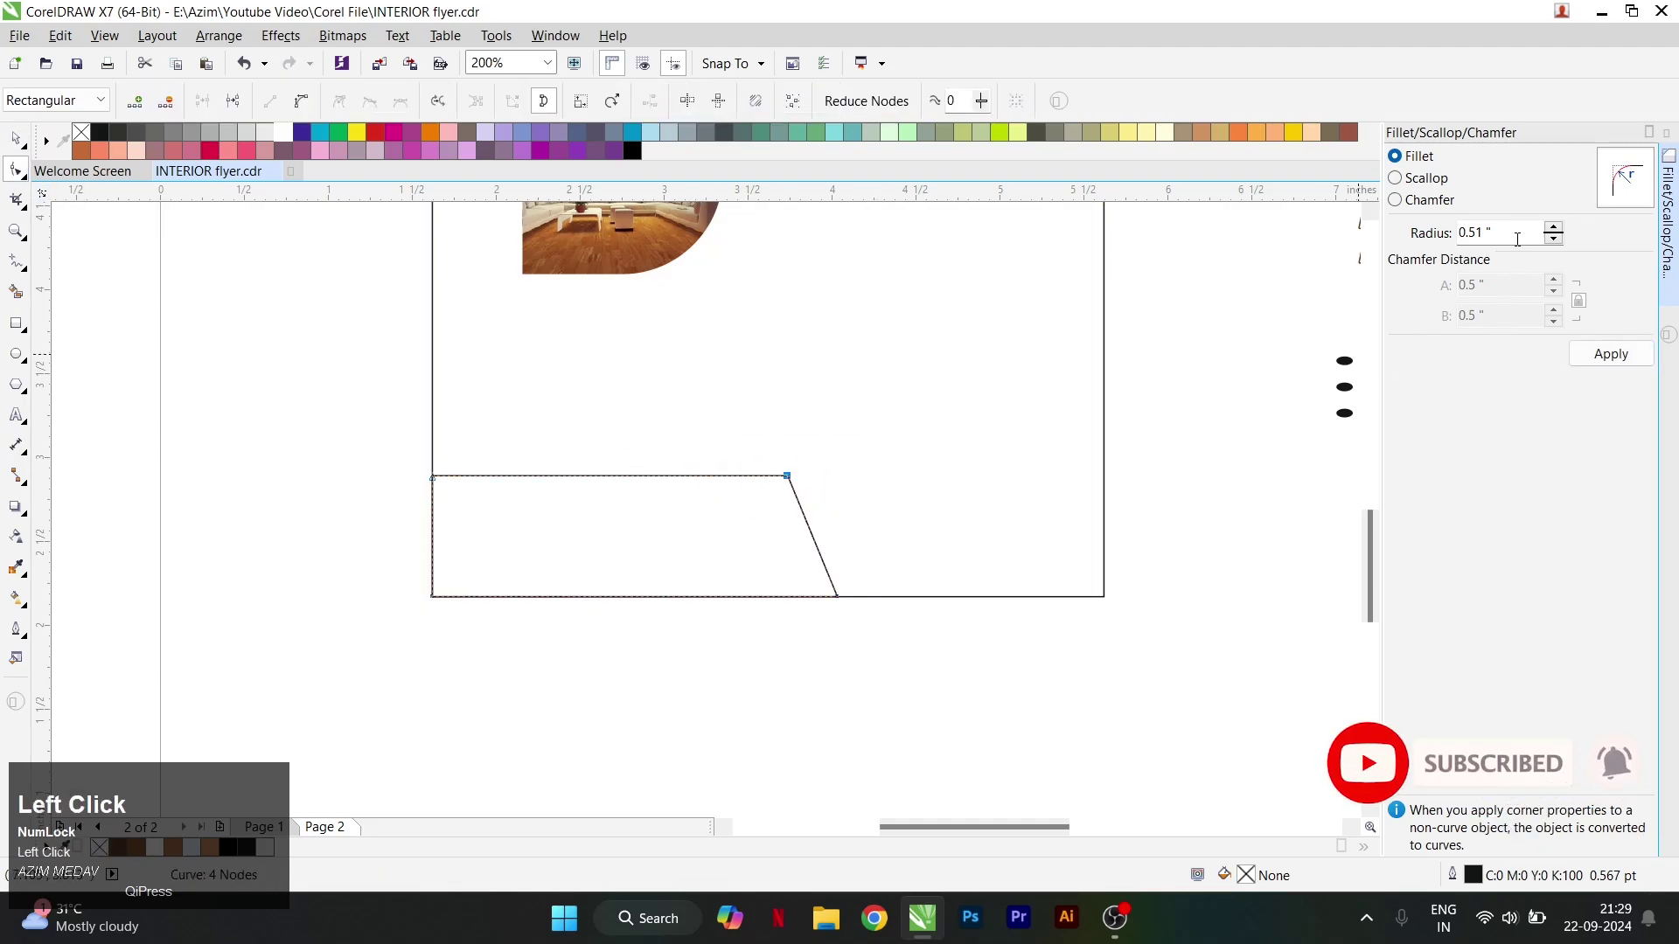
click(1600, 352)
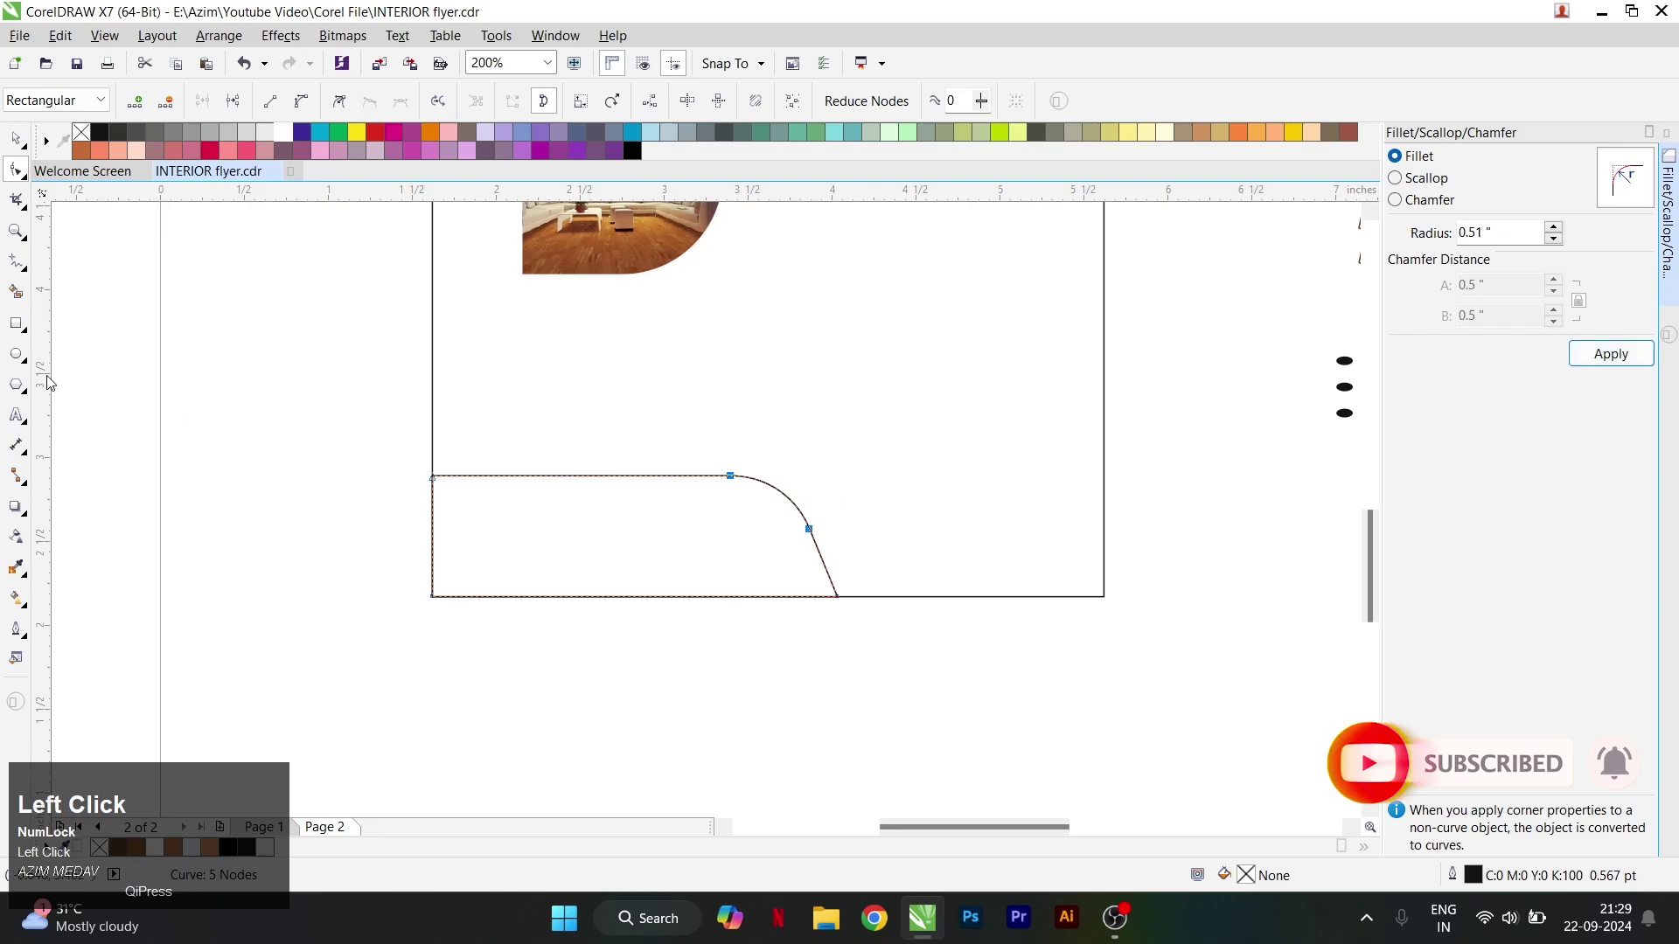
Draw a rectangle about 2.364 by 0.37 inches from the flyer's right edge over the footer shape and centre it vertically on that shape.
click(11, 324)
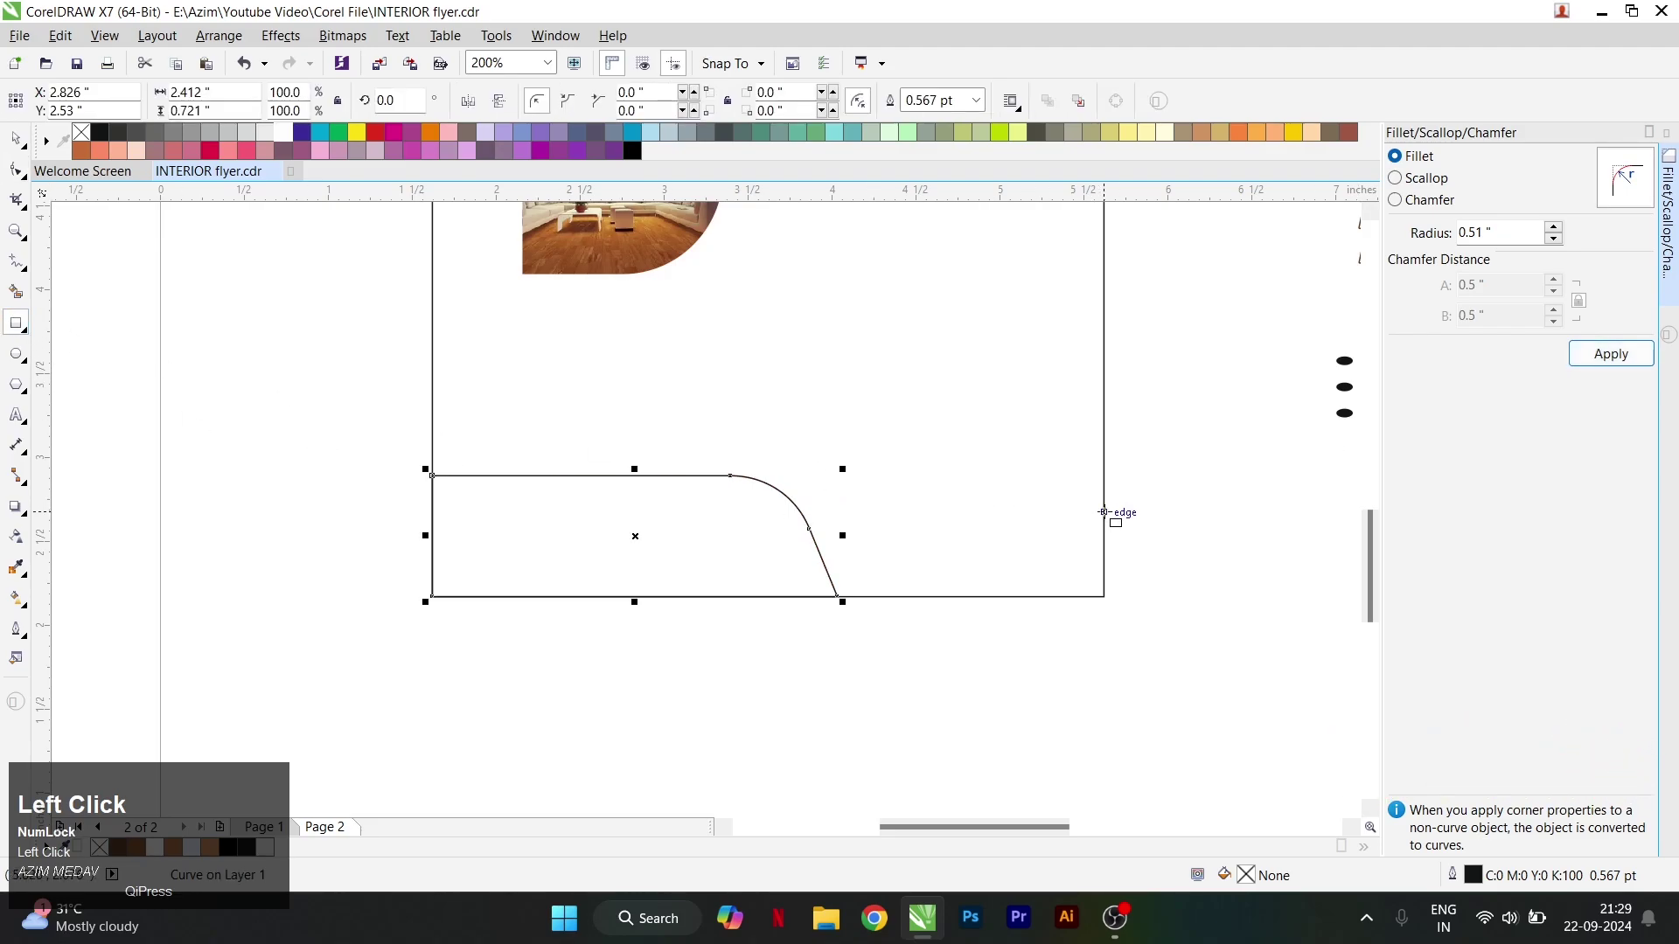
drag(1103, 513, 704, 576)
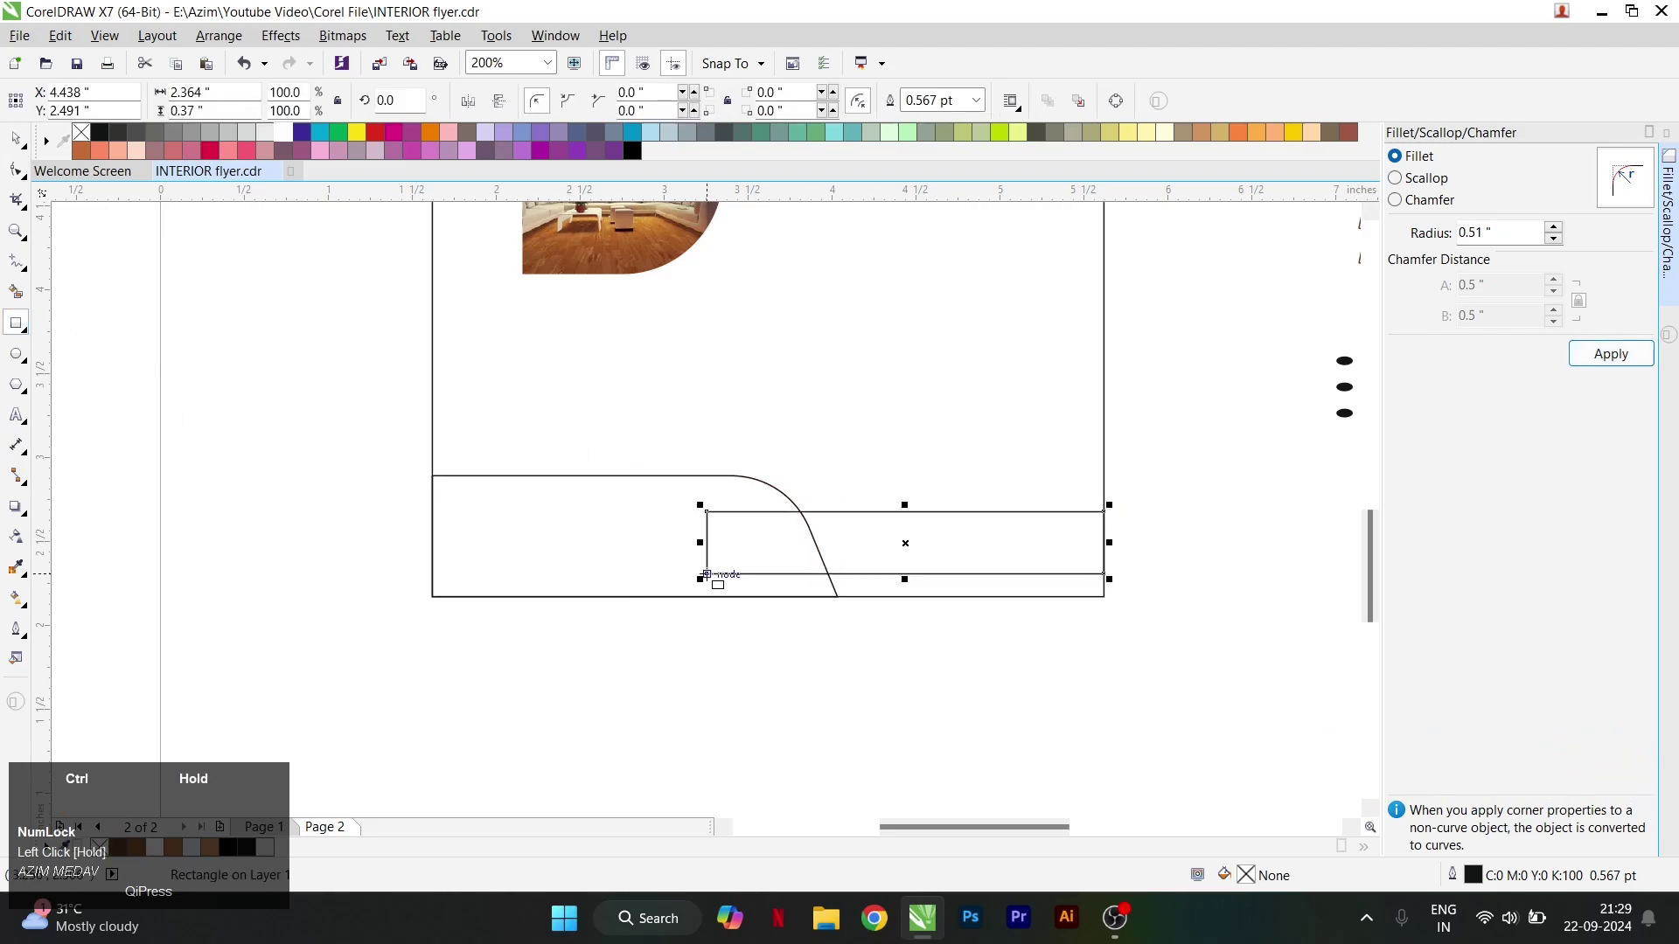
key(ctrl+space)
shift+click(750, 597)
key(e)
click(757, 626)
Fill the curved footer shape dark brown #624229 and the bar lighter brown #89552D, with the footer shape brought to the front.
click(663, 597)
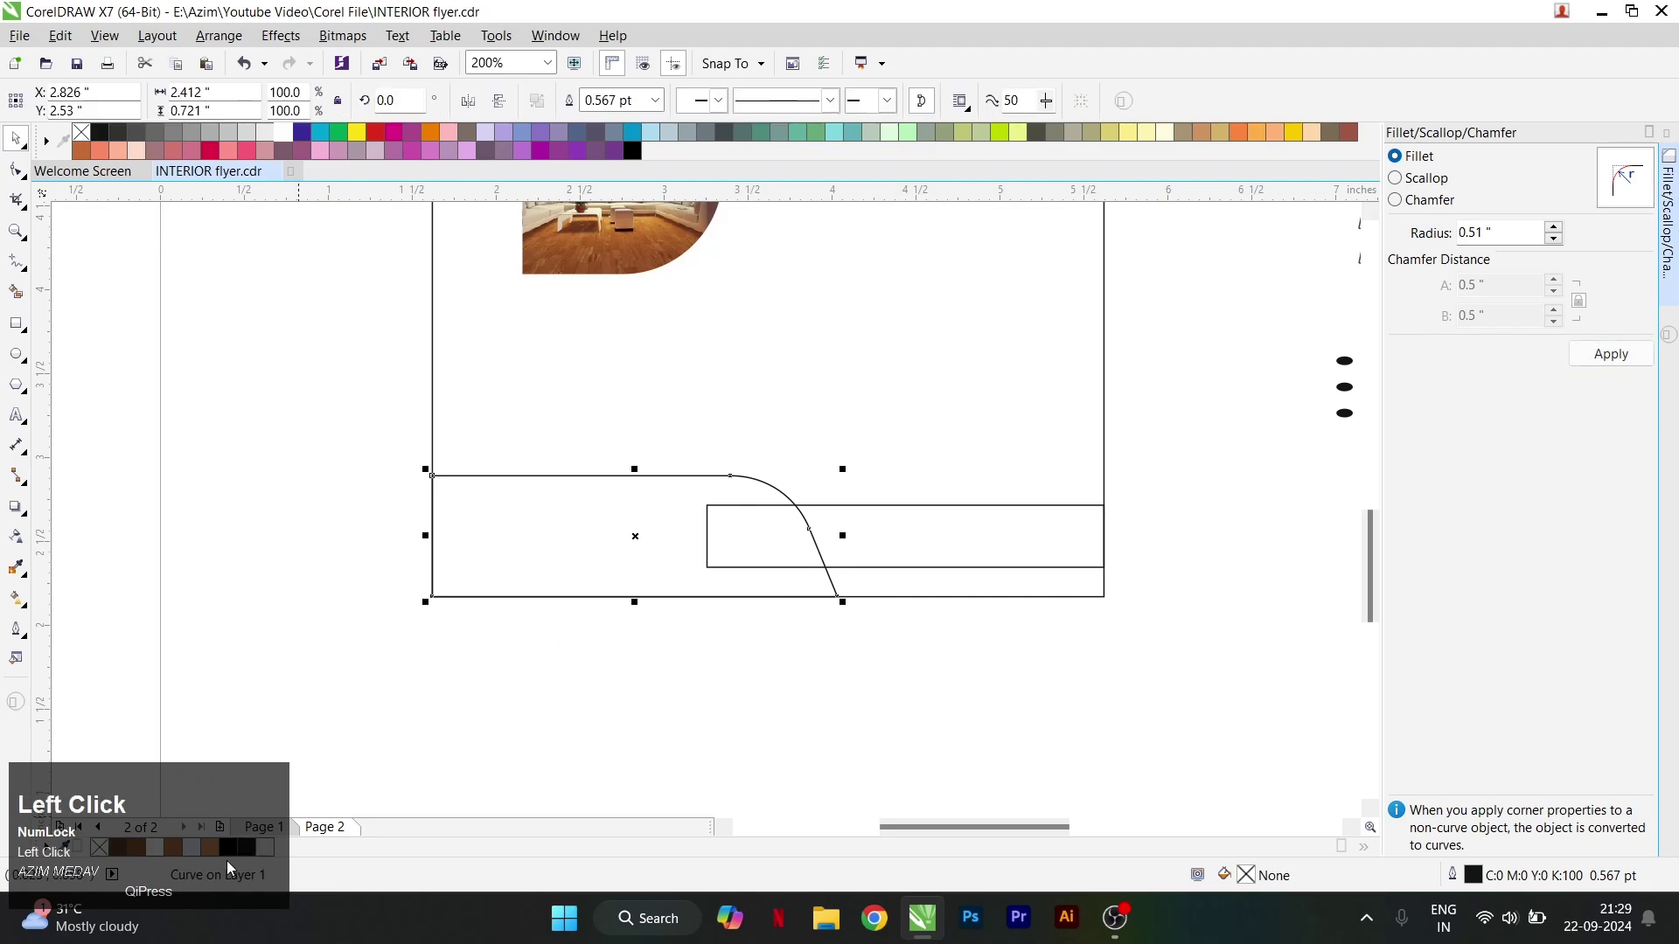
click(124, 850)
click(910, 535)
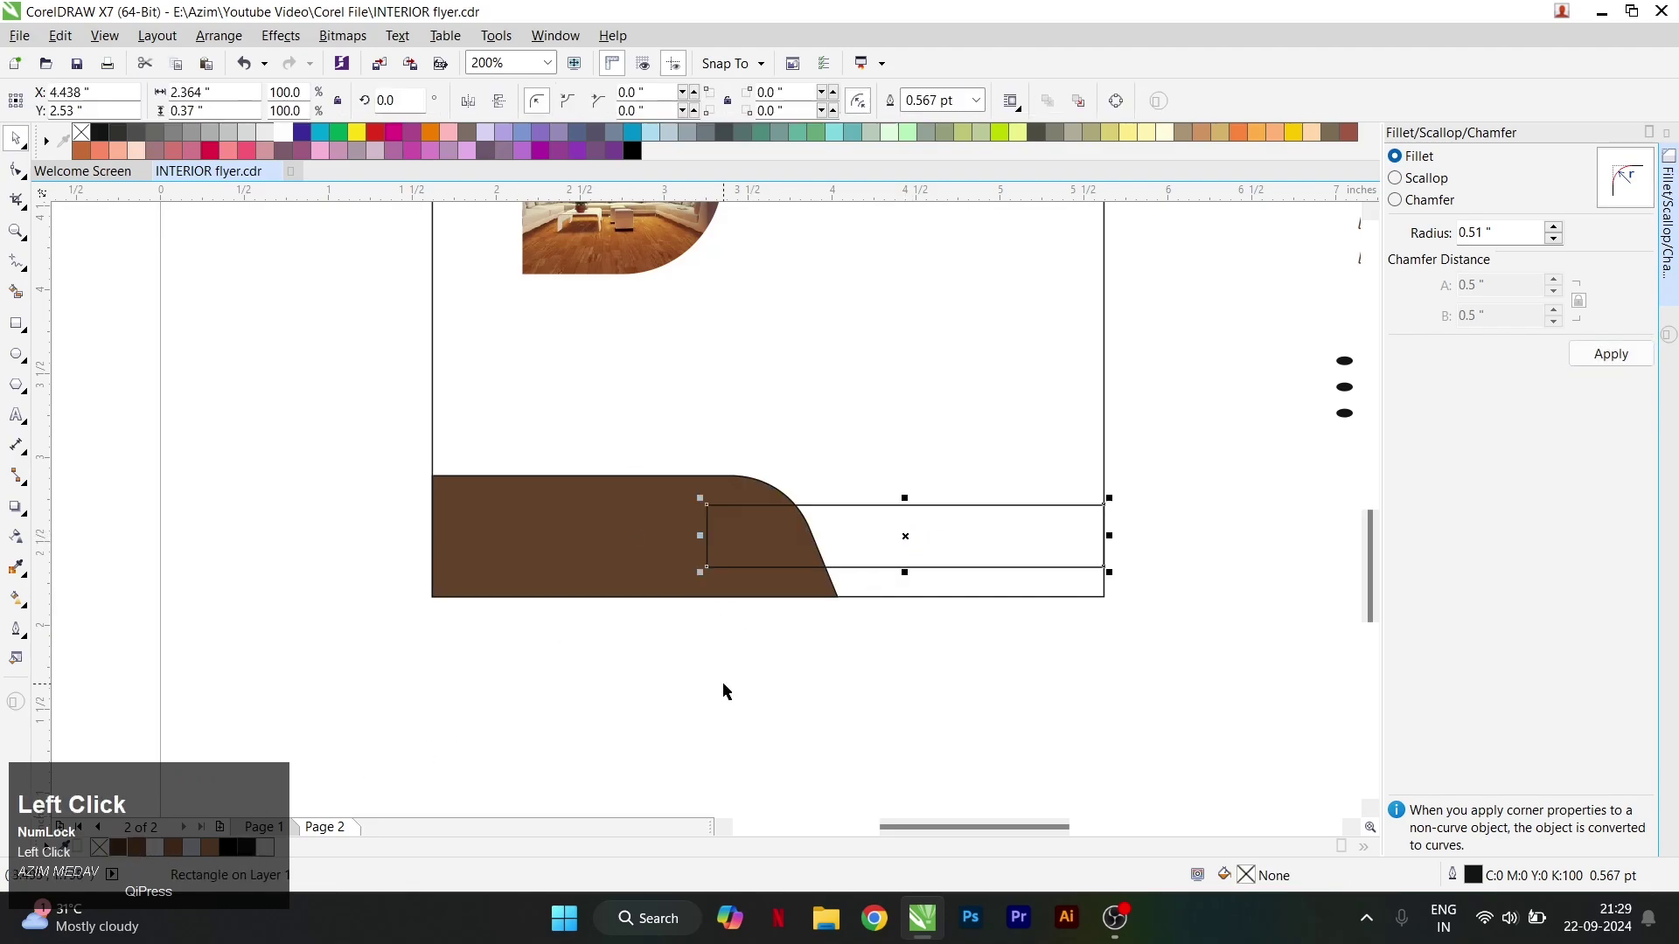
click(138, 848)
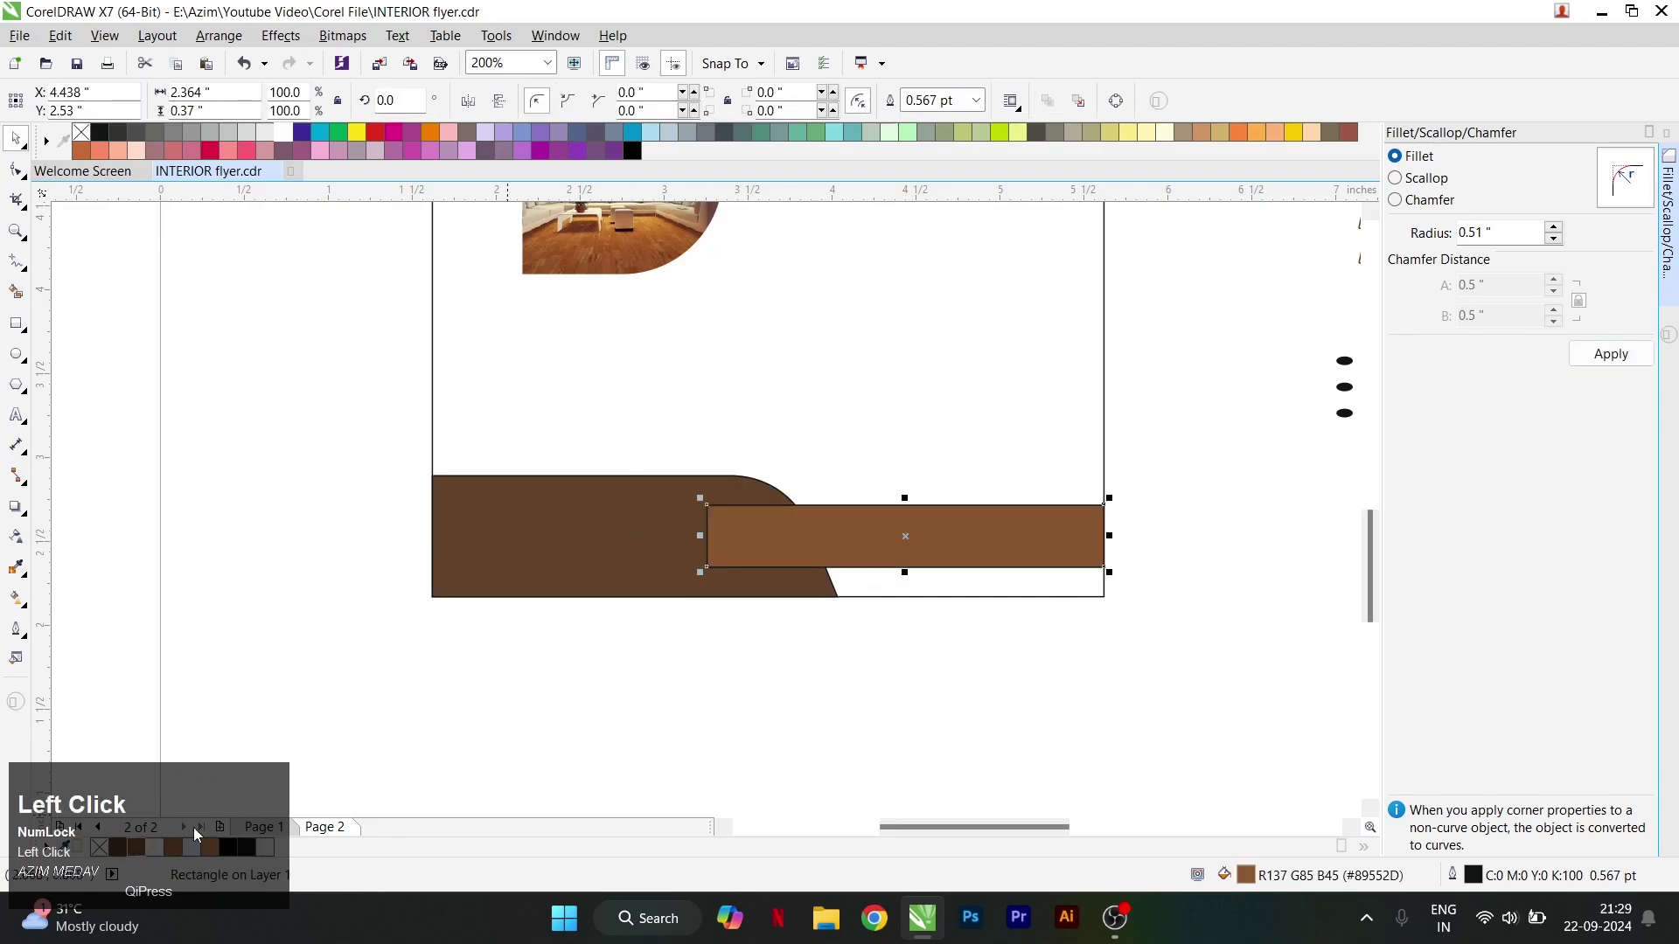
click(628, 512)
key(shift+Page_Up)
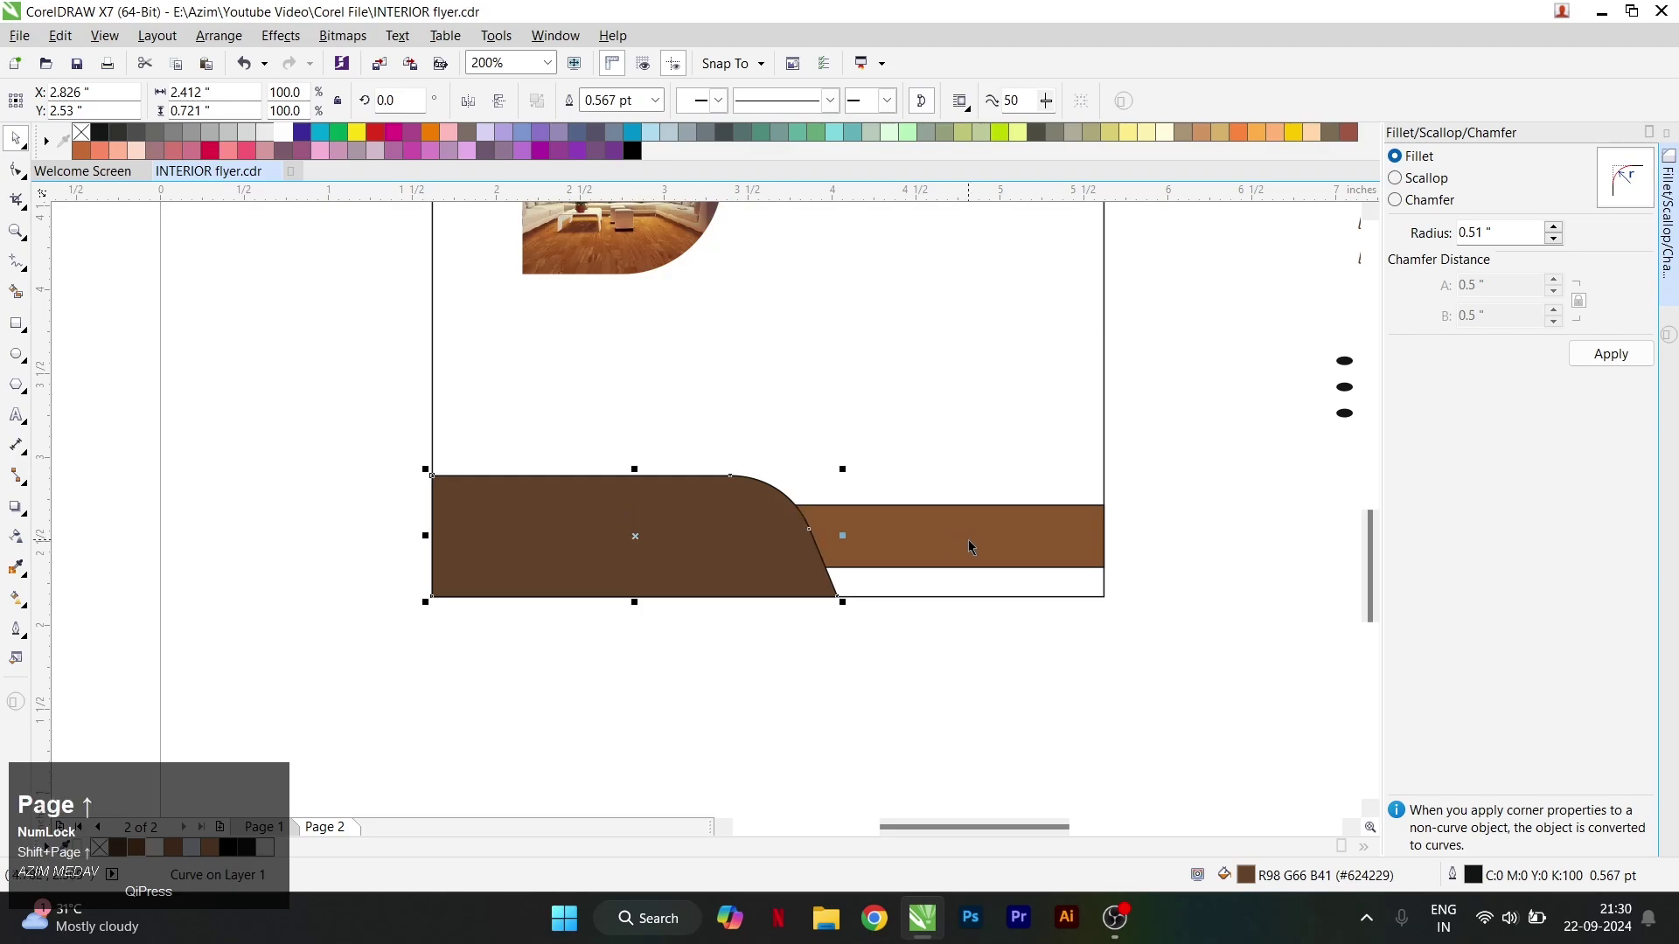
Move the lighter brown bar slightly down and remove the outlines of both footer shapes.
scroll(1015, 538, up, 1)
drag(987, 552, 986, 567)
scroll(921, 563, down, 1)
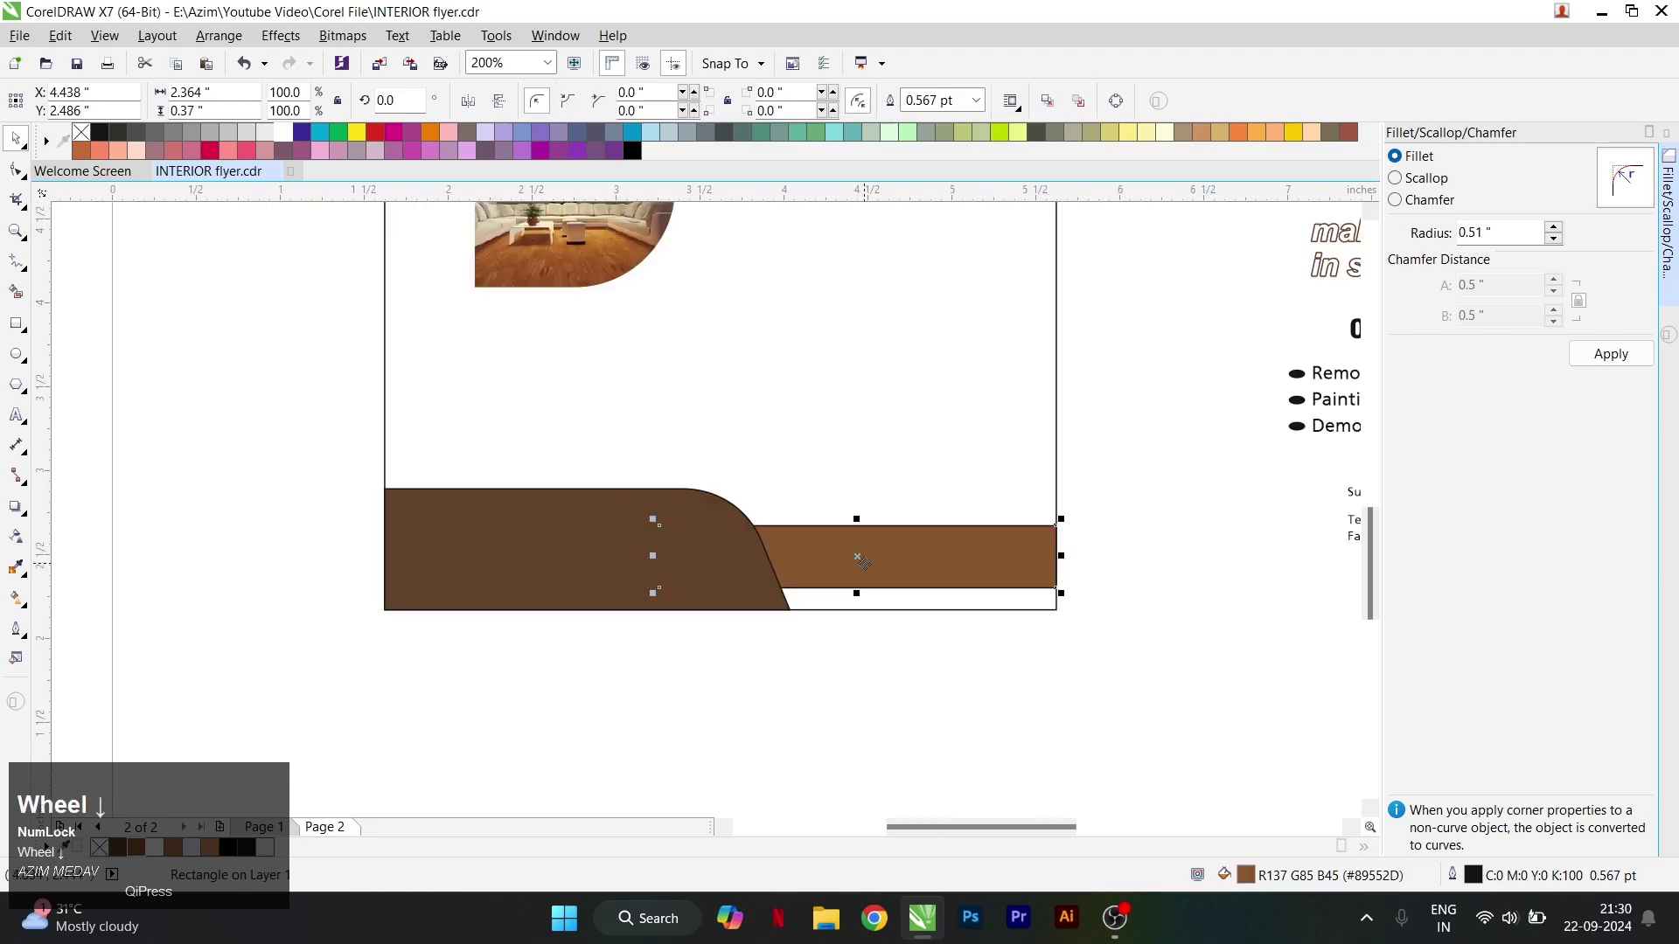
shift+click(595, 543)
right_click(81, 132)
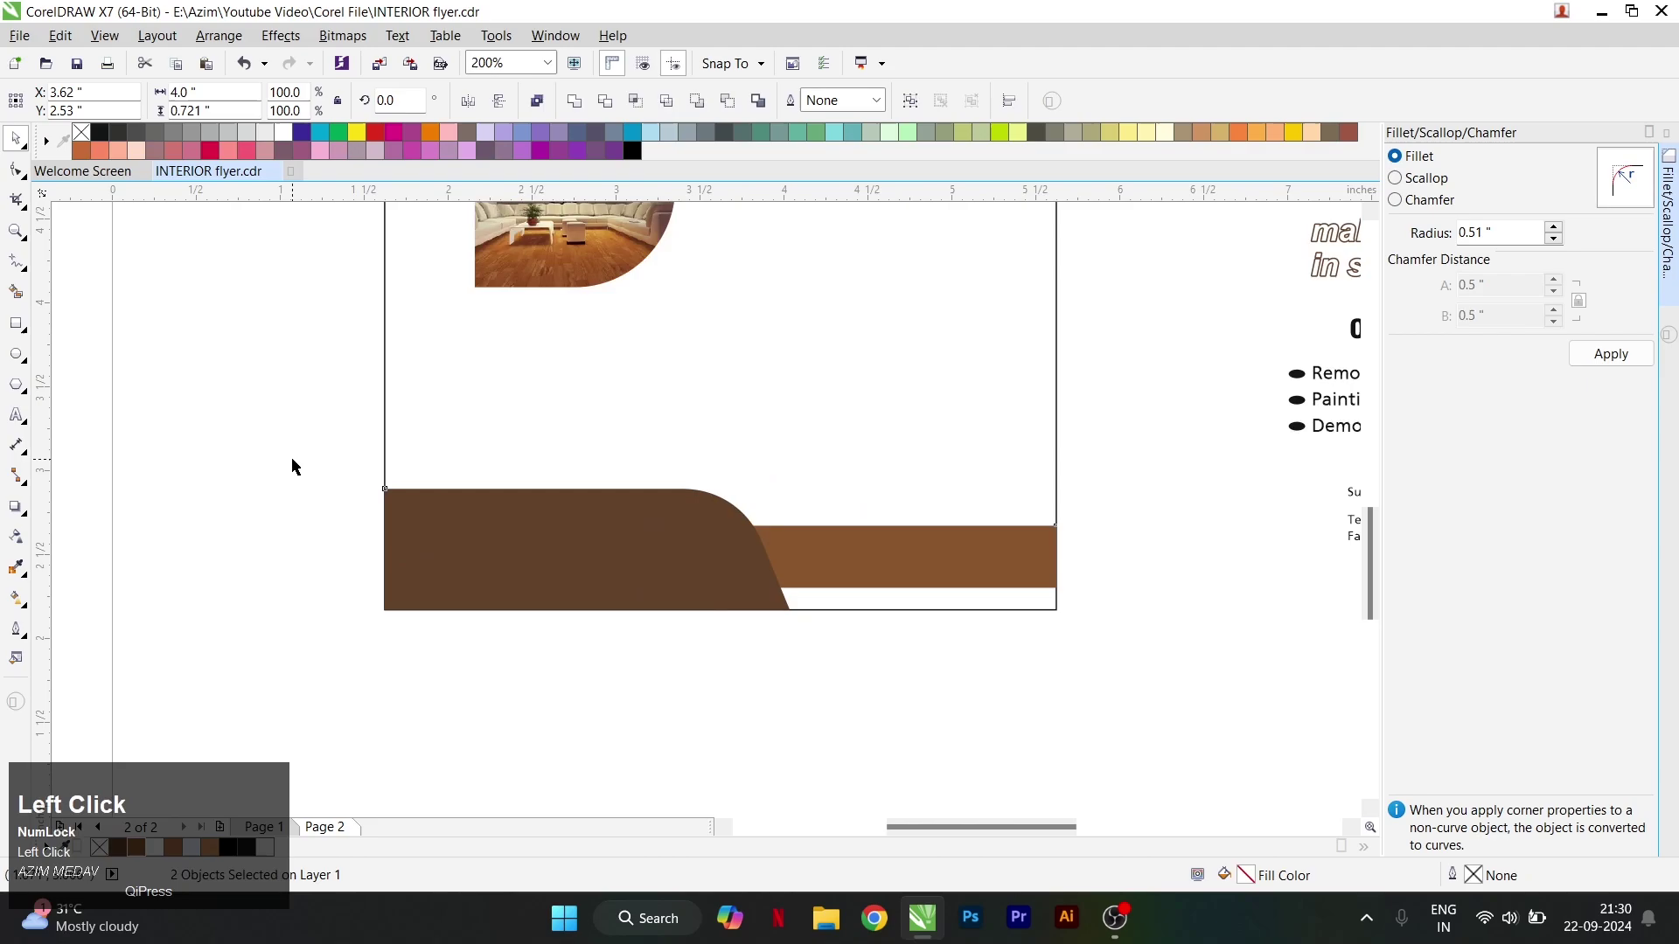
click(292, 464)
Fill the flyer's background rectangle with light blue #E7F0F9.
scroll(884, 546, down, 2)
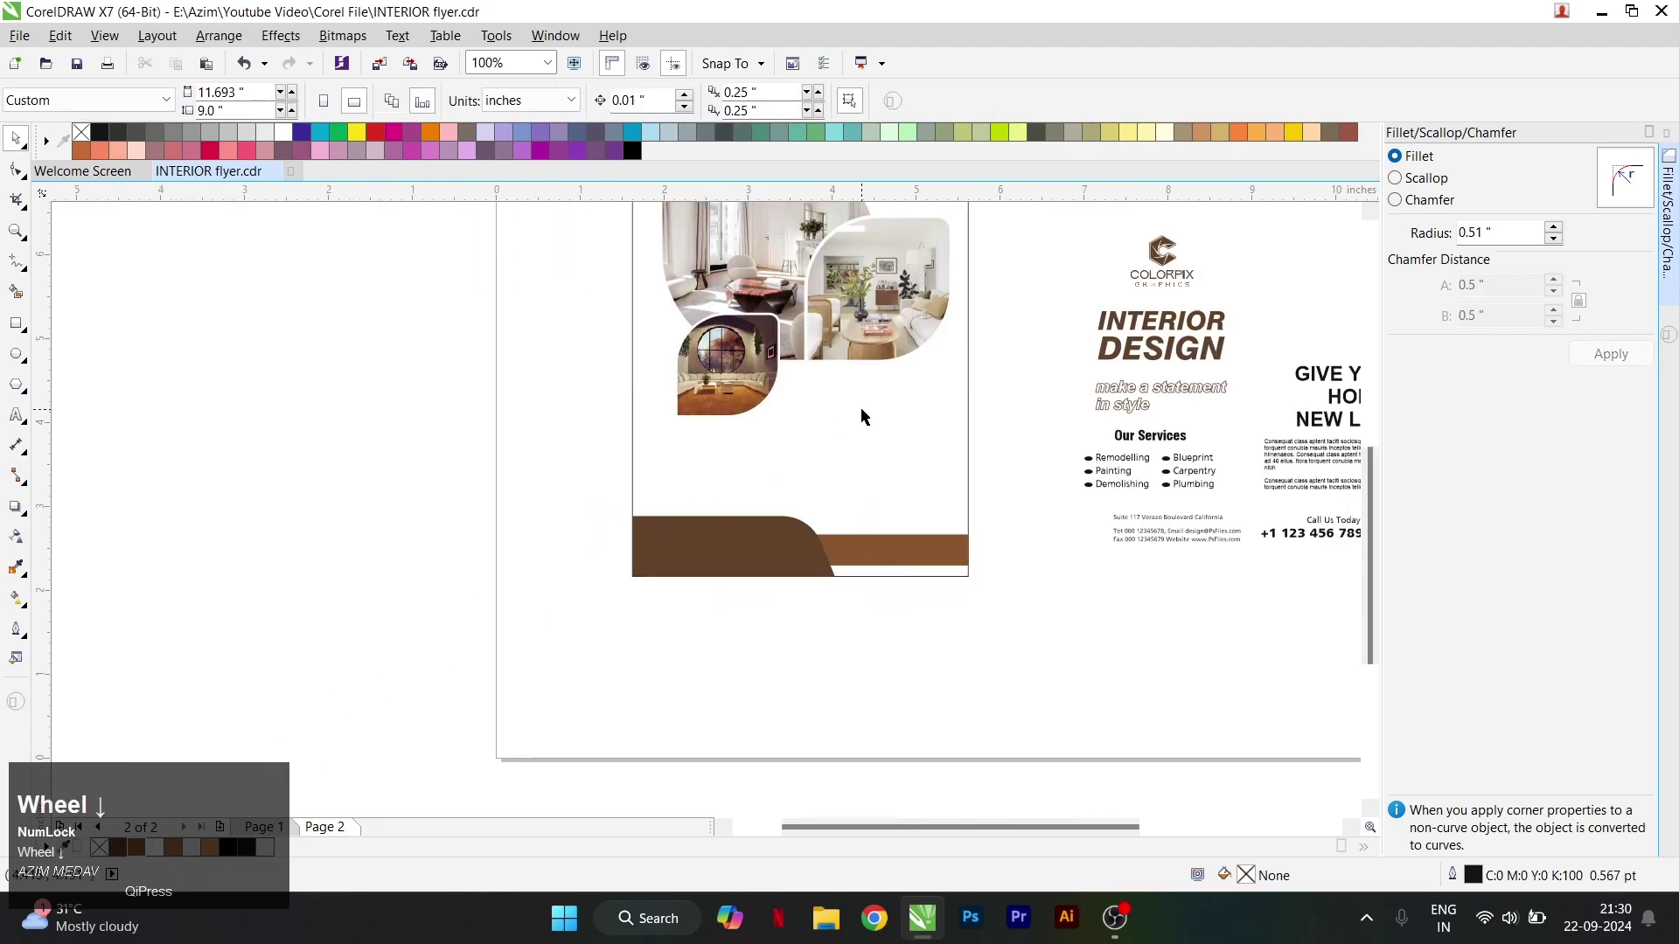
click(799, 487)
click(21, 598)
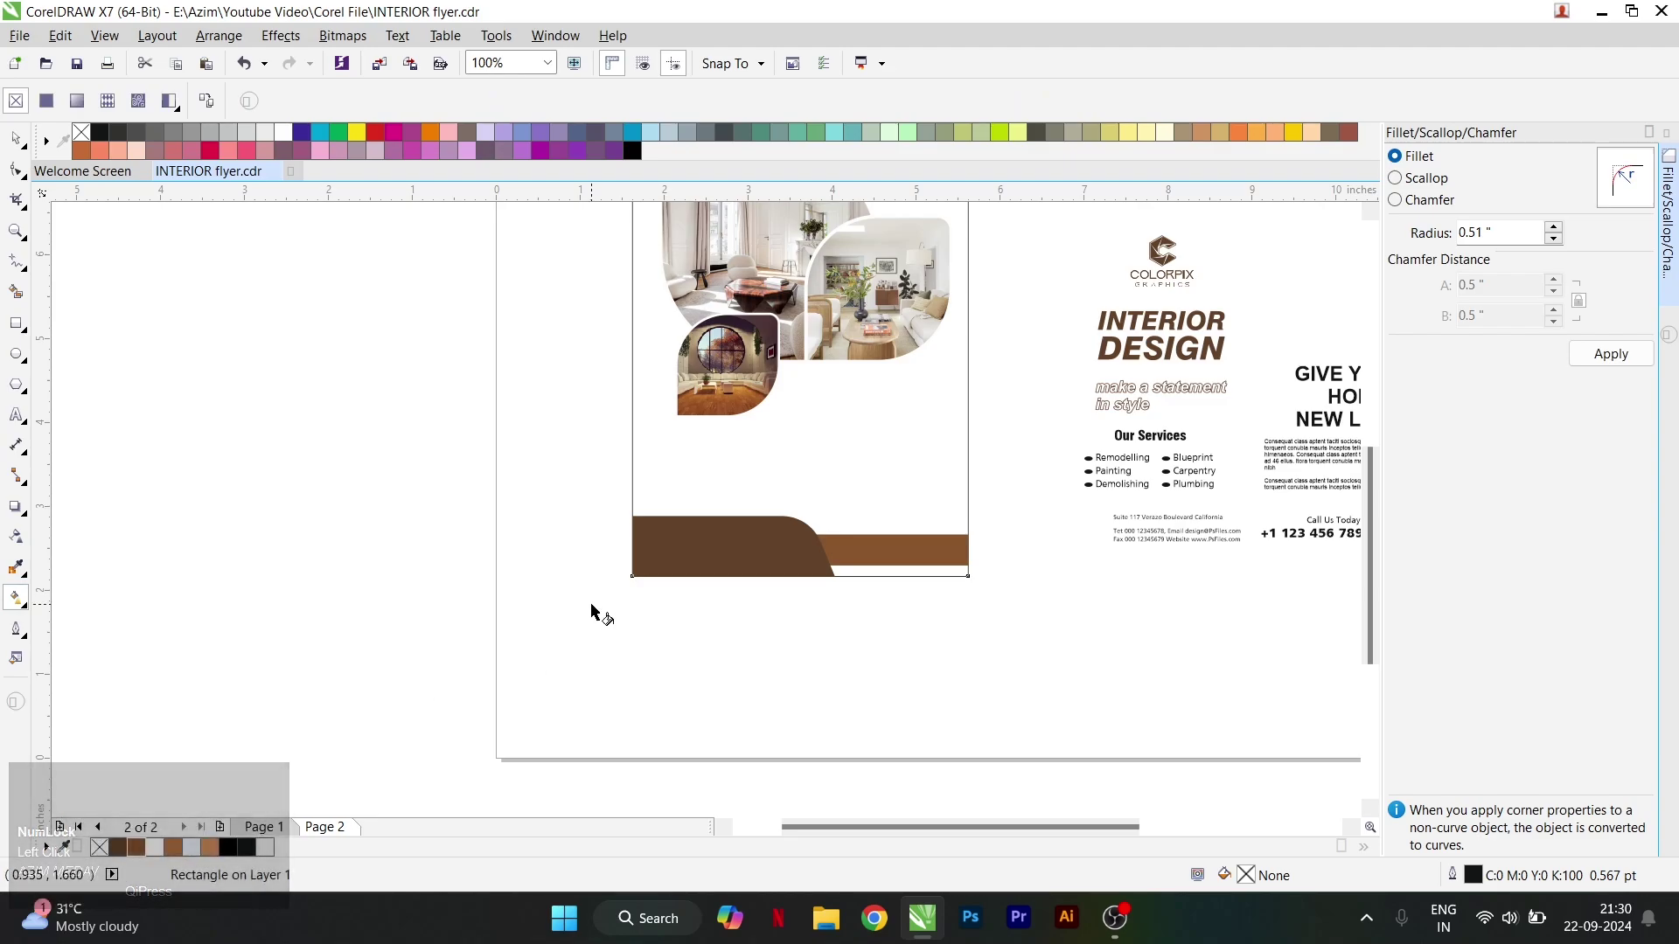
key(space)
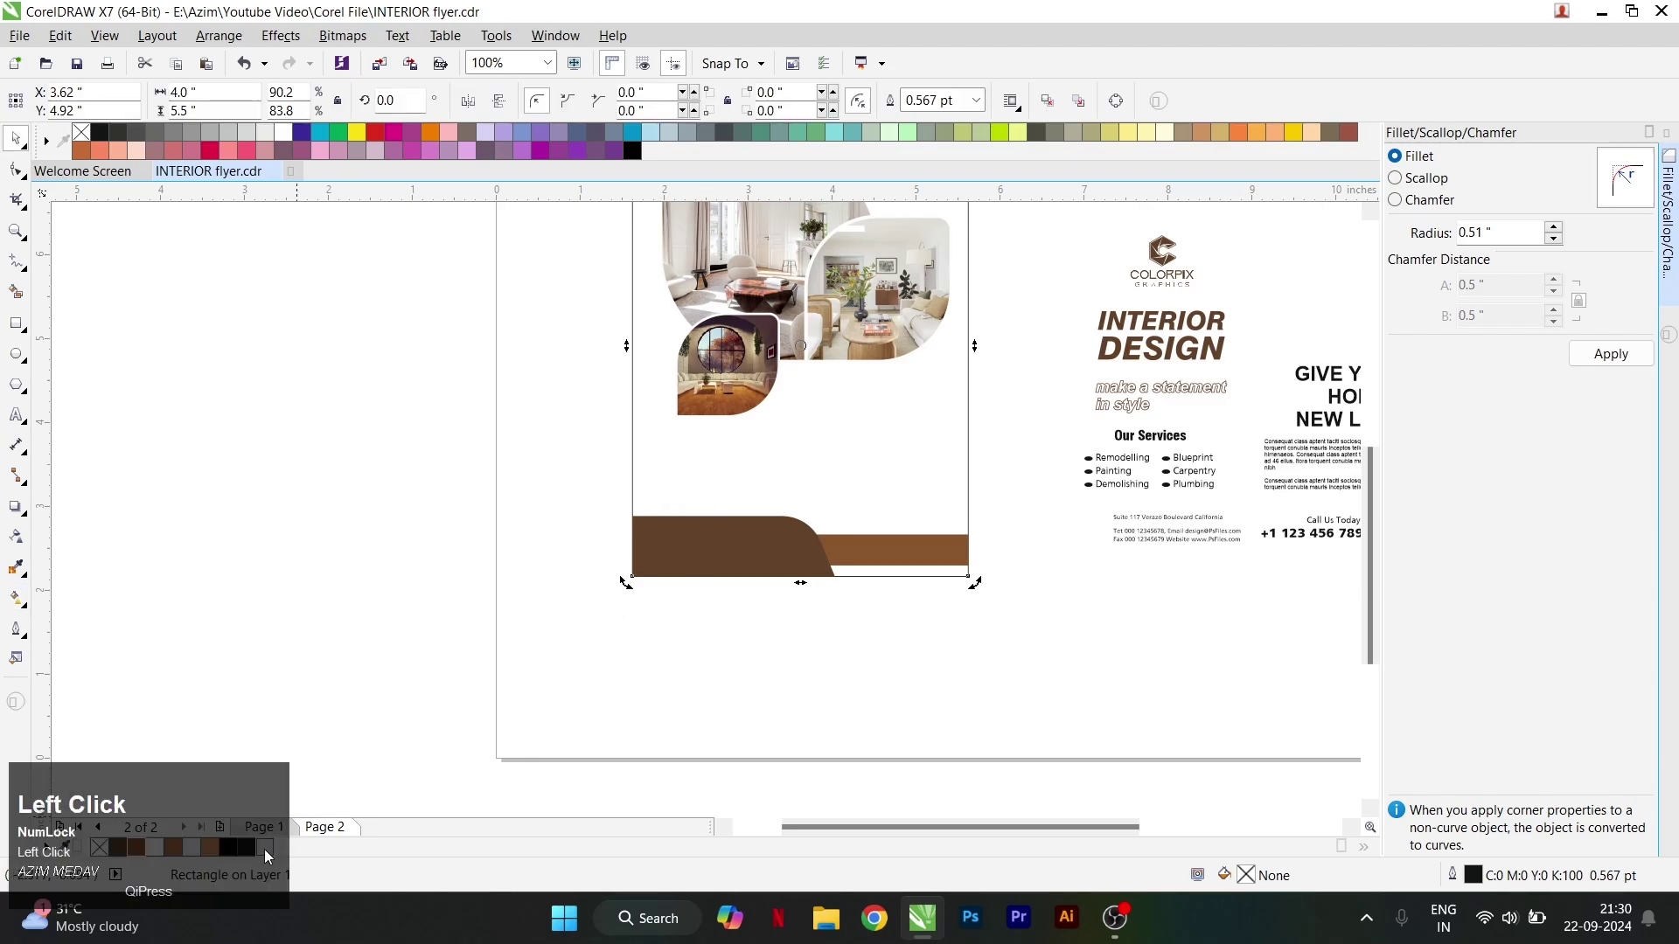
click(267, 856)
scroll(551, 626, up, 2)
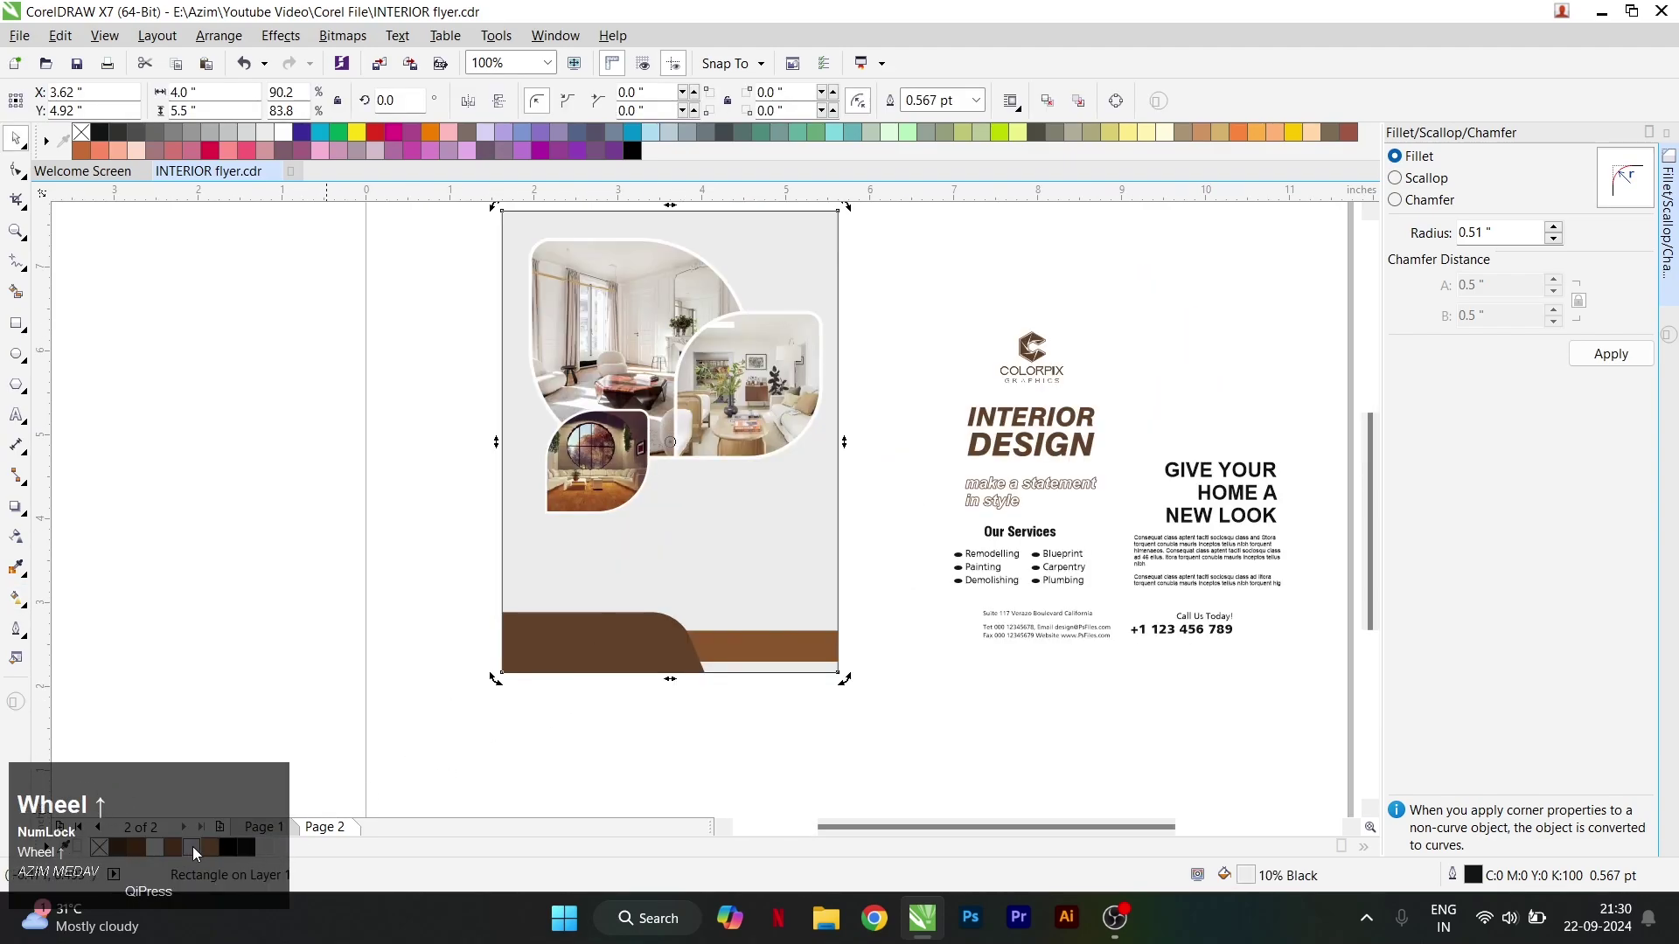
click(192, 850)
Apply a diagonal linear fountain fill to the background, from light blue at the lower left to white at the upper right, and adjust its ends.
click(16, 602)
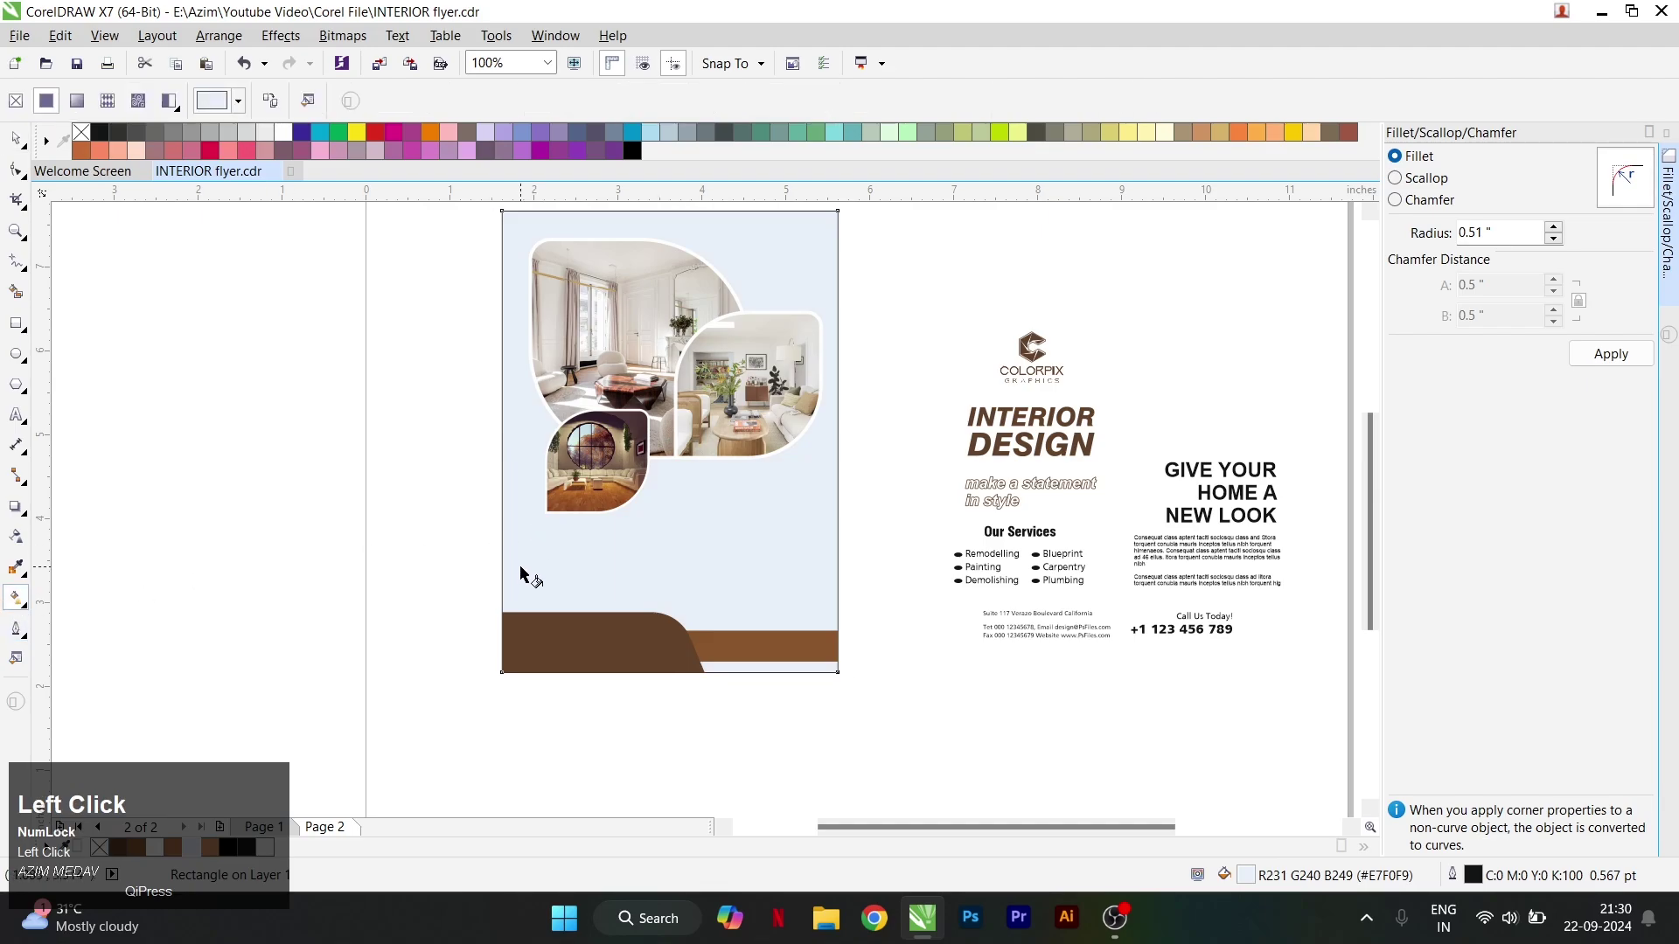
drag(711, 348, 765, 261)
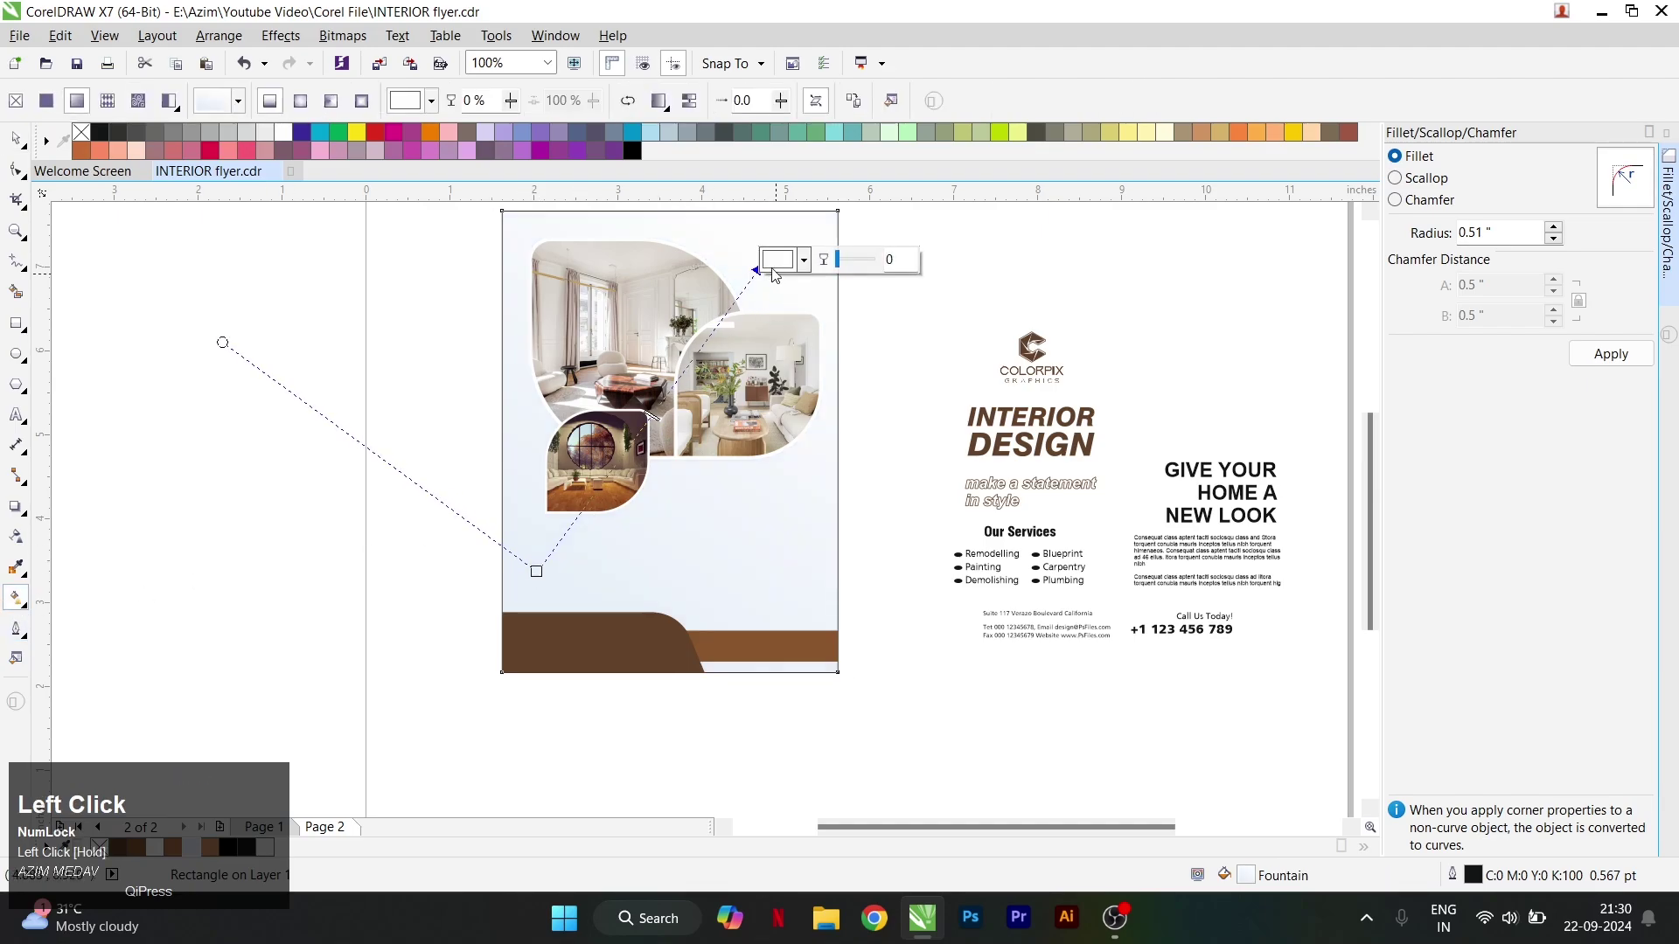
scroll(748, 370, down, 1)
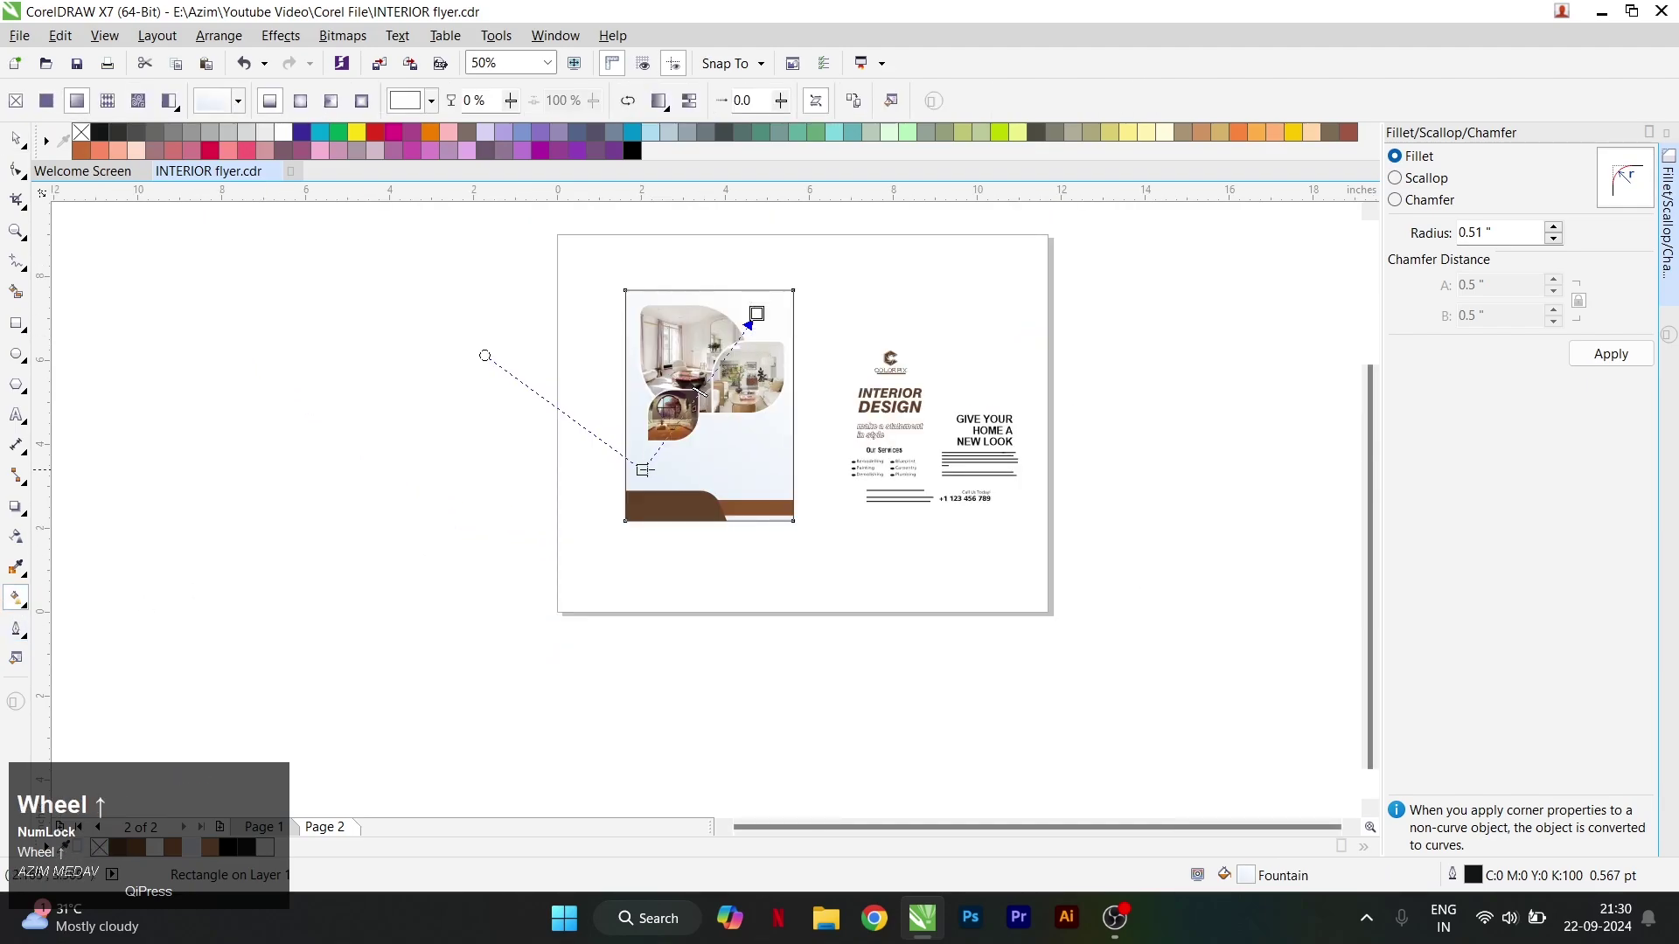
drag(643, 469, 668, 471)
scroll(753, 319, up, 1)
drag(757, 316, 768, 339)
key(space)
click(1000, 286)
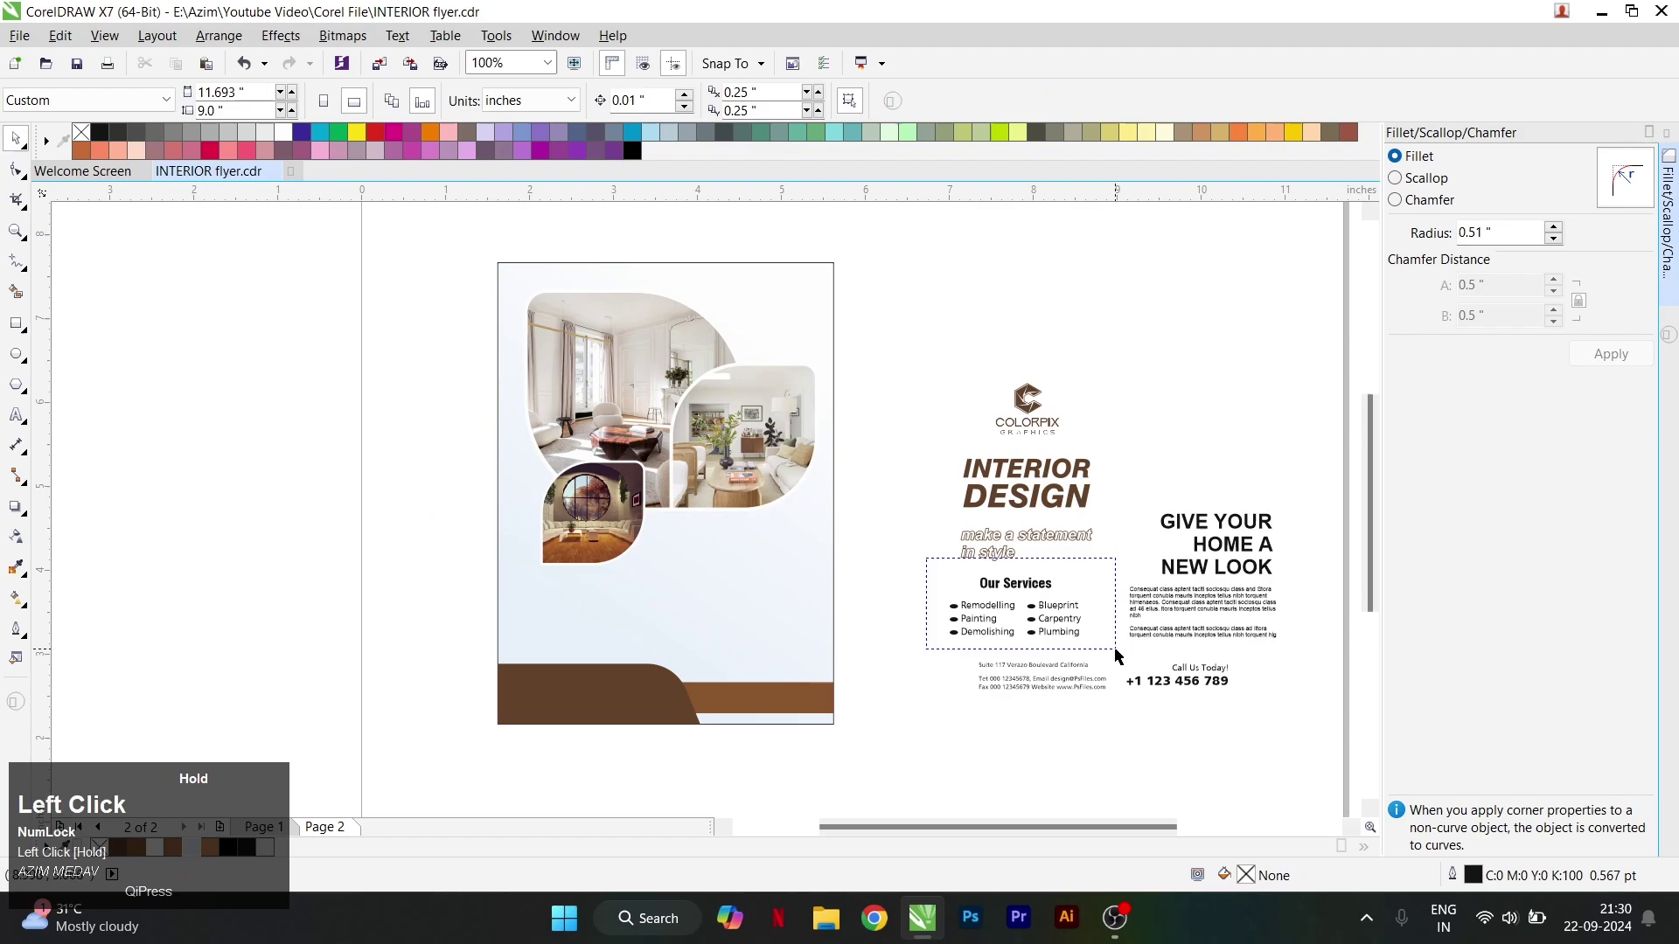
Move the Our Services block below the small photo, colour it dark brown #624229 and bring it to the front.
drag(1117, 656, 1116, 654)
drag(1034, 585, 605, 592)
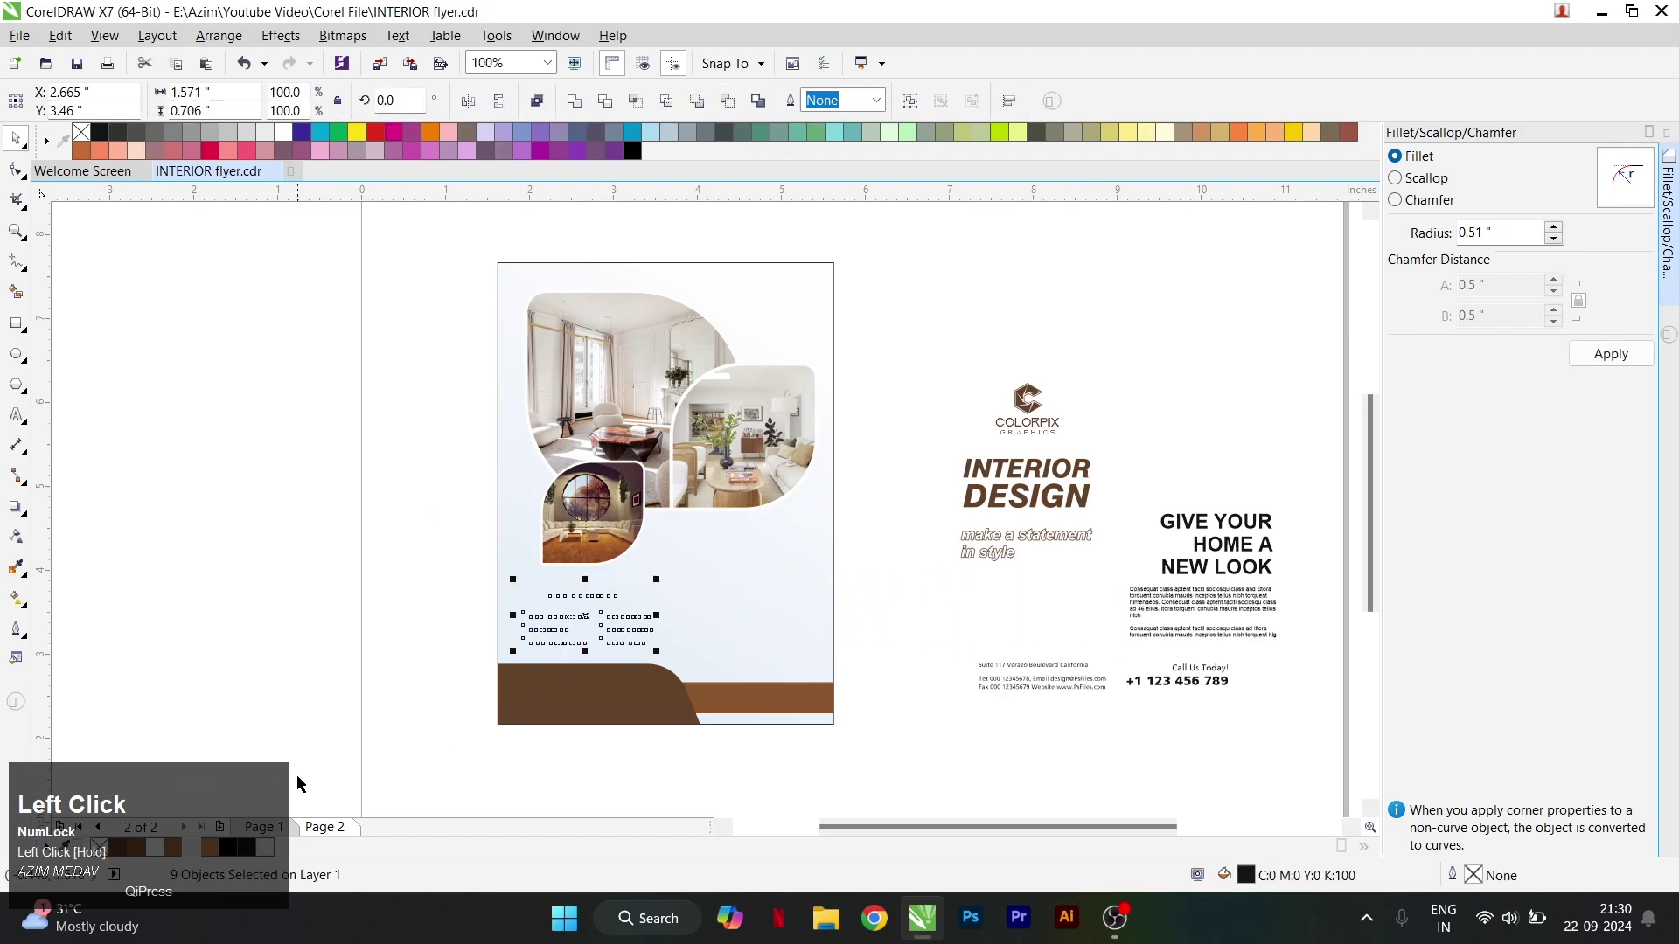
click(121, 852)
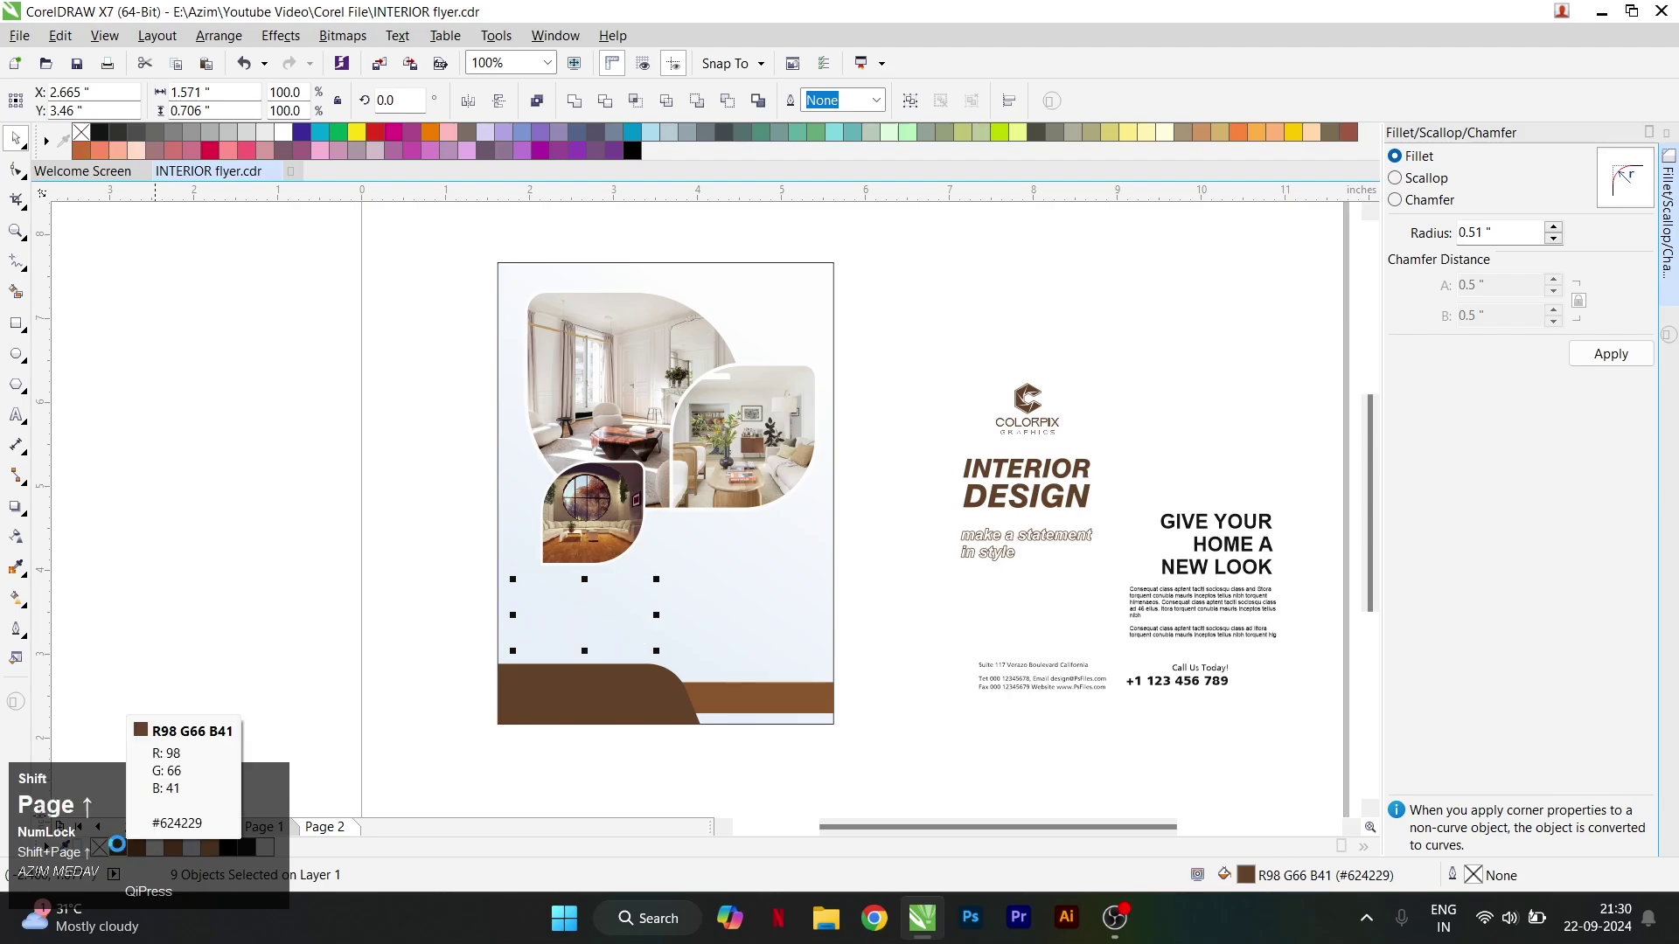
key(shift+Page_Up)
click(1087, 563)
Move the GIVE YOUR HOME A NEW LOOK heading and its paragraph beside the services list, bring them to the front and colour them dark brown.
click(1217, 531)
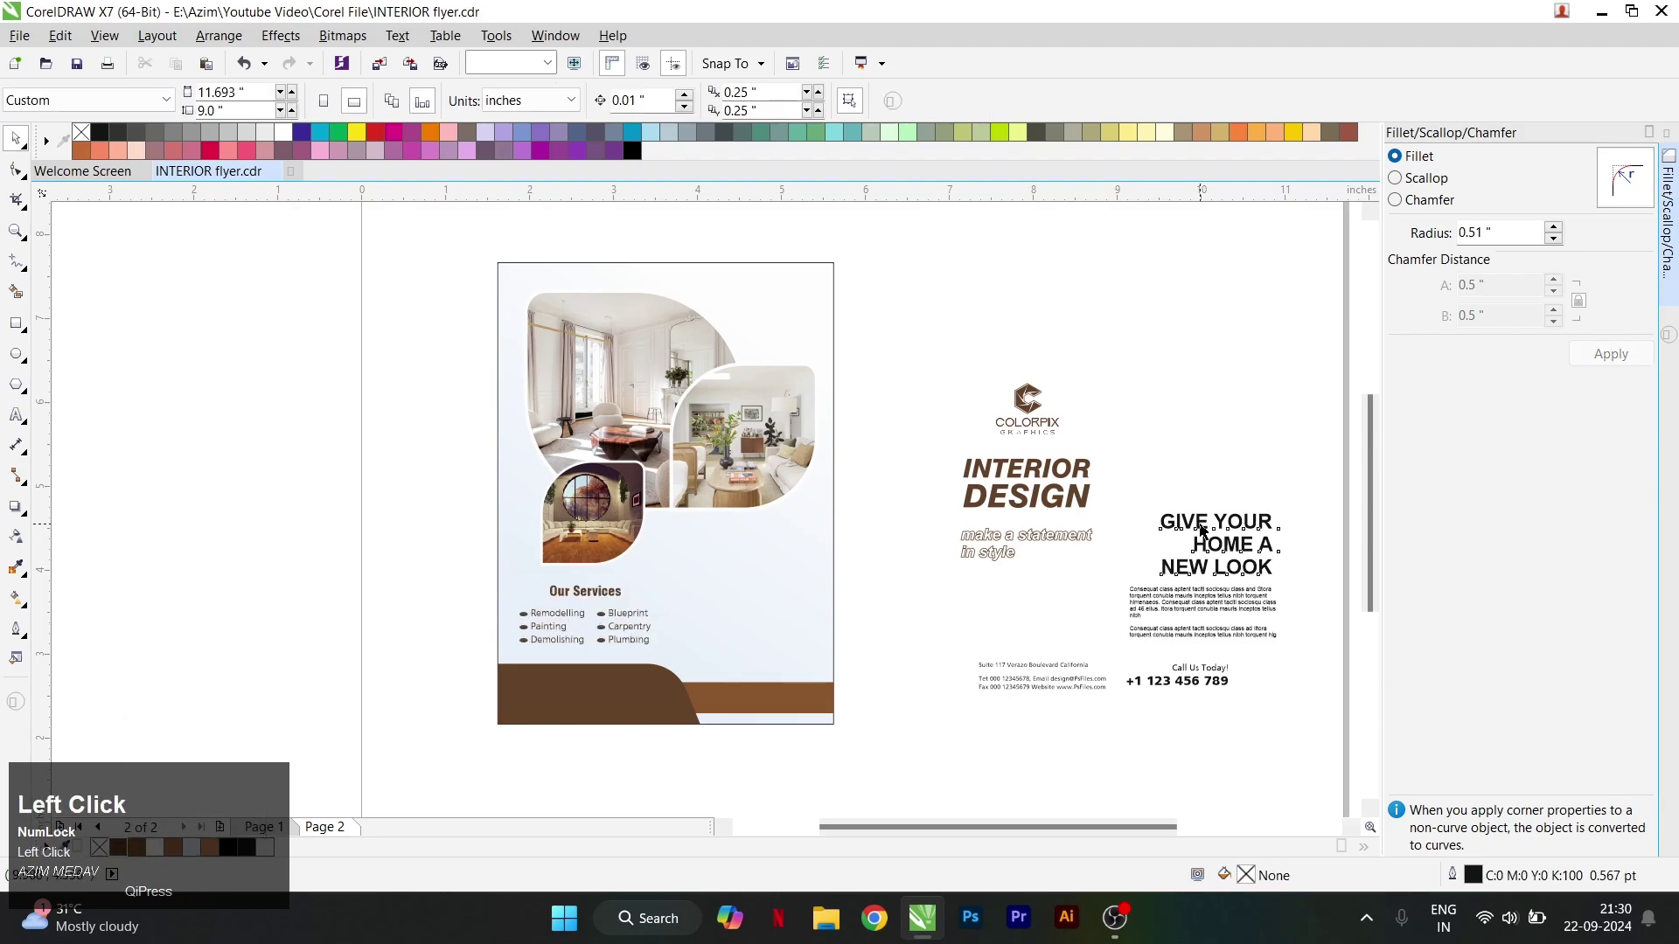
drag(1319, 491, 1109, 666)
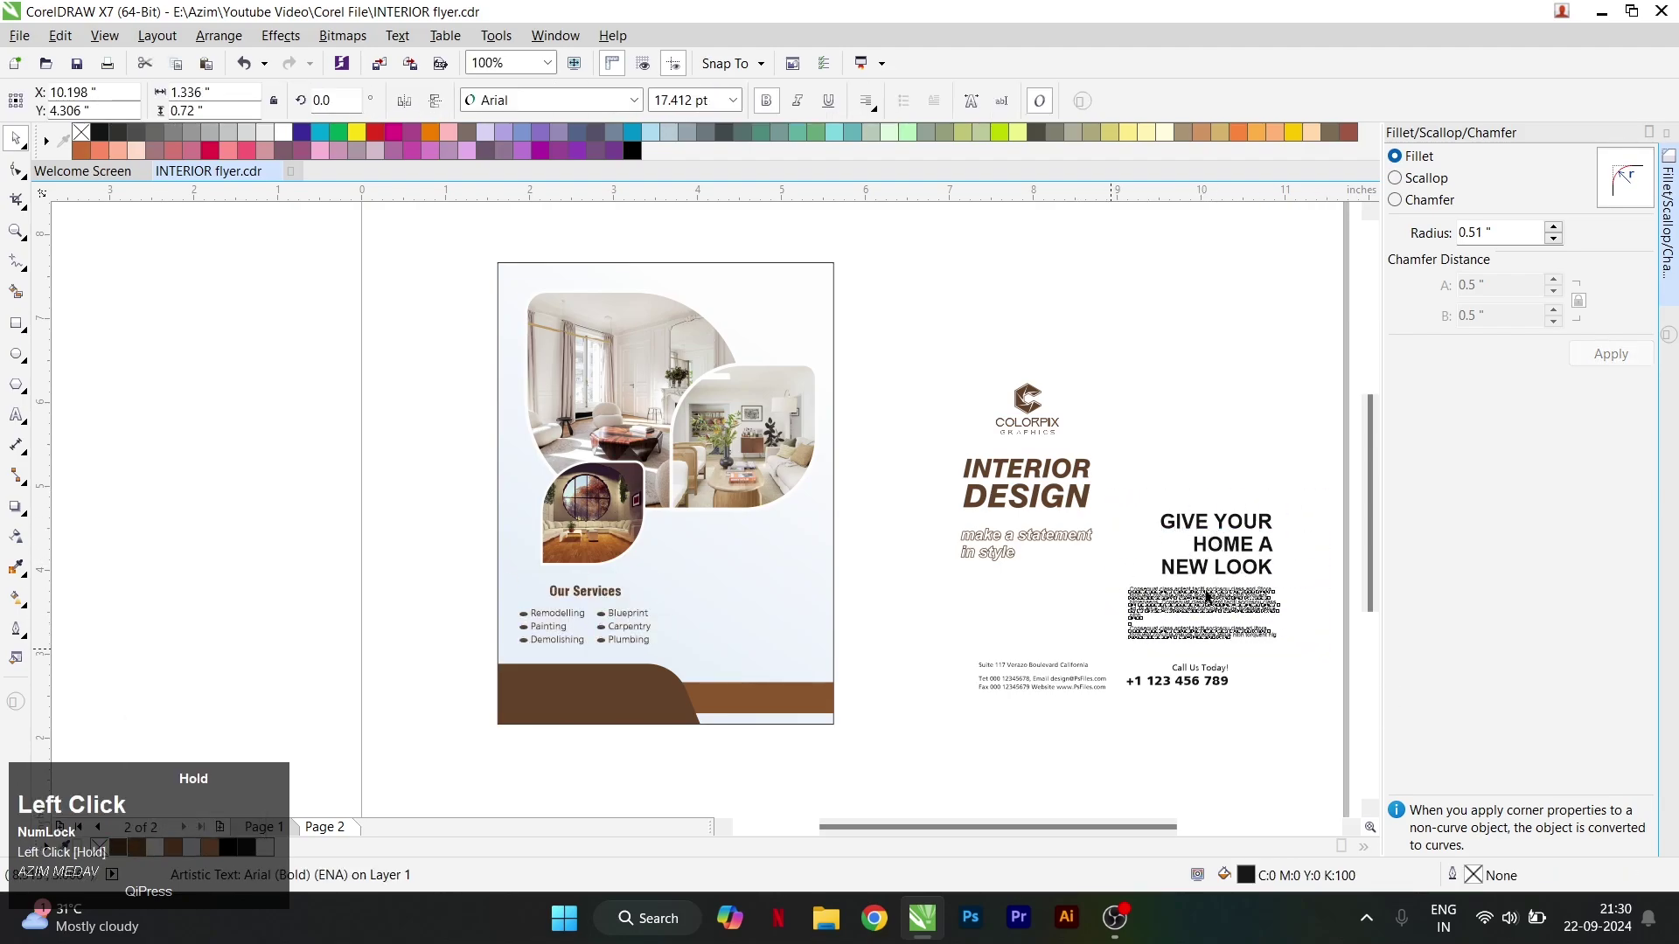
drag(1205, 547, 756, 569)
scroll(761, 573, up, 2)
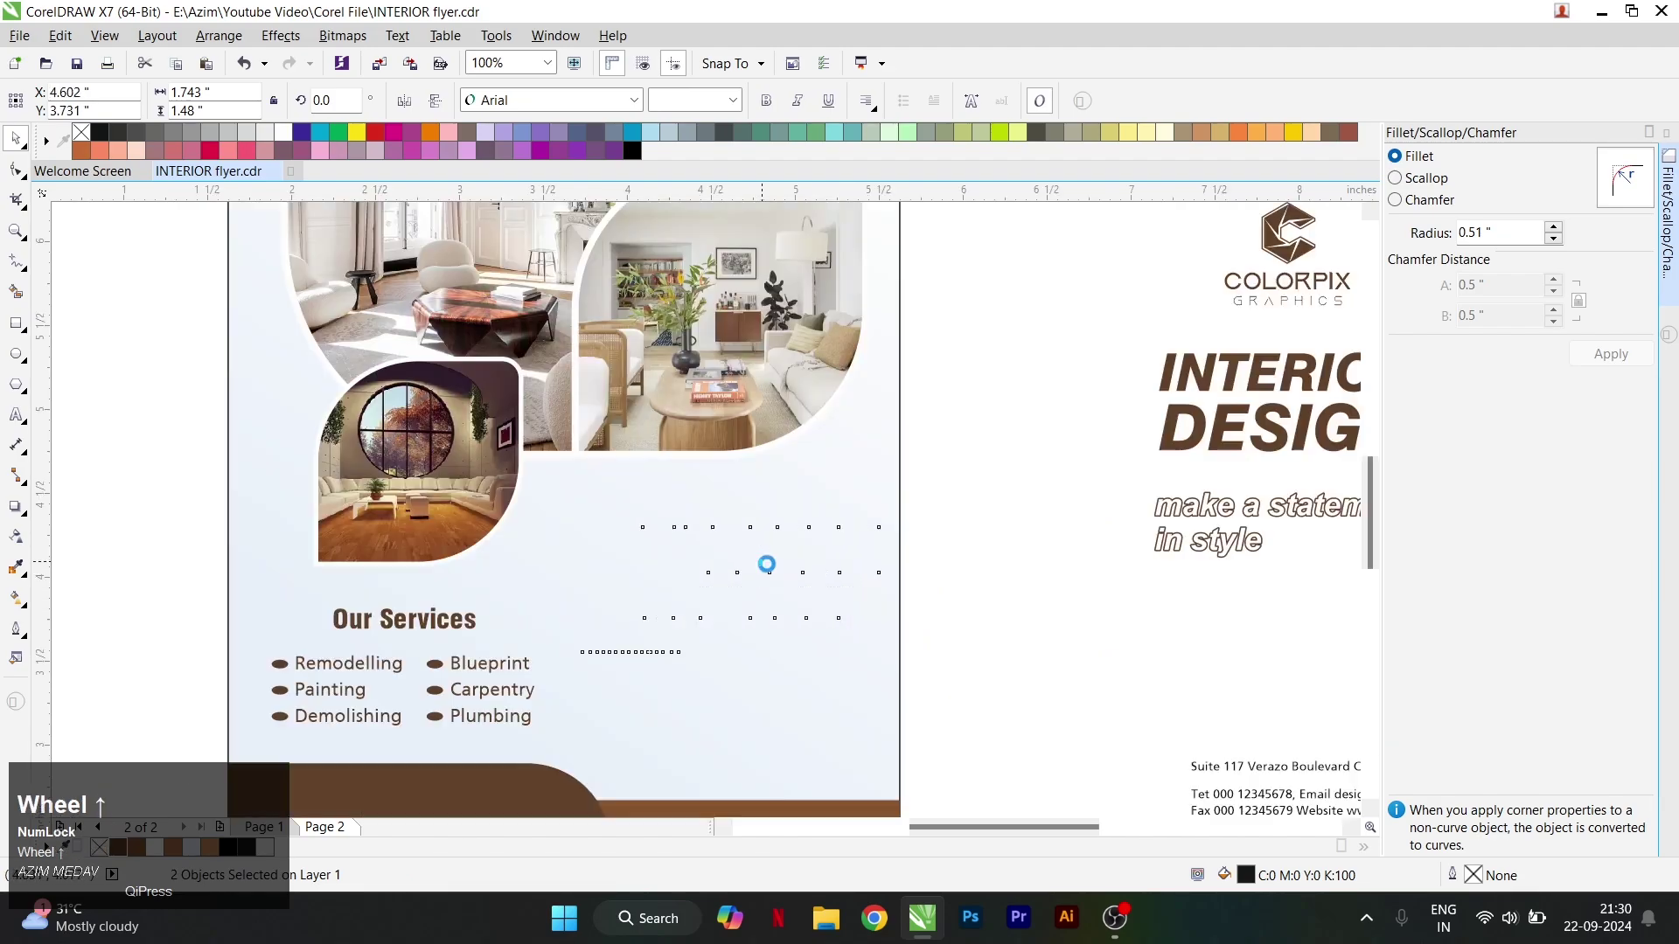
key(shift+Page_Up)
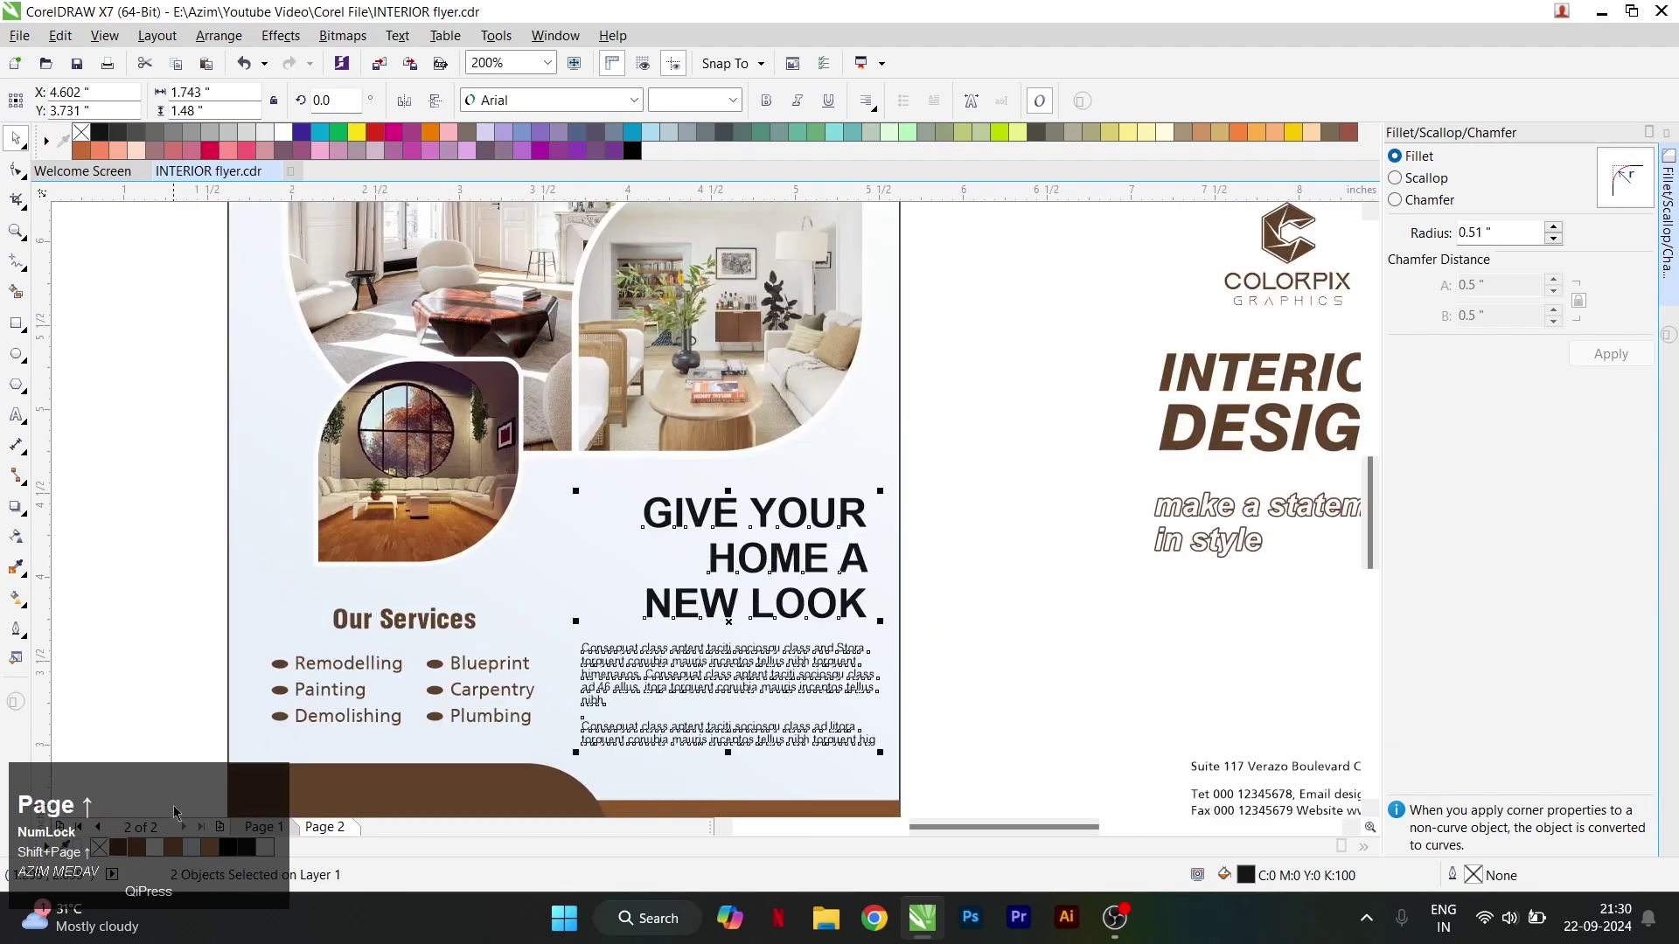
click(951, 479)
scroll(948, 325, down, 2)
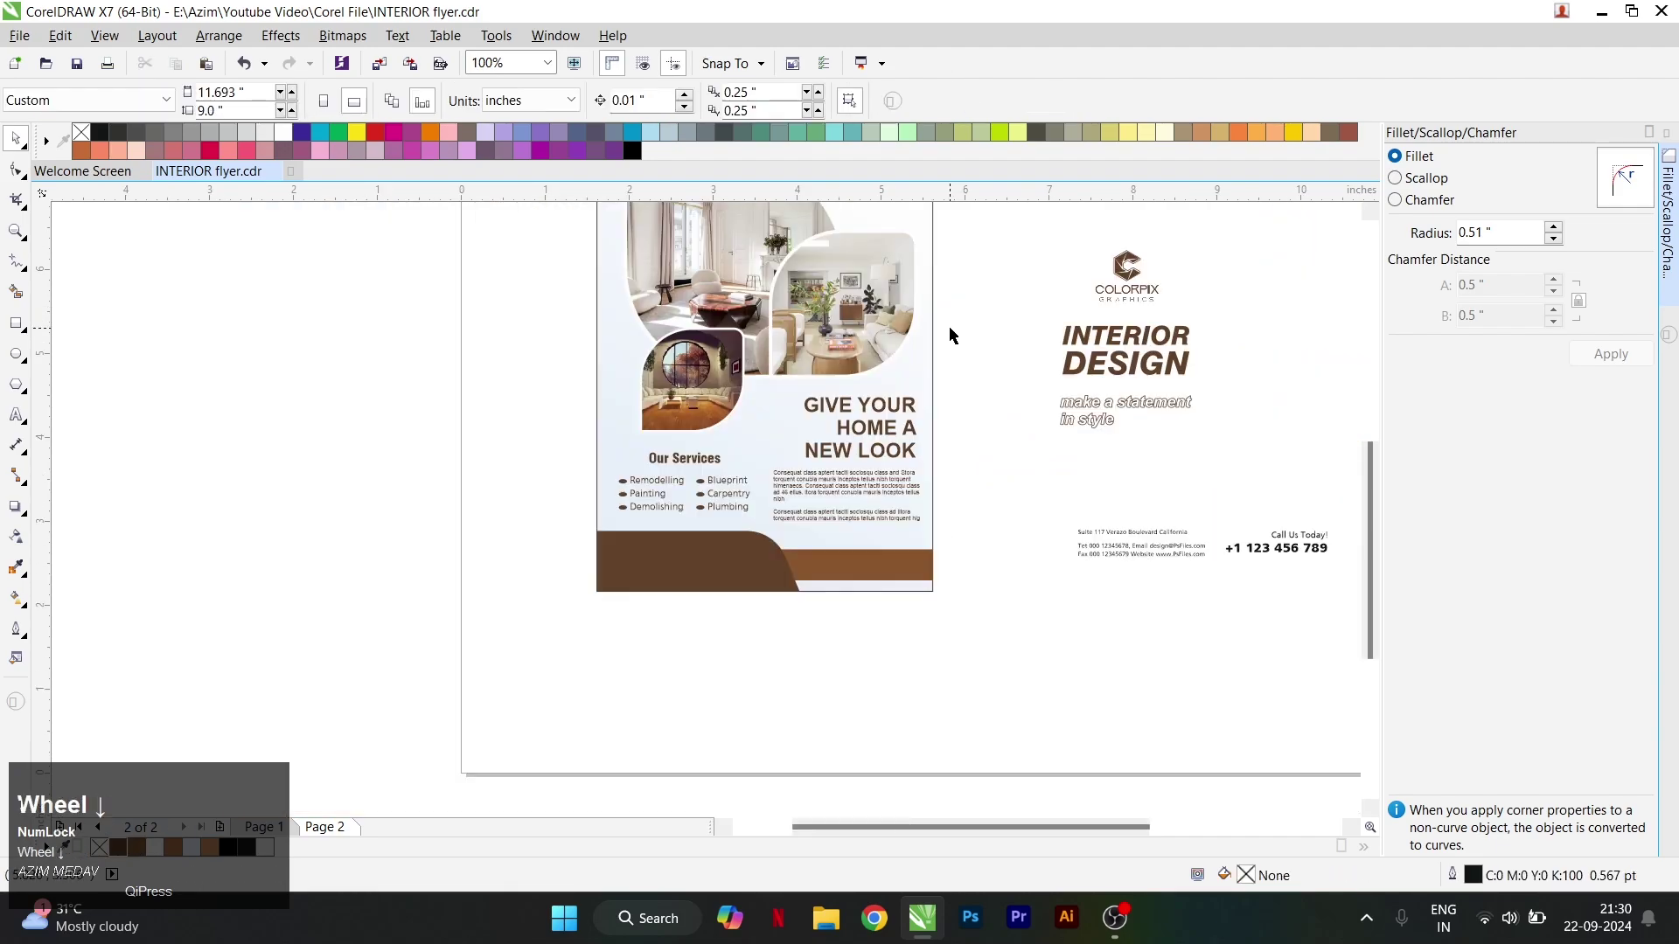
Move the GIVE YOUR HOME A NEW LOOK heading slightly up, away from the paragraph.
scroll(901, 455, up, 2)
drag(1032, 311, 640, 494)
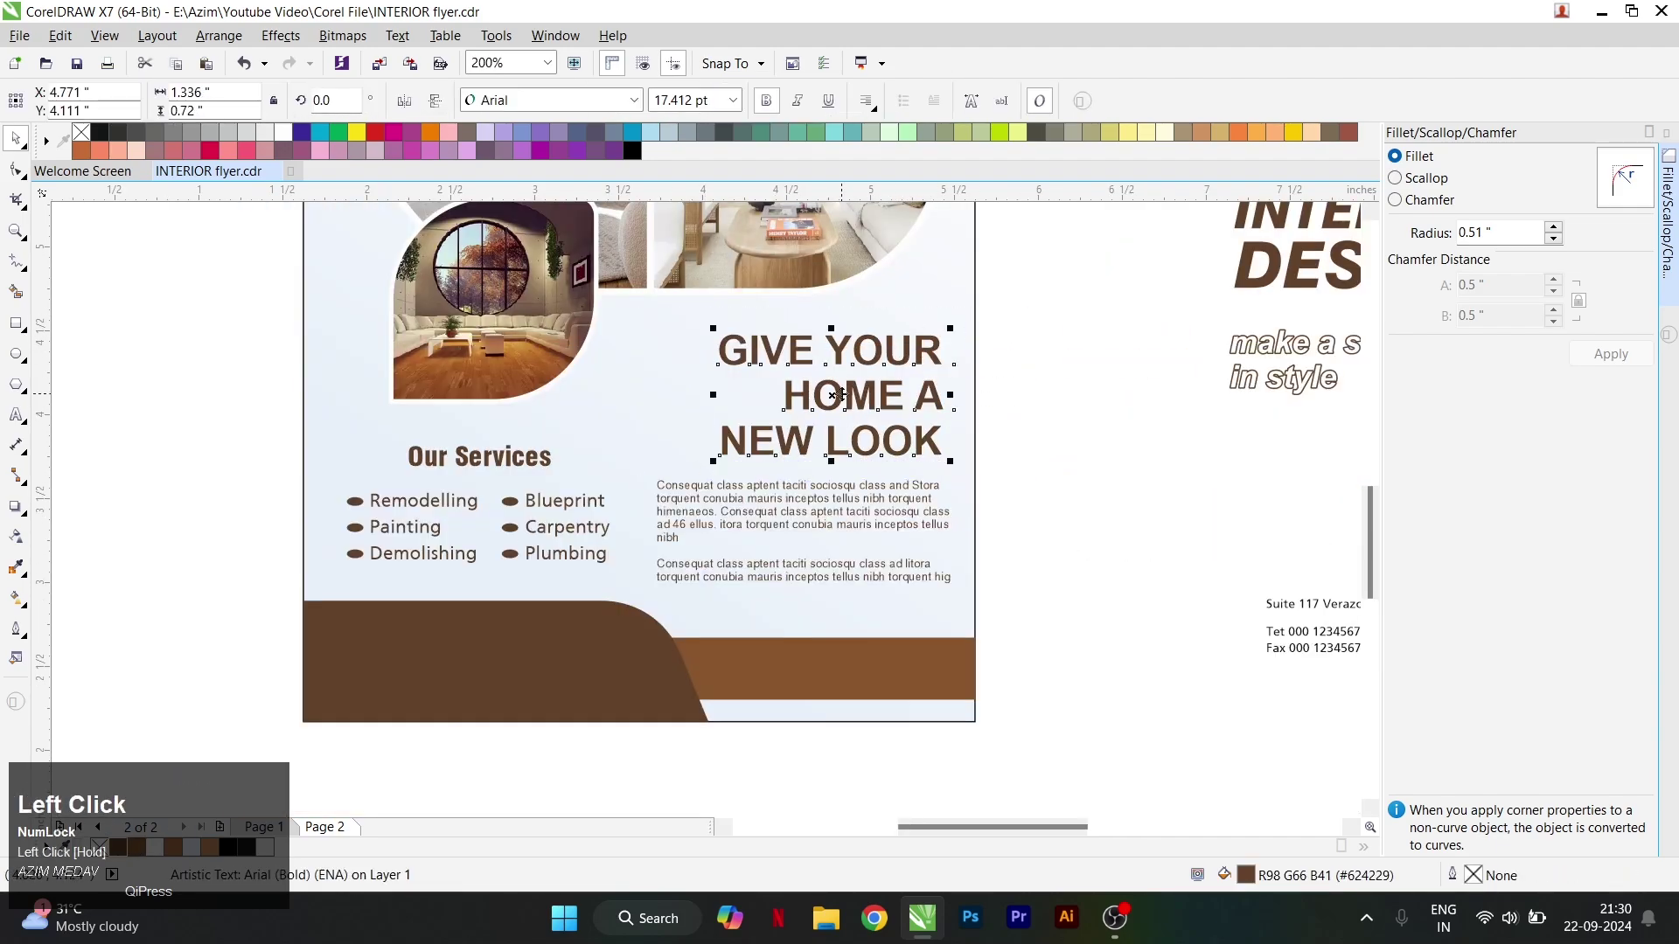
drag(837, 393, 841, 387)
click(897, 481)
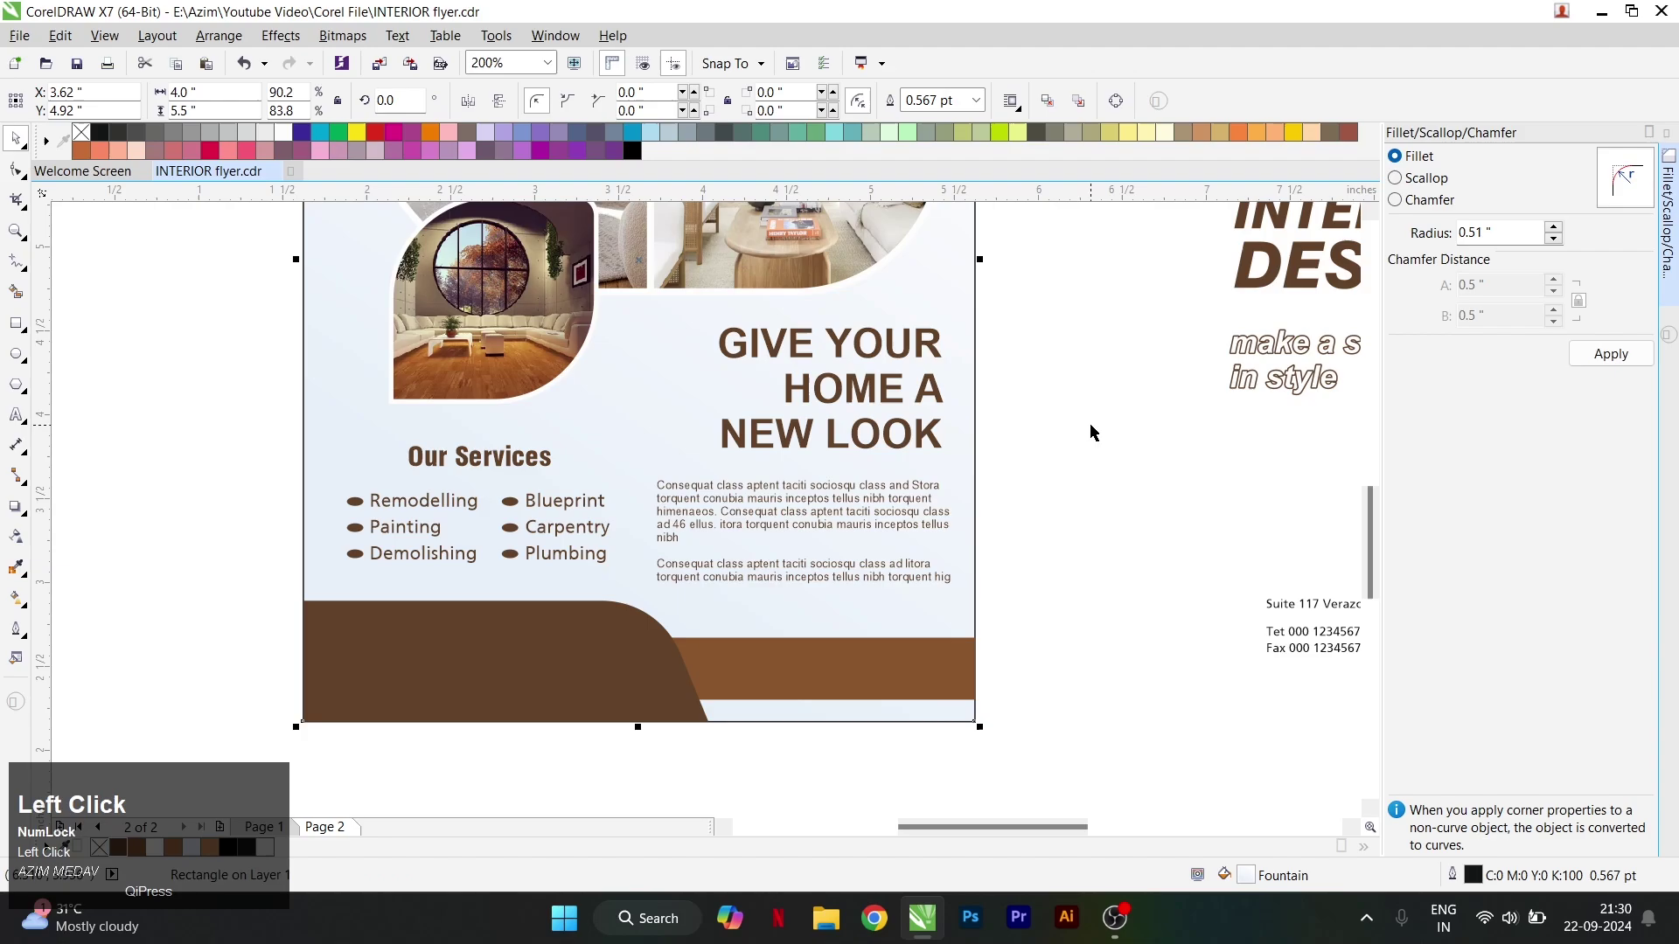
Move the three address and contact lines onto the dark brown footer shape, bring them to the front and fill them white.
scroll(1092, 433, down, 2)
drag(1038, 488, 694, 558)
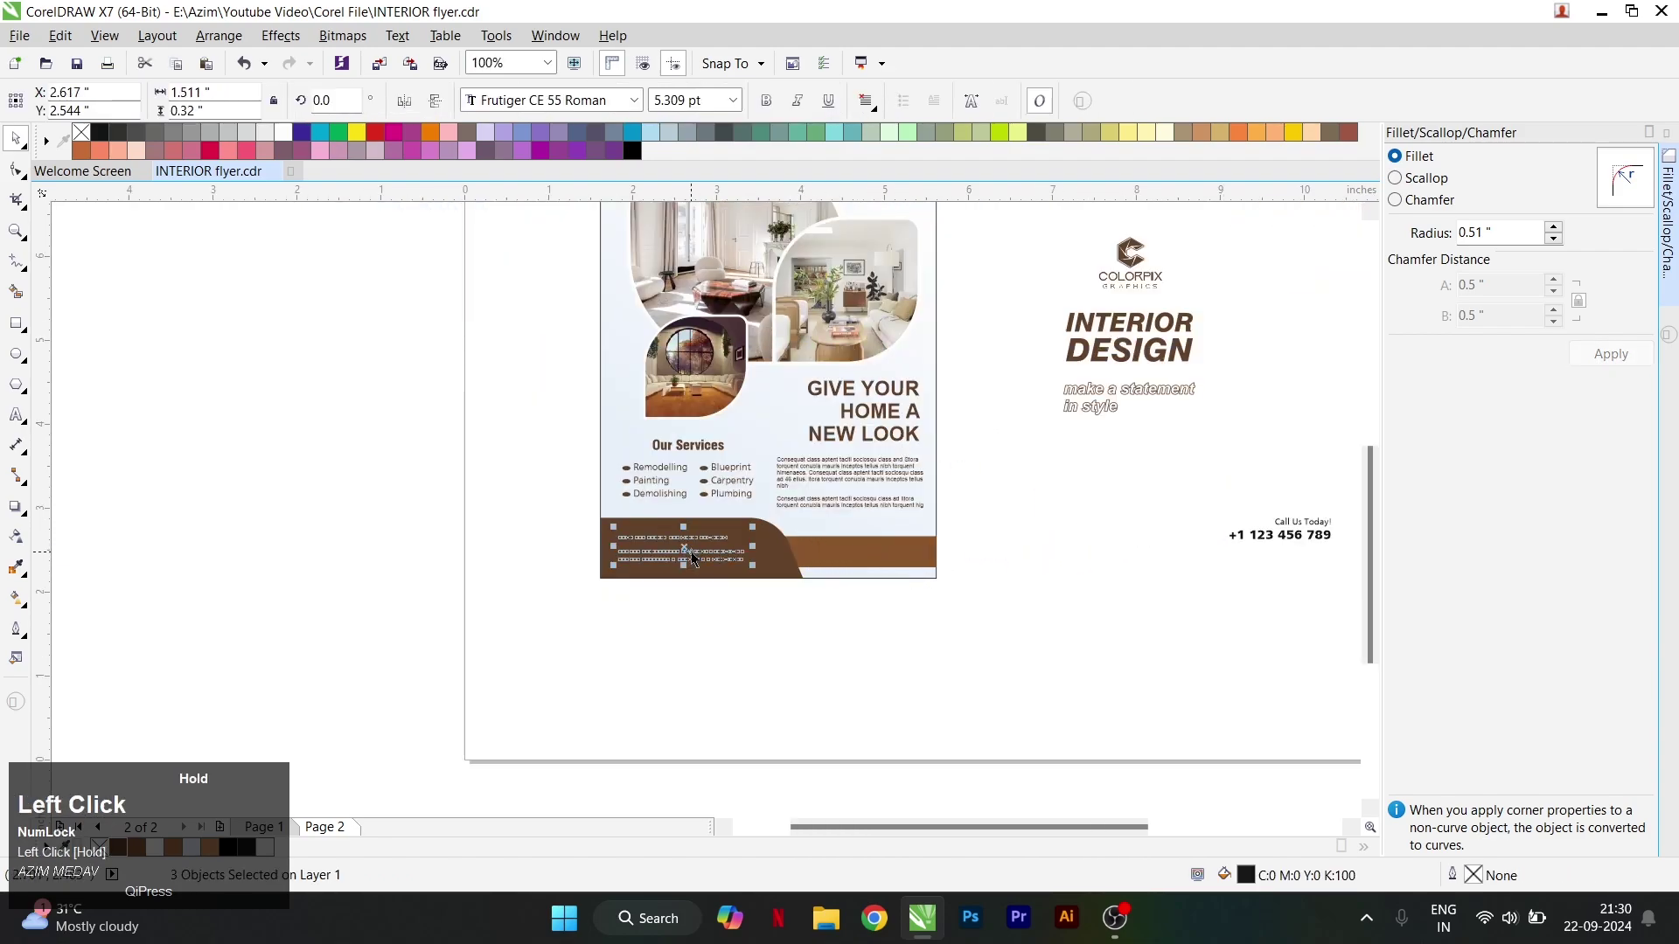
key(shift+Page_Up)
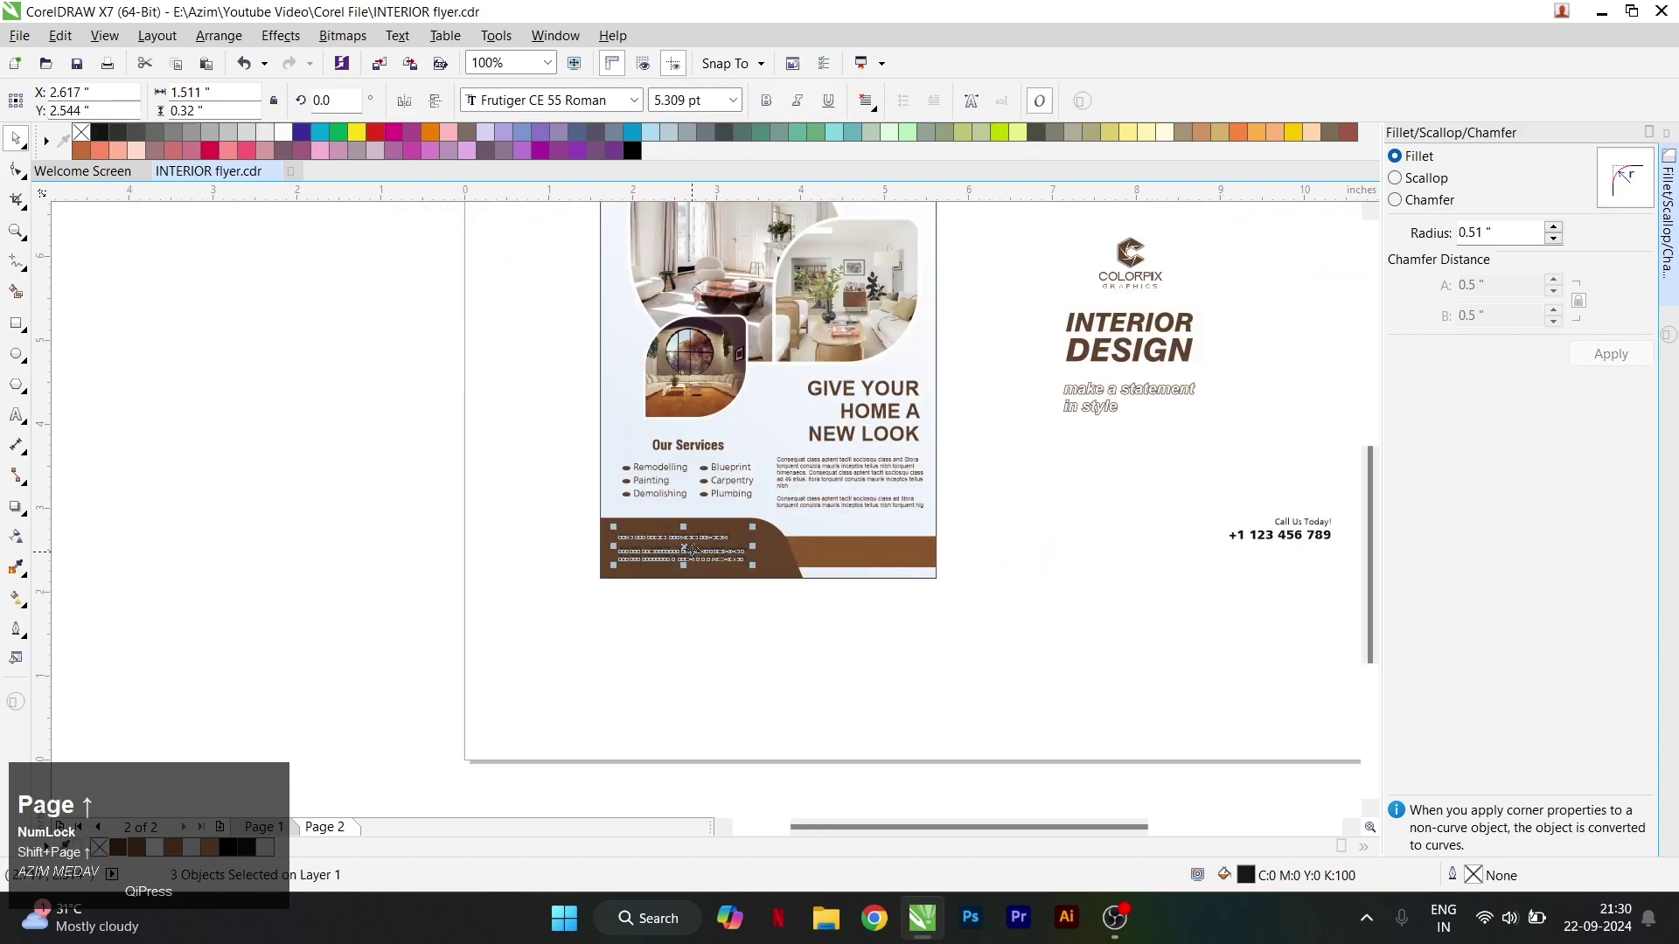
click(150, 850)
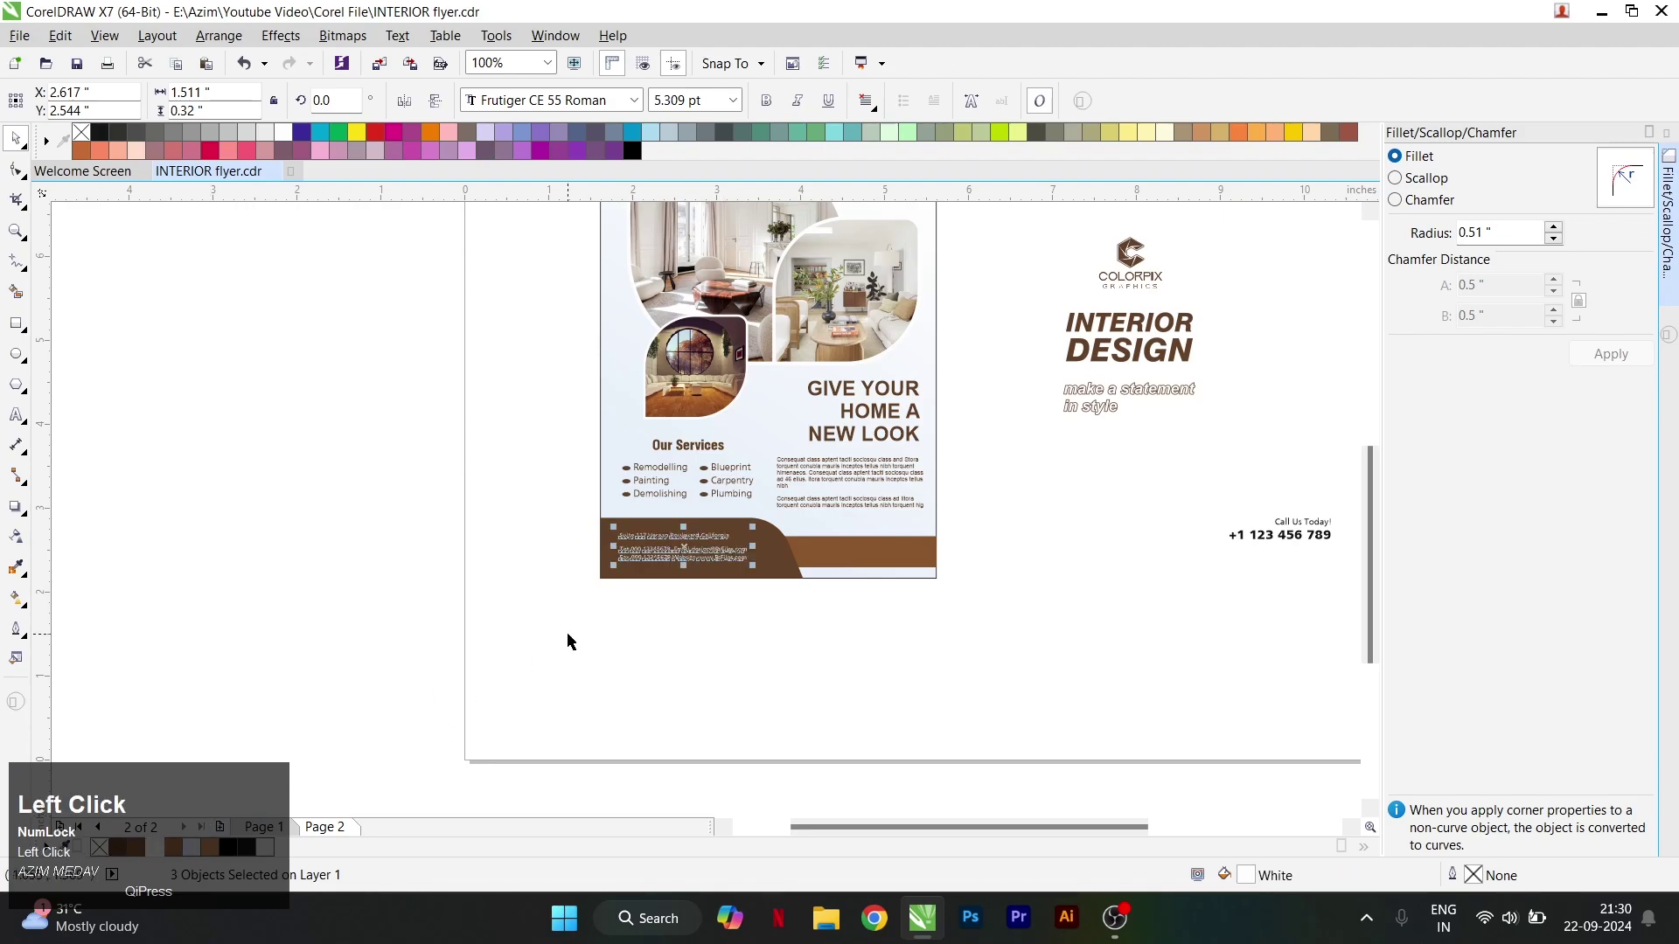
Enlarge the contact lines to about 1.725 by 0.365 inches and reposition them inside the dark brown footer shape.
scroll(756, 568, up, 3)
drag(889, 550, 914, 542)
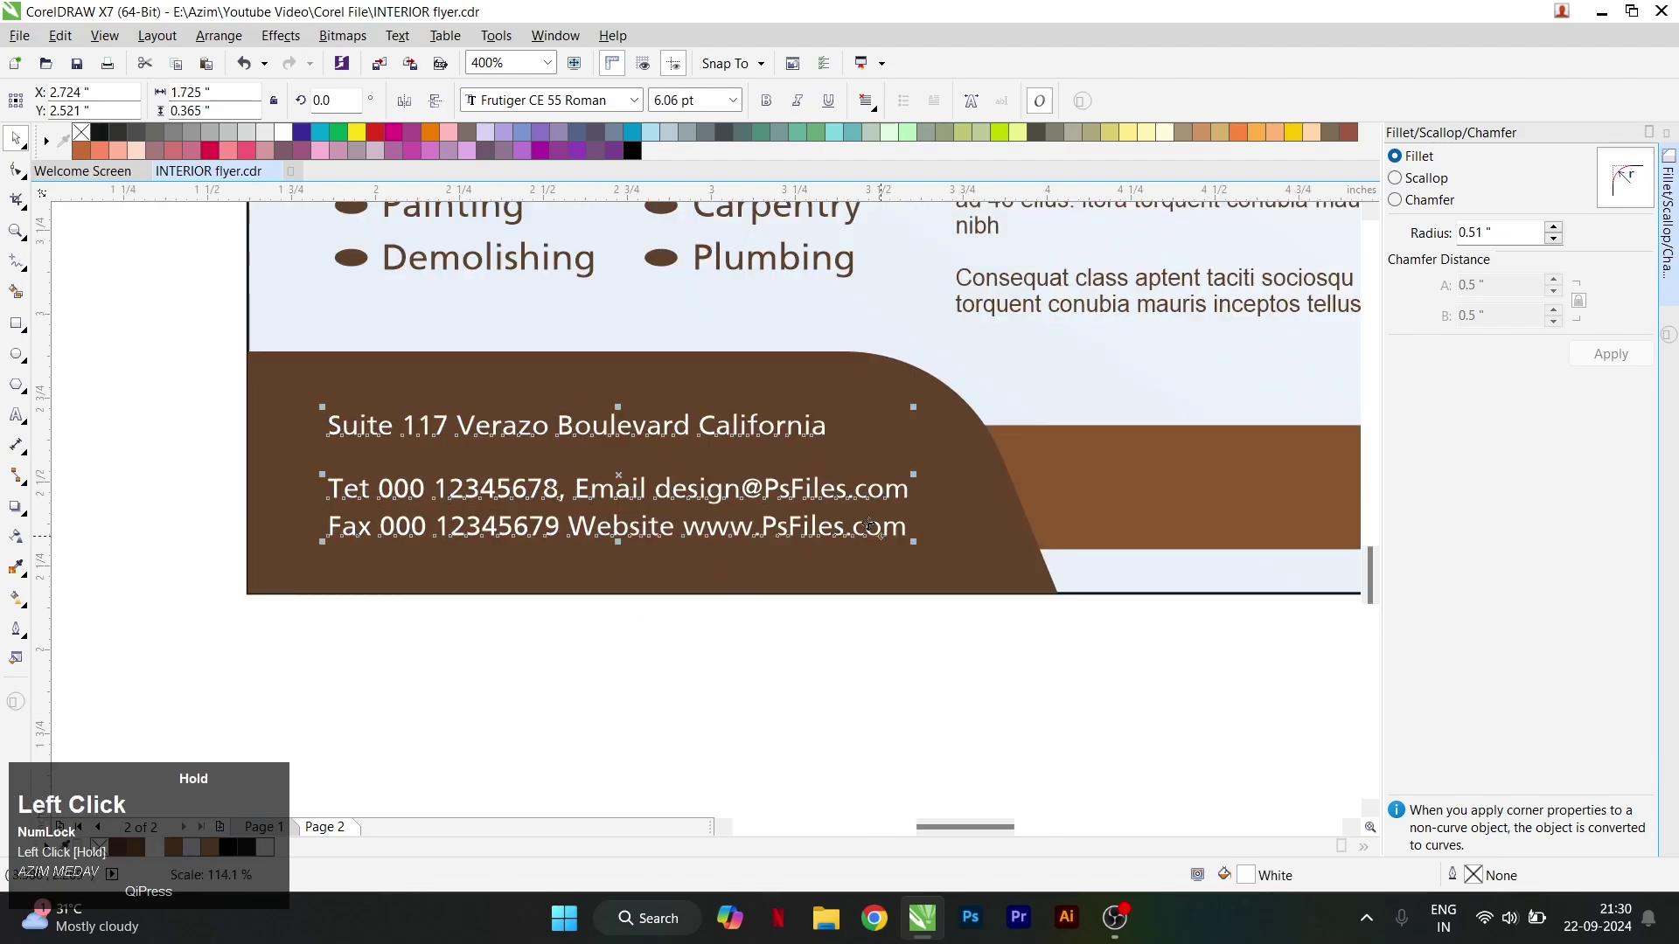
drag(819, 490, 806, 488)
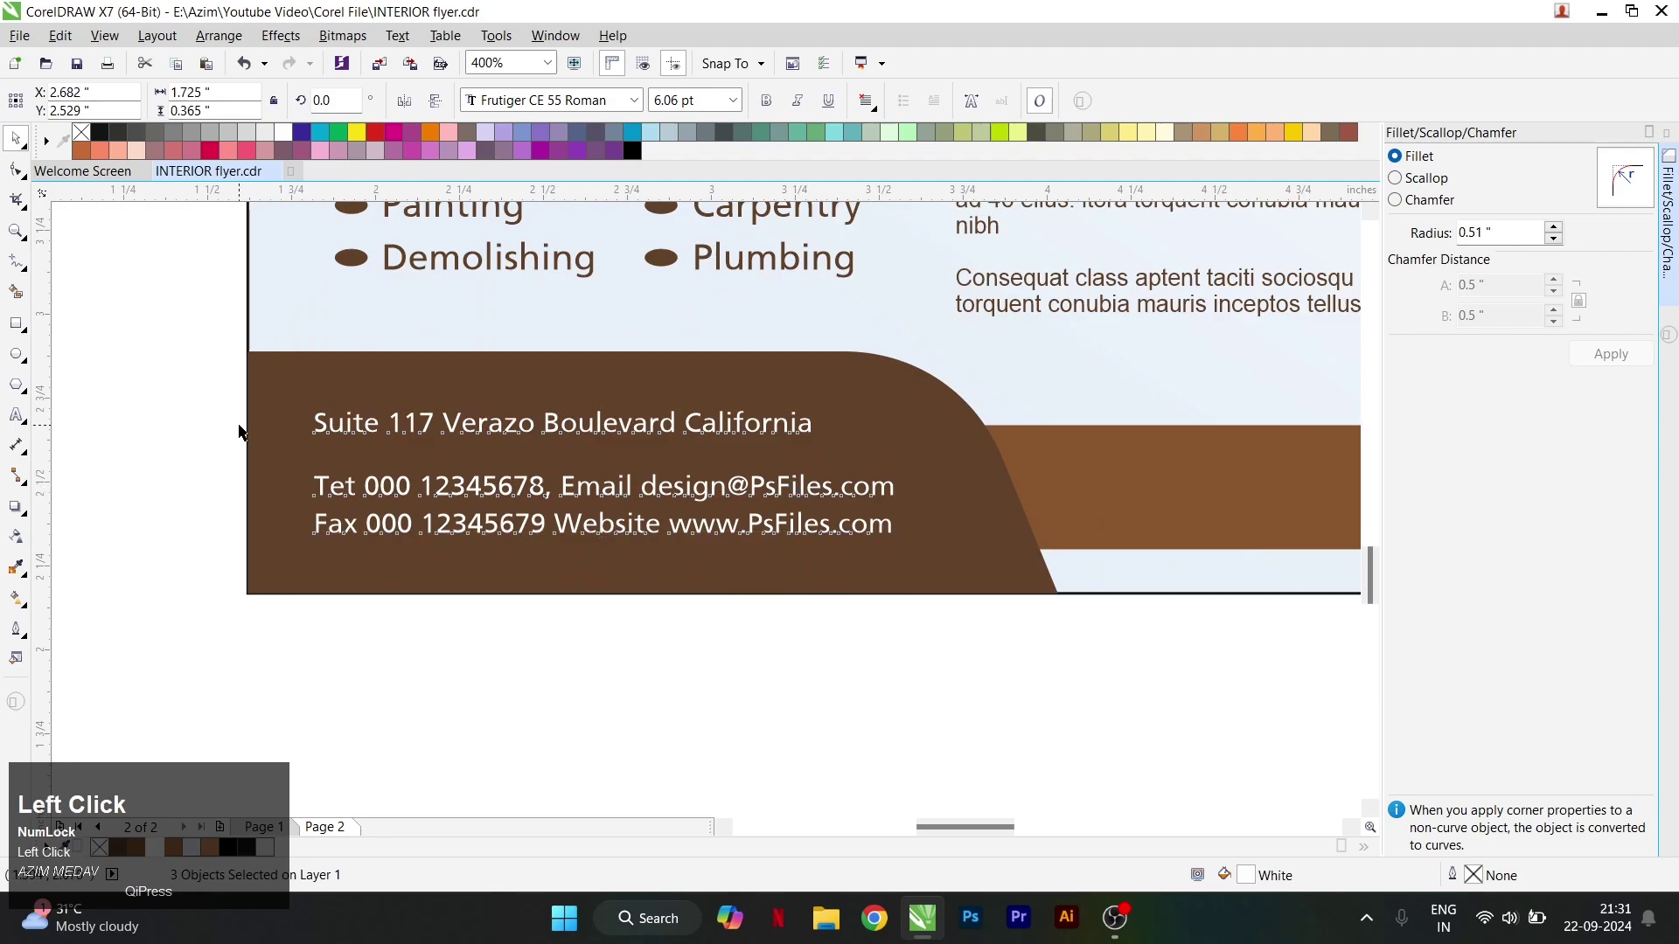
Recolour the address line in the footer light orange-brown.
drag(215, 396, 844, 468)
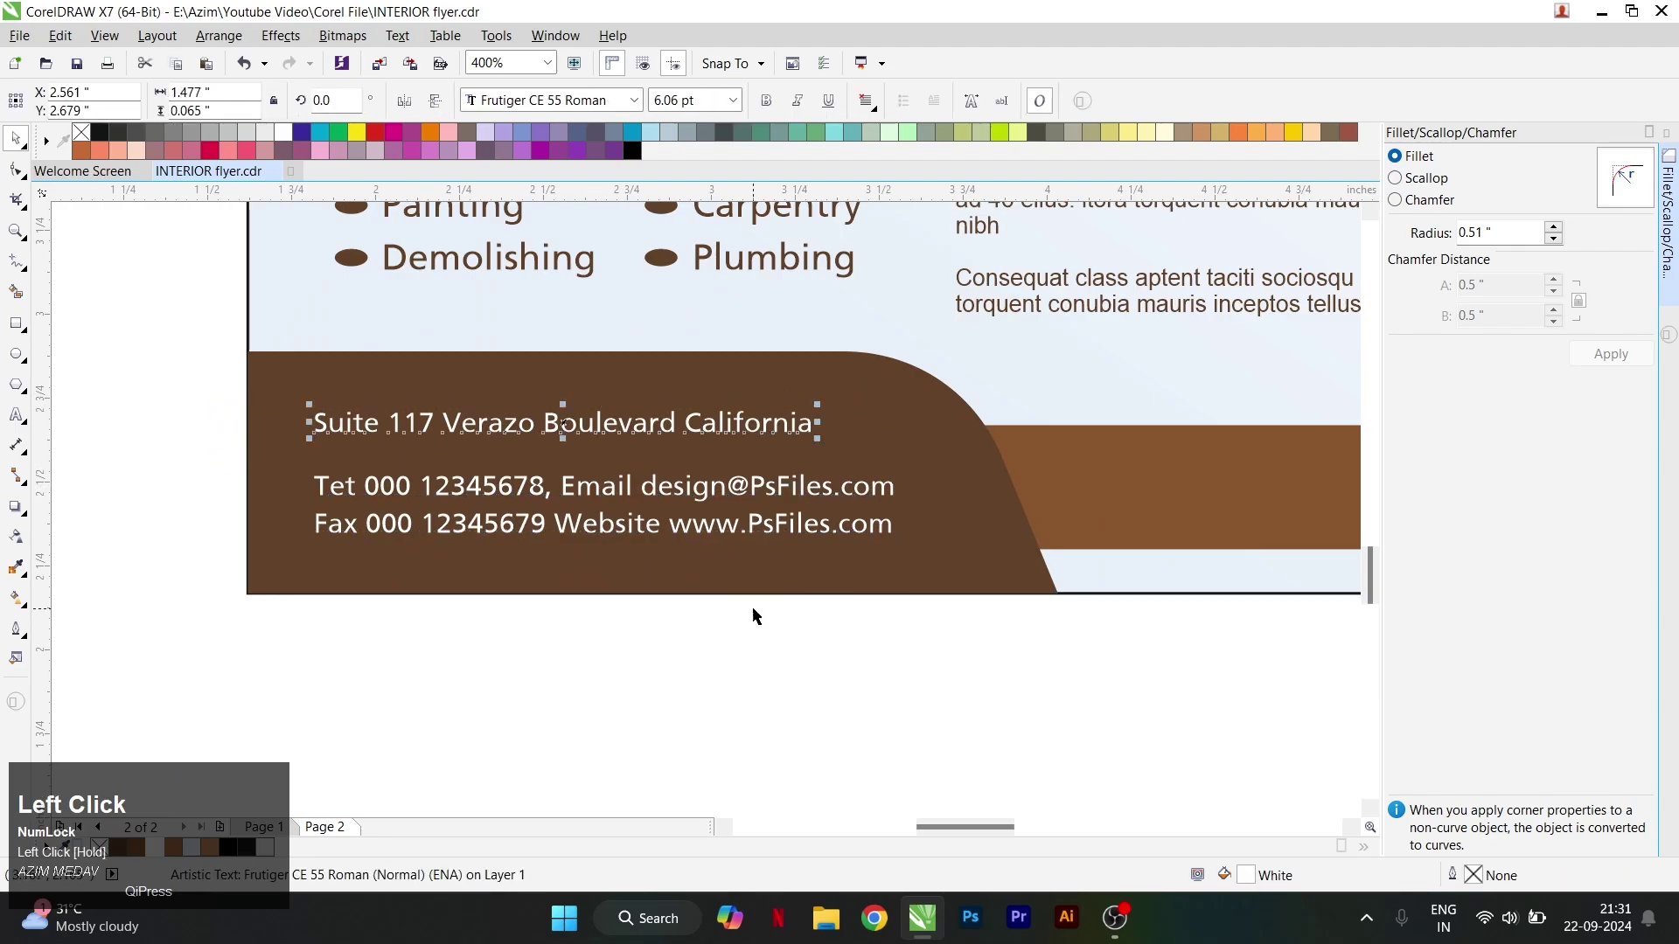
click(212, 847)
click(637, 622)
Move the Call Us Today! text and phone number onto the lighter brown bar and bring them to the front.
scroll(637, 623, down, 3)
drag(1114, 532, 832, 598)
scroll(832, 598, up, 2)
key(shift+Page_Up)
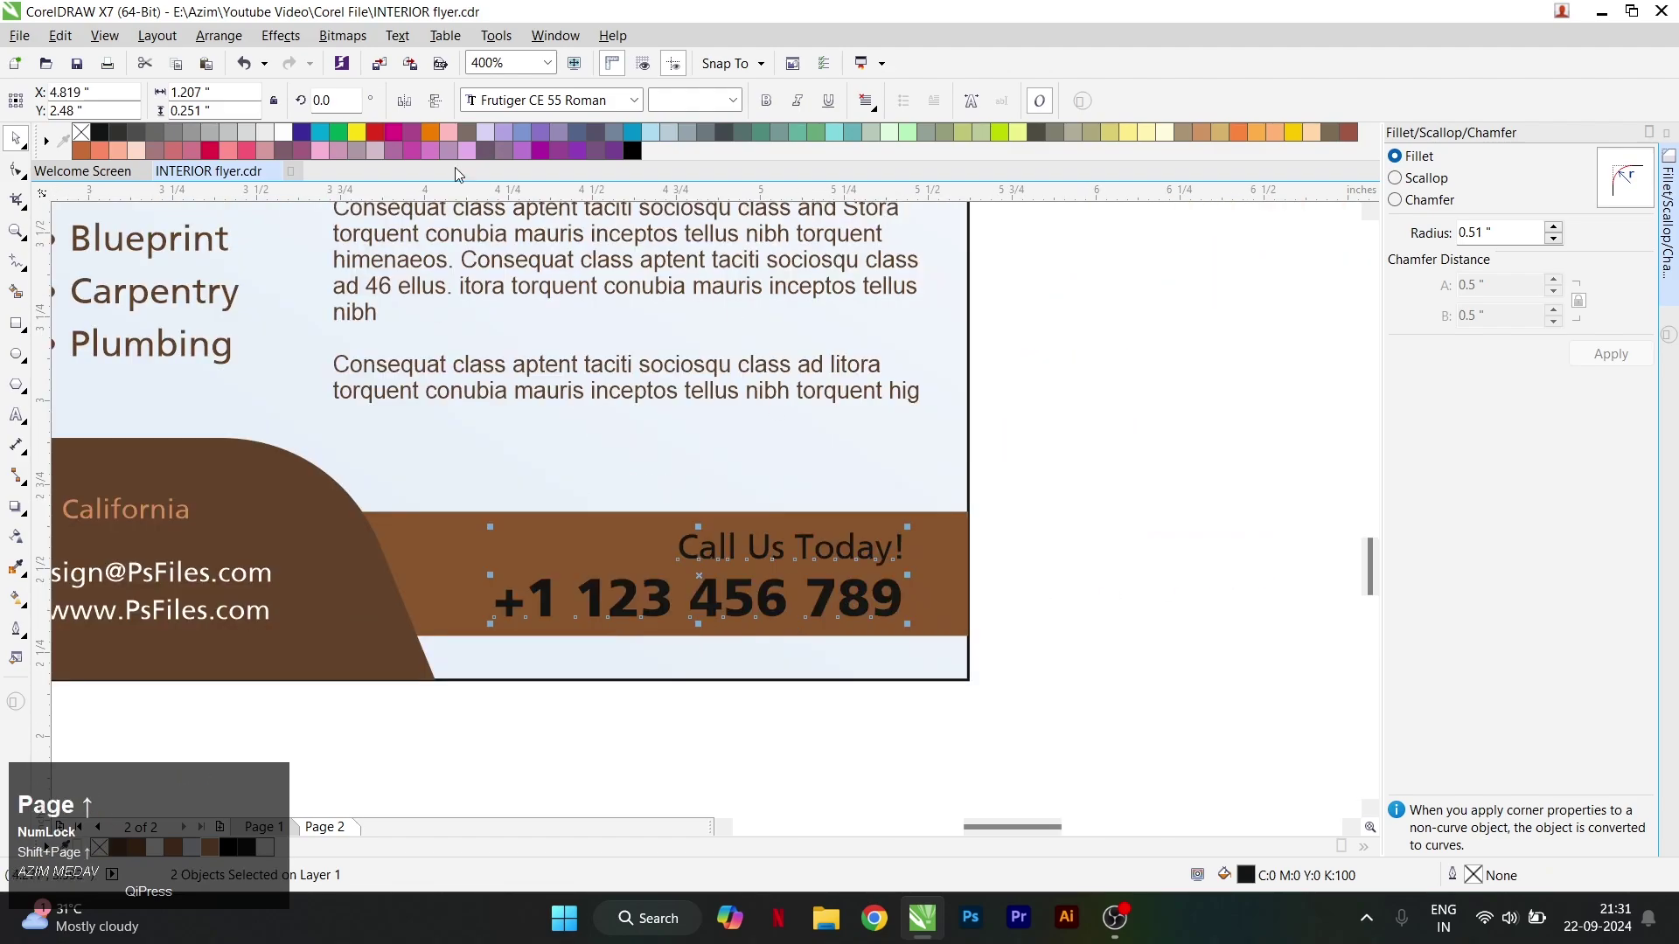
Fill the Call Us Today! text and phone number white and nudge them slightly left within the lighter brown bar.
click(291, 133)
drag(1026, 463, 475, 655)
scroll(860, 562, up, 1)
drag(860, 563, 835, 562)
scroll(886, 563, down, 2)
click(1030, 548)
scroll(1049, 489, down, 2)
scroll(1068, 402, up, 1)
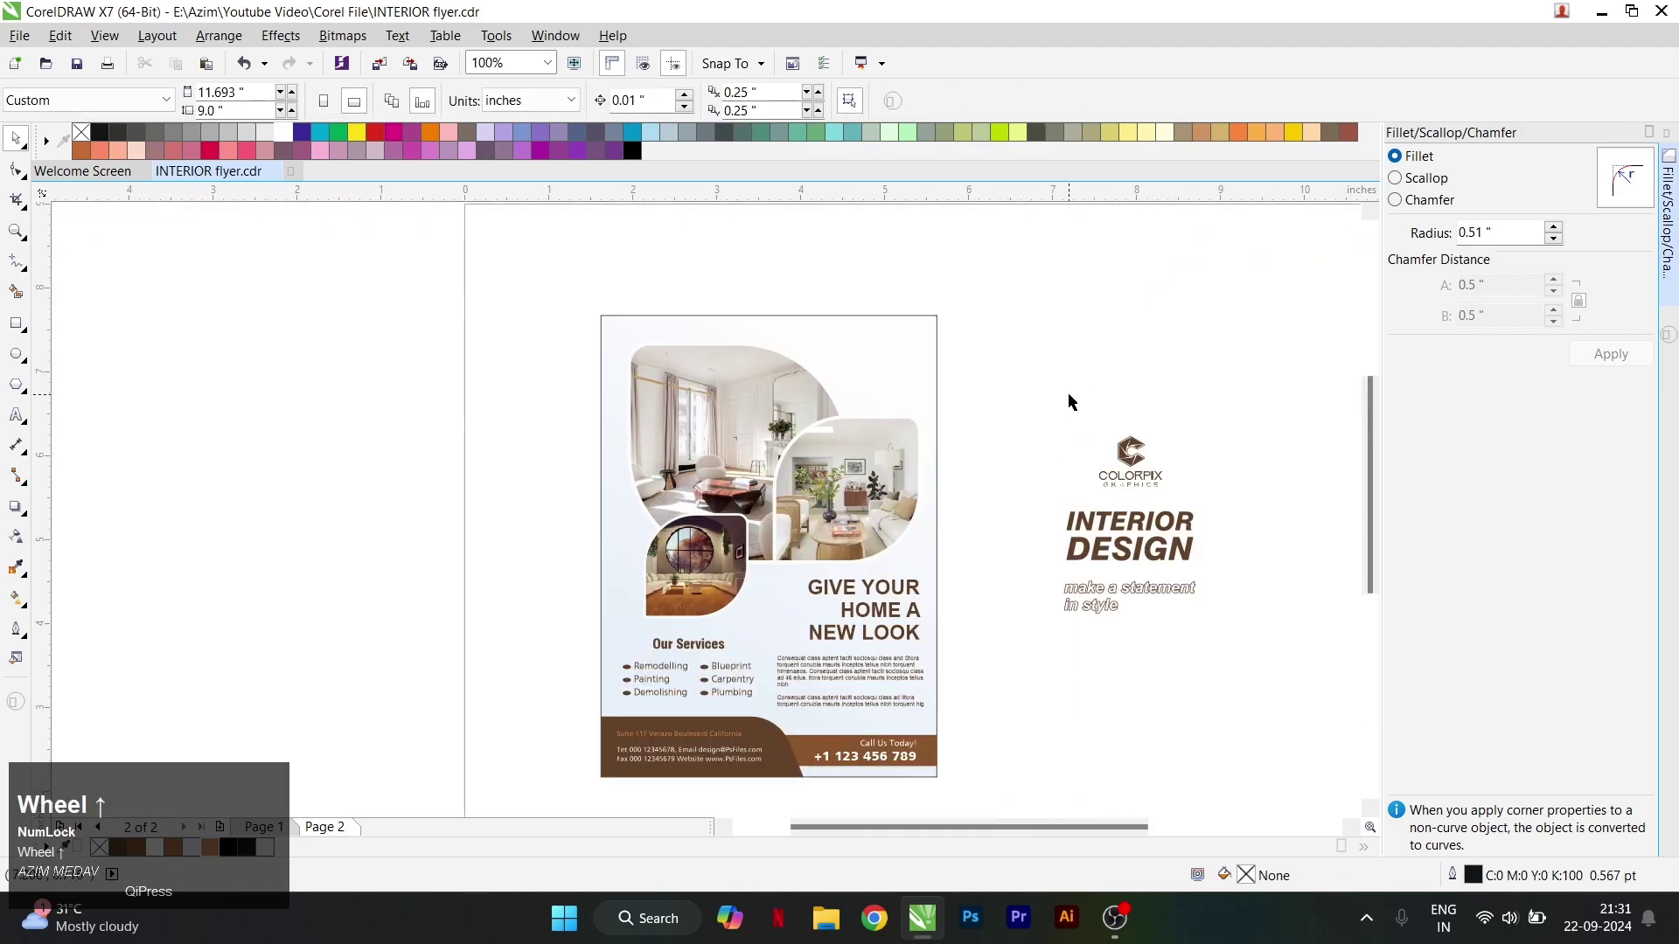
Place the INTERIOR DESIGN title and the "make a statement in style" tagline over the largest room photo and bring both to the front.
drag(985, 487, 706, 400)
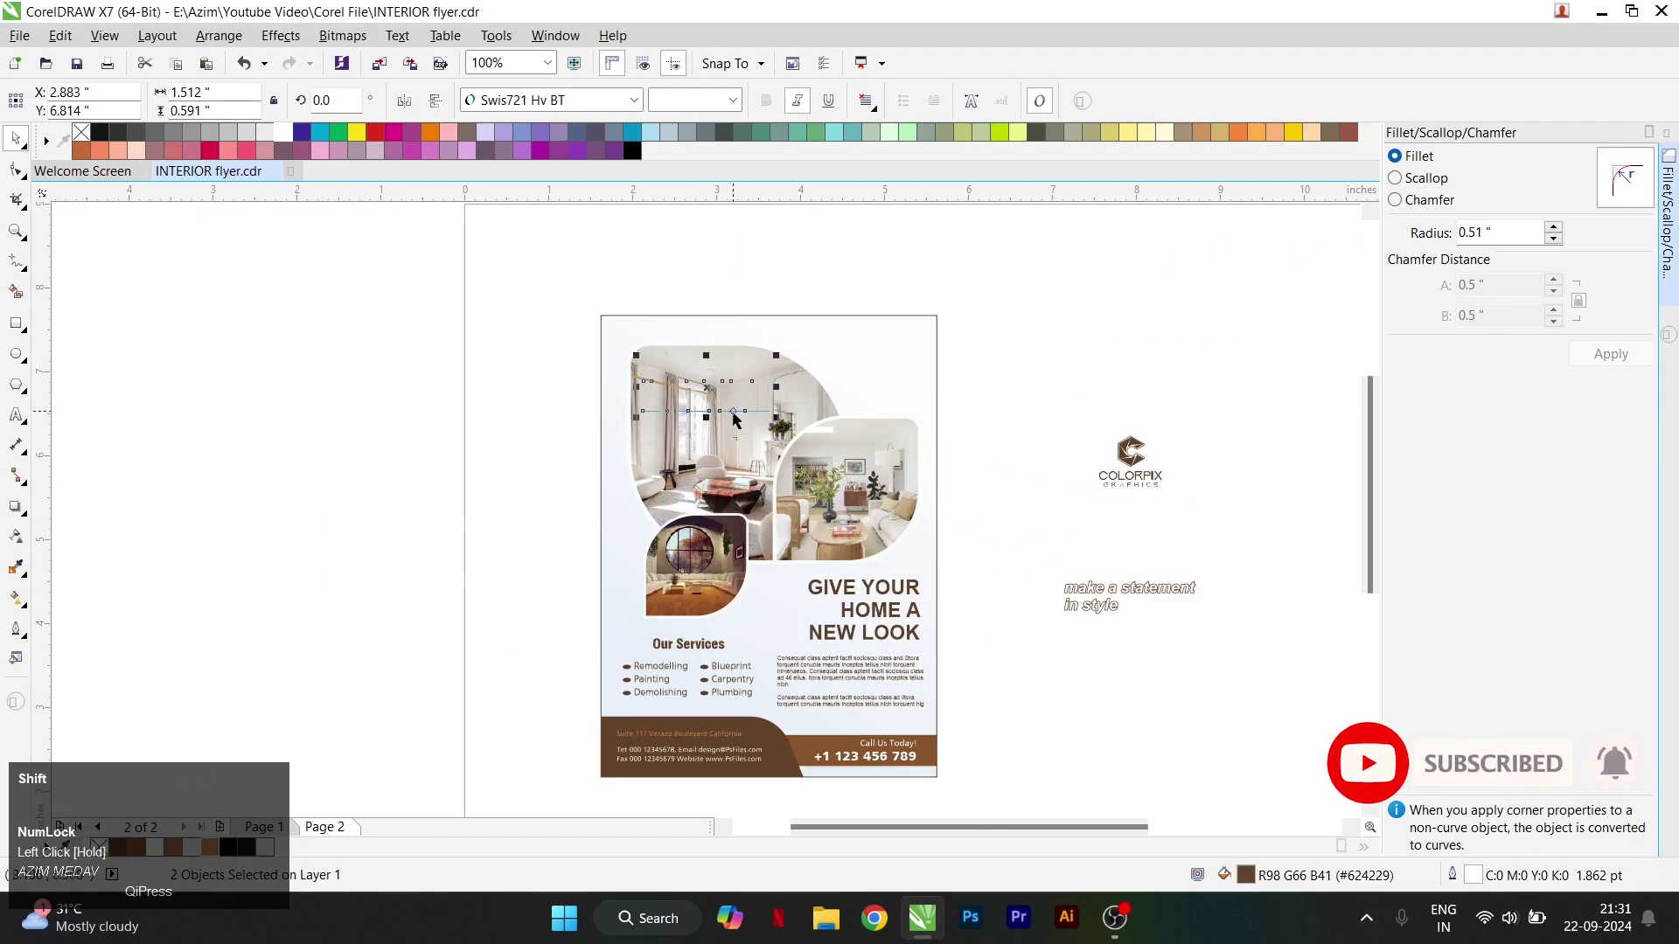
key(shift+Page_Up)
drag(1230, 562, 984, 643)
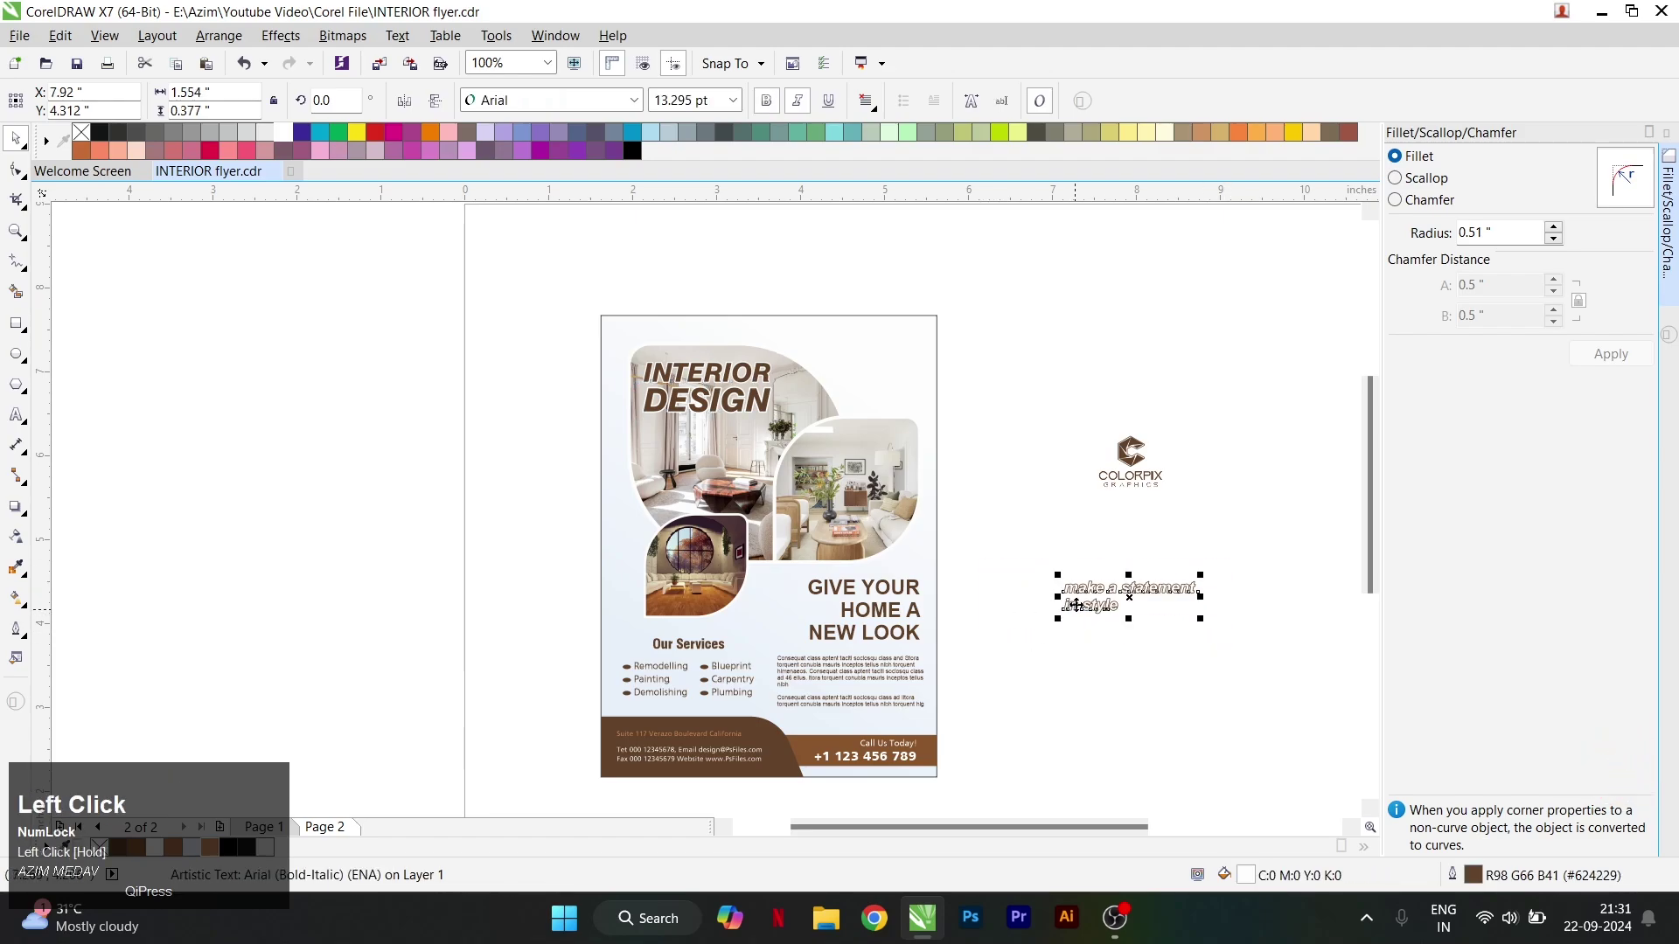
drag(1078, 600, 880, 546)
drag(991, 554, 1306, 644)
drag(1110, 581, 696, 428)
scroll(748, 418, up, 2)
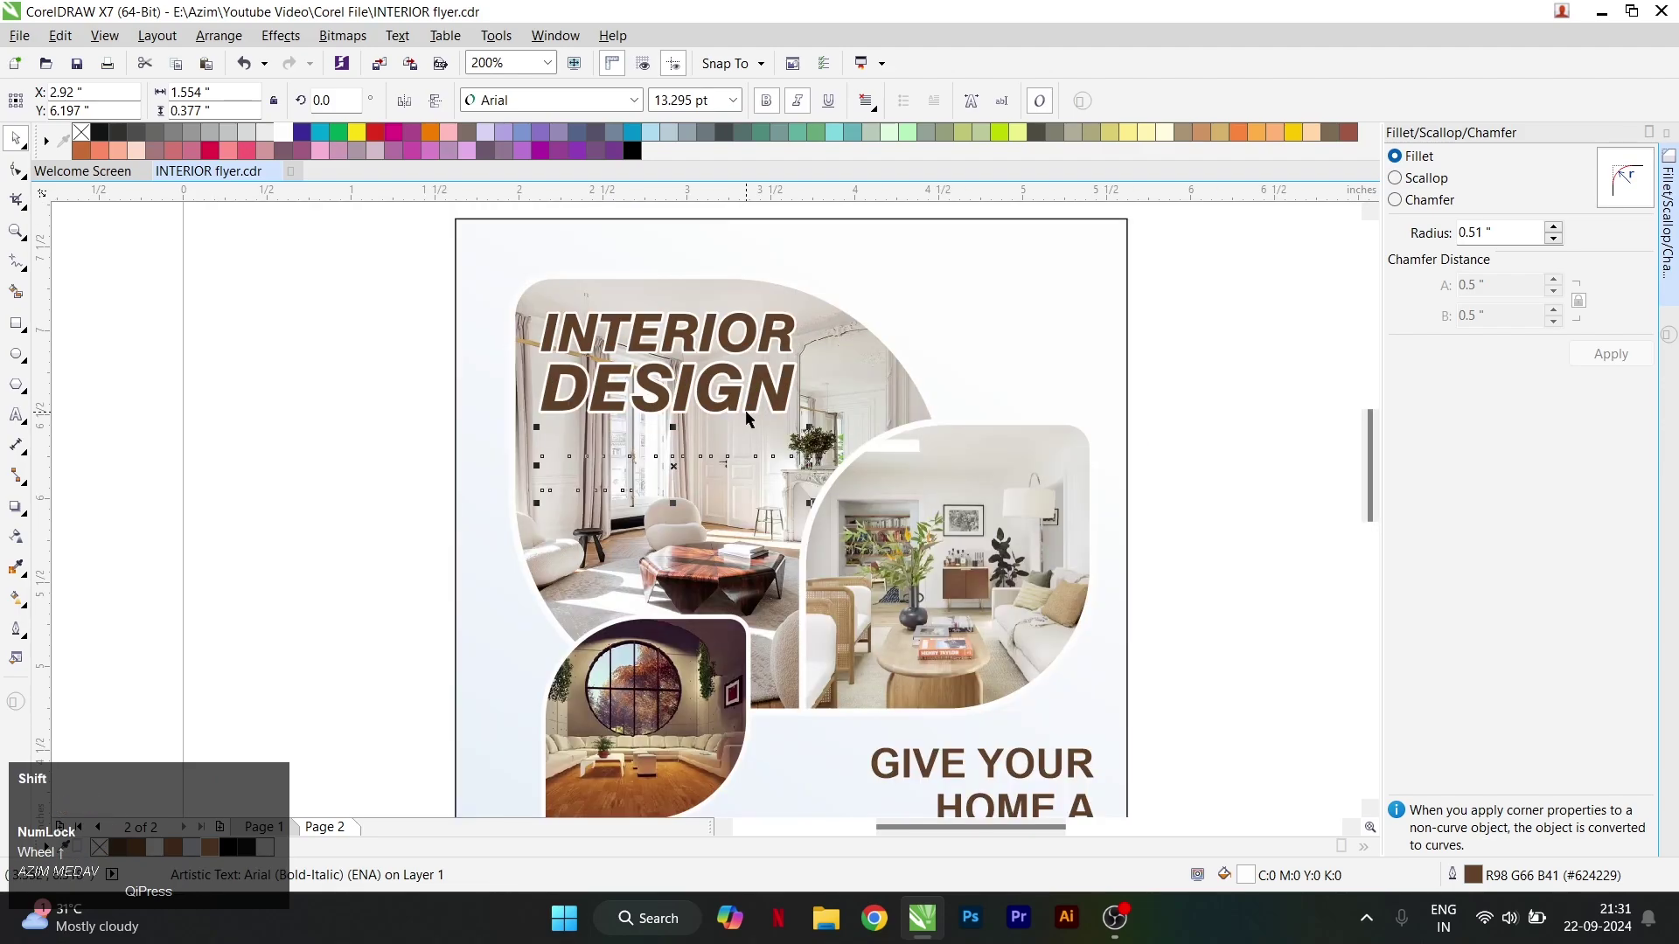
key(shift+Page_Up)
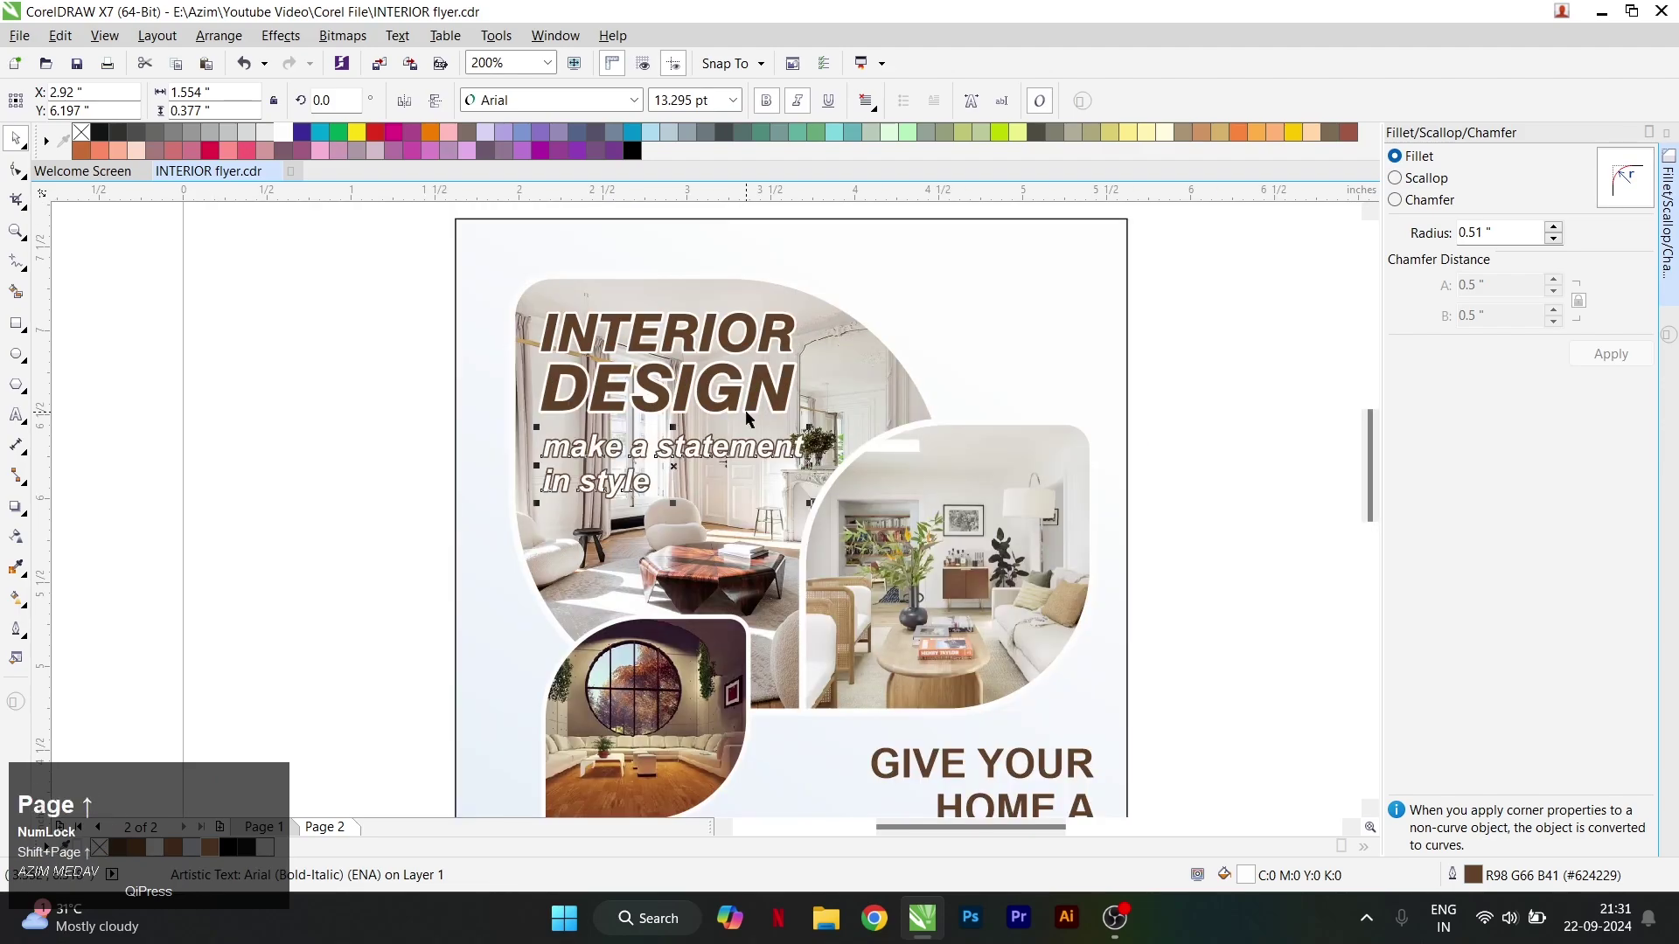
Shift the largest leaf-shaped room photo slightly left, closer to the flyer's left edge.
click(890, 459)
click(846, 376)
drag(846, 377, 614, 396)
Left-align the words INTERIOR and DESIGN and move them together slightly left on the largest photo.
click(613, 398)
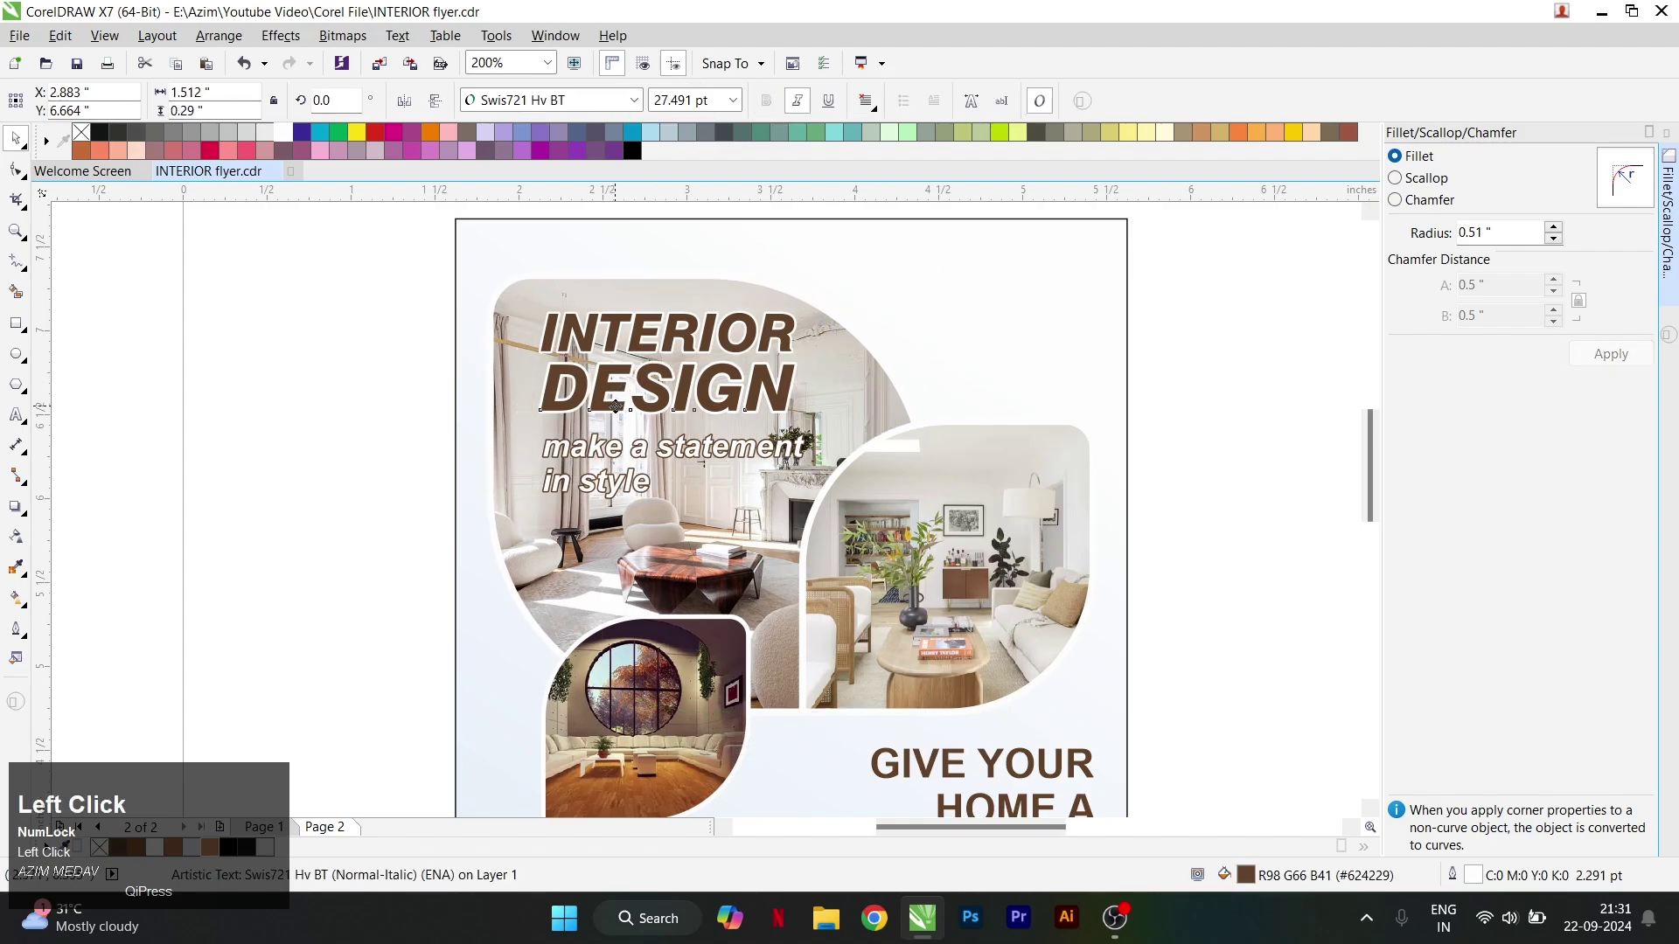
shift+click(593, 345)
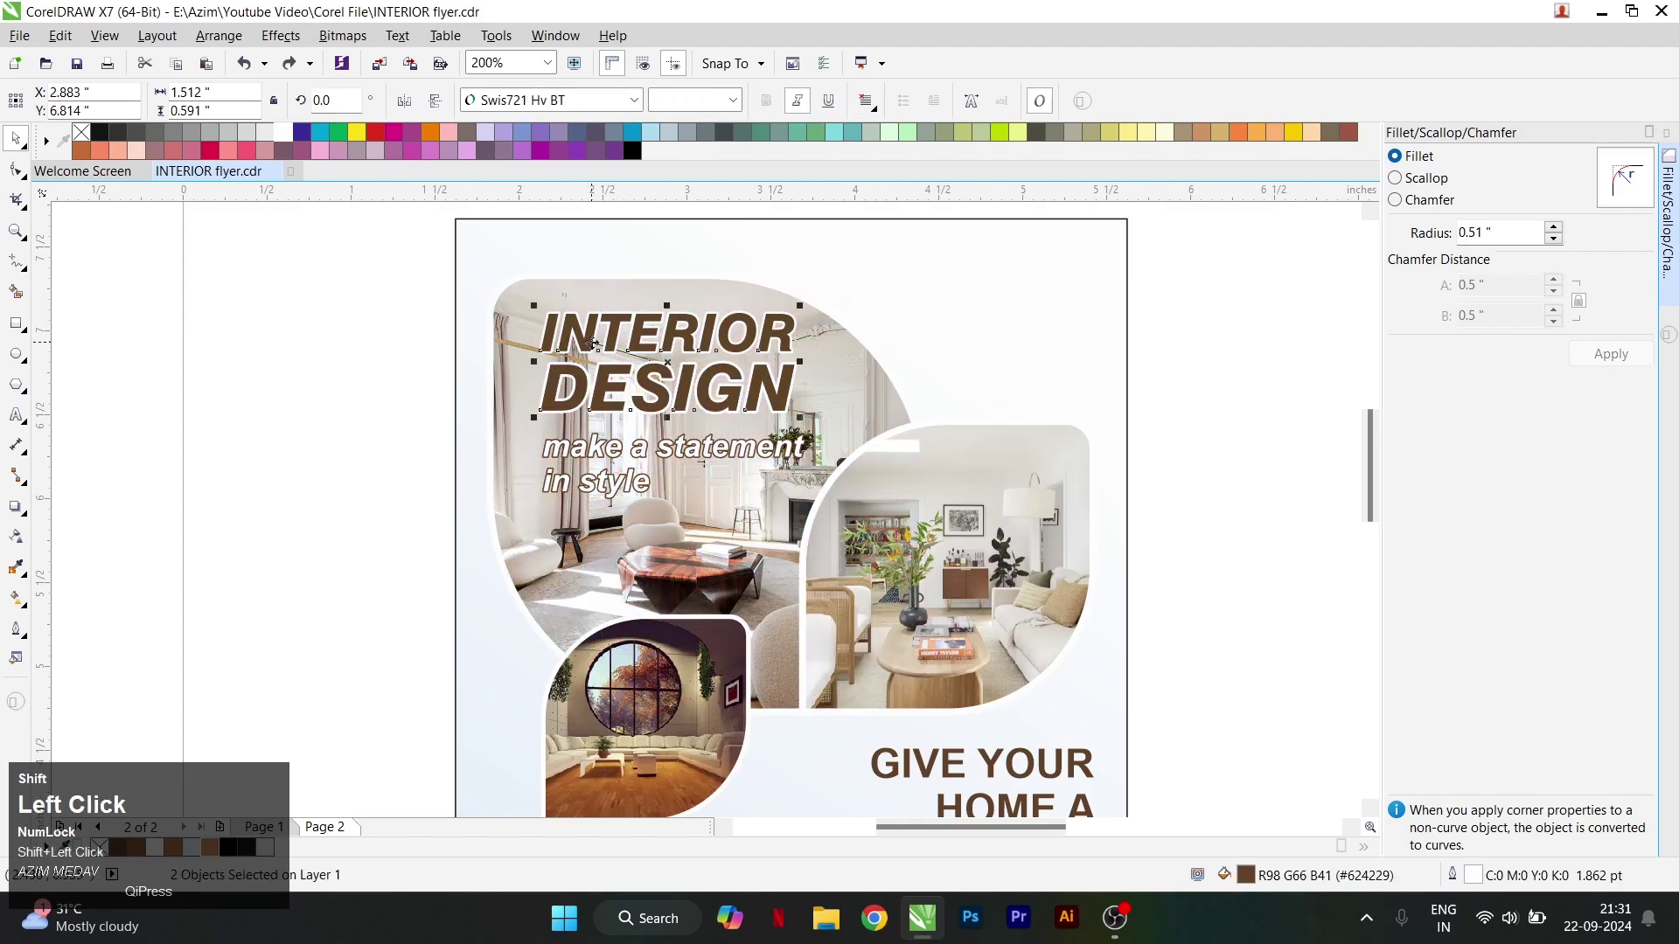
key(l)
drag(593, 343, 585, 342)
Line the "make a statement in style" tagline up with the left edge of the title and enlarge it to about 2 inches wide.
click(598, 440)
drag(597, 439, 584, 440)
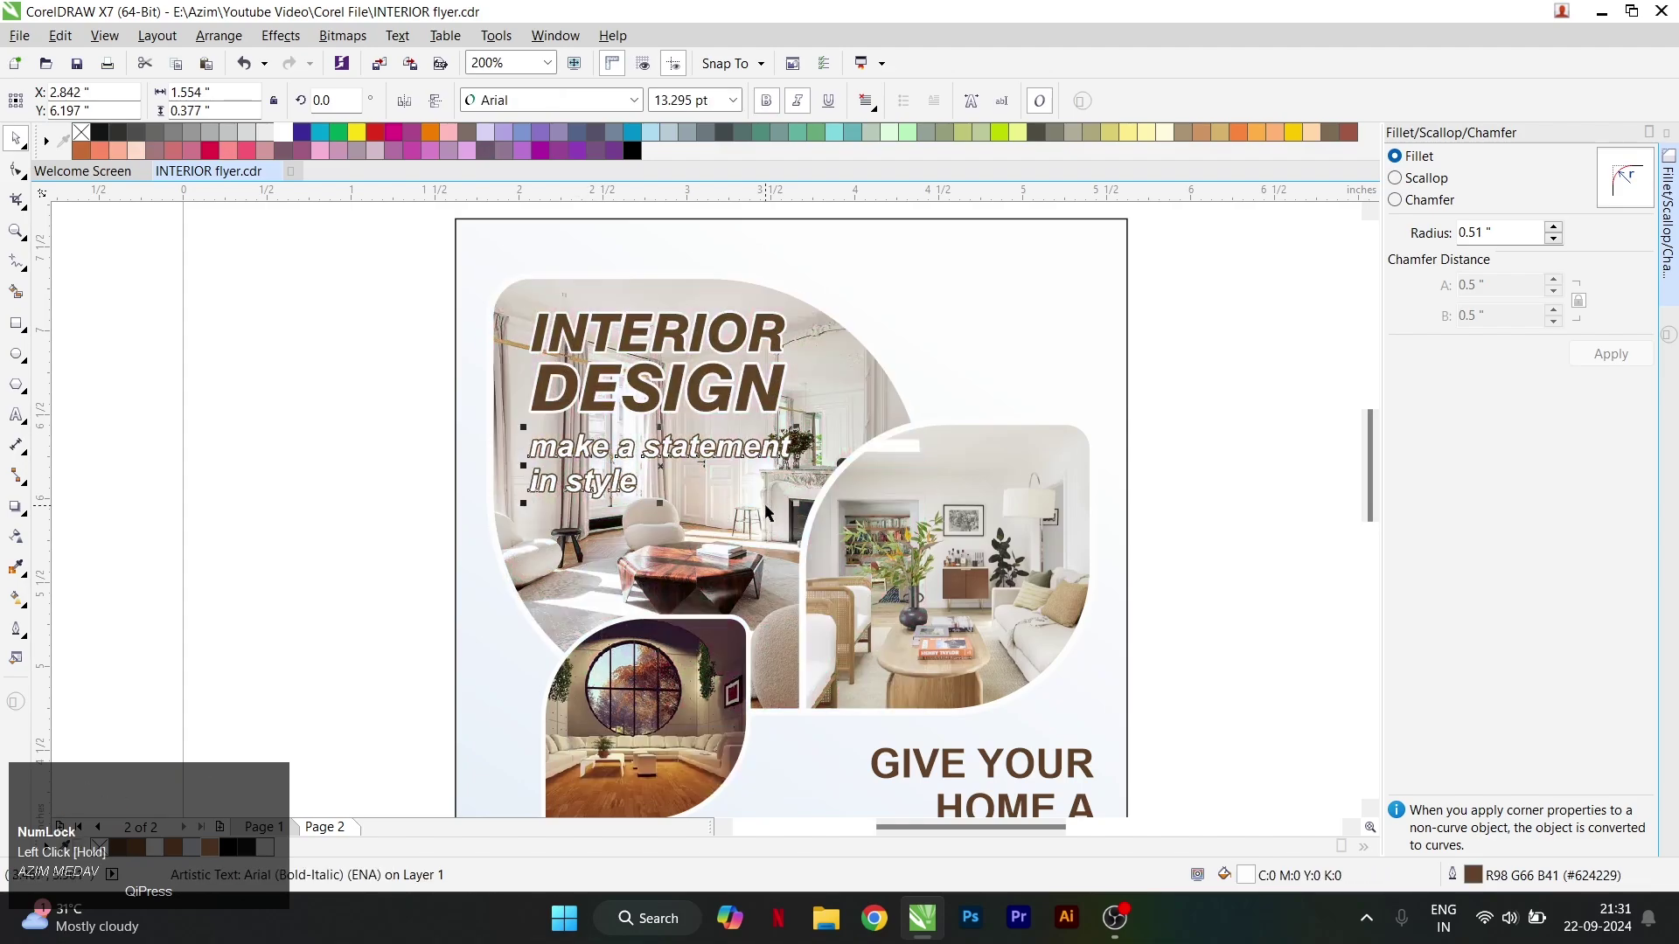
drag(796, 513, 866, 534)
scroll(872, 490, down, 2)
scroll(928, 581, up, 2)
Enlarge the living room photo with the round table to about 1.818 by 1.818 inches and shift it slightly left.
click(928, 582)
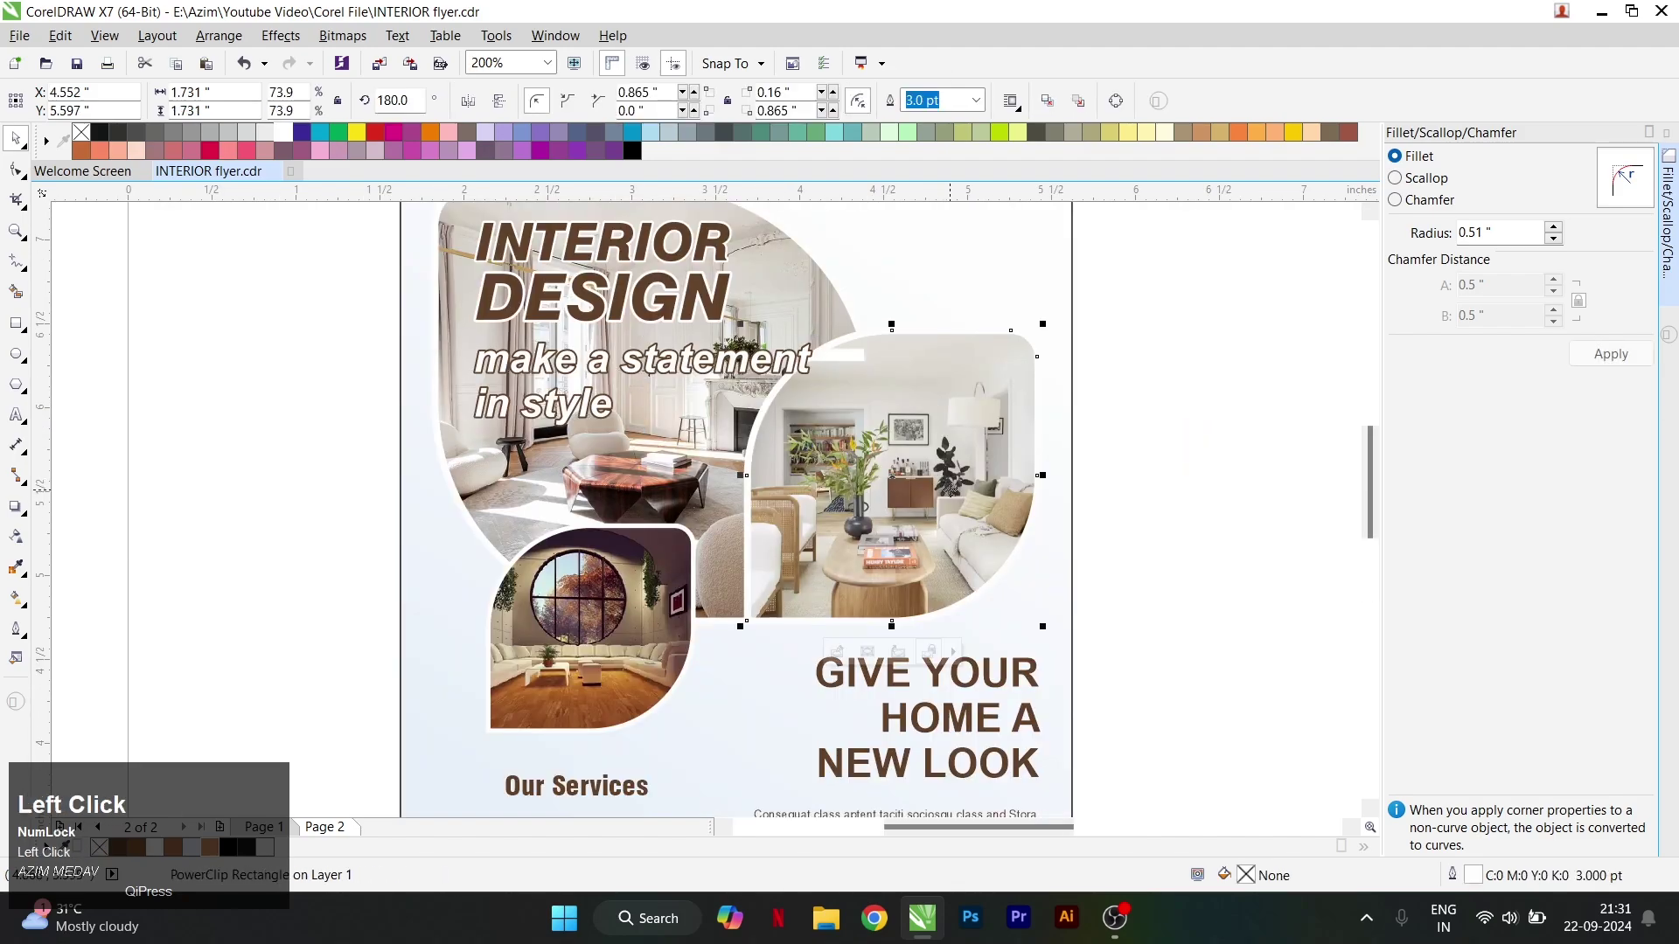
drag(1043, 324, 1060, 312)
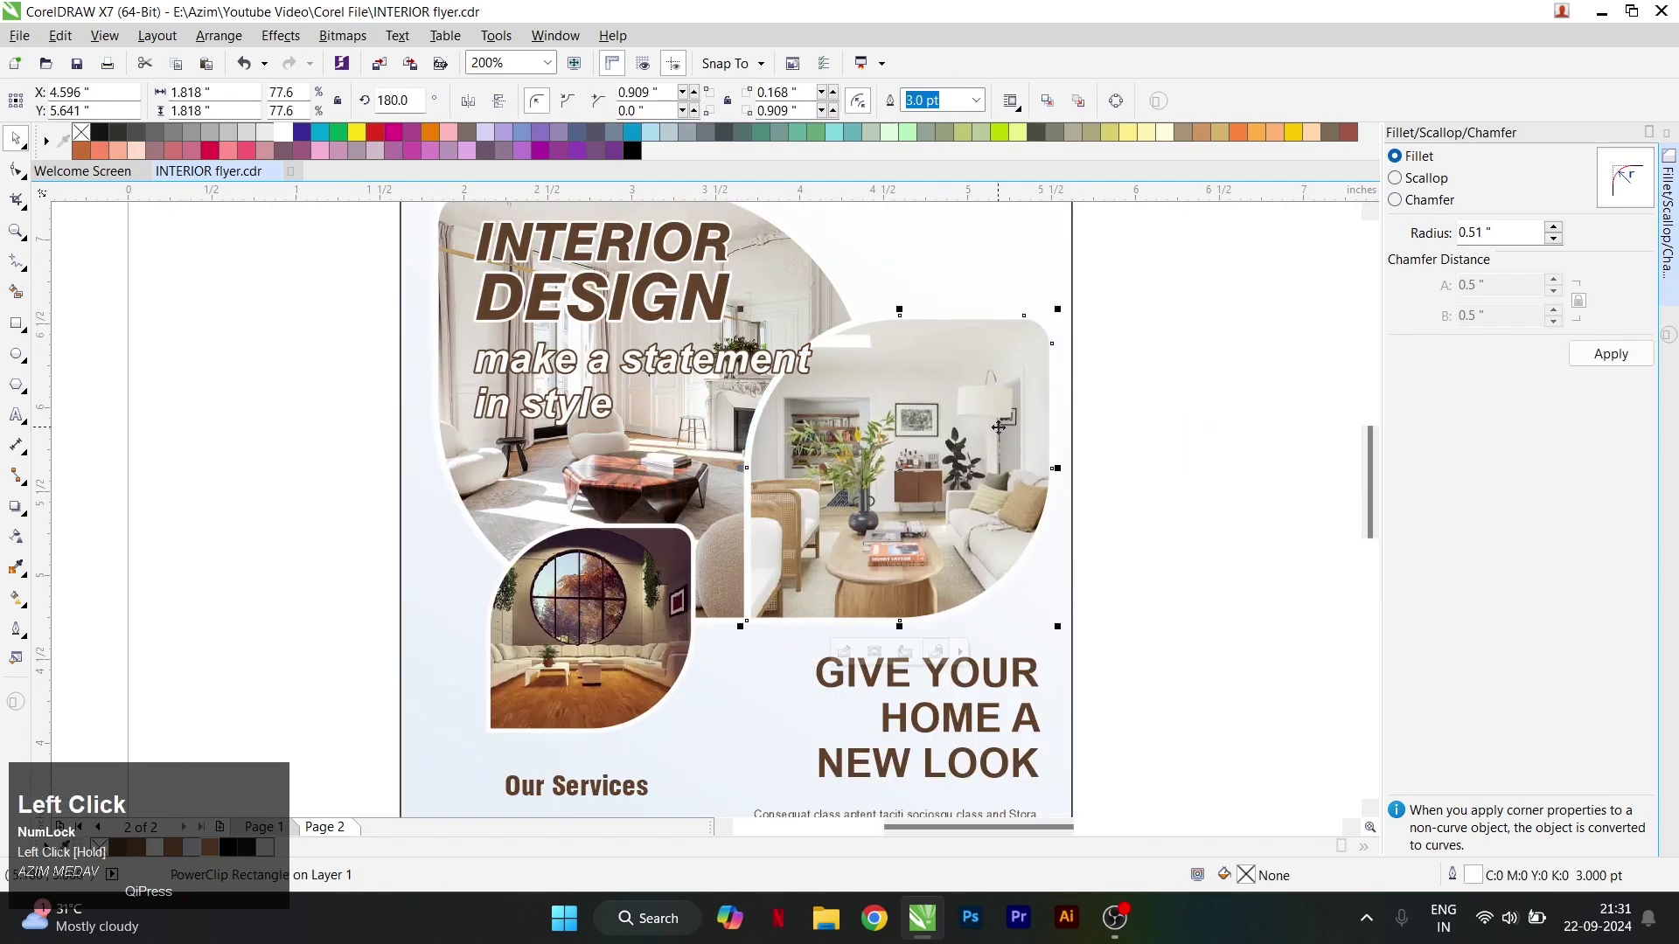
drag(1000, 430, 985, 429)
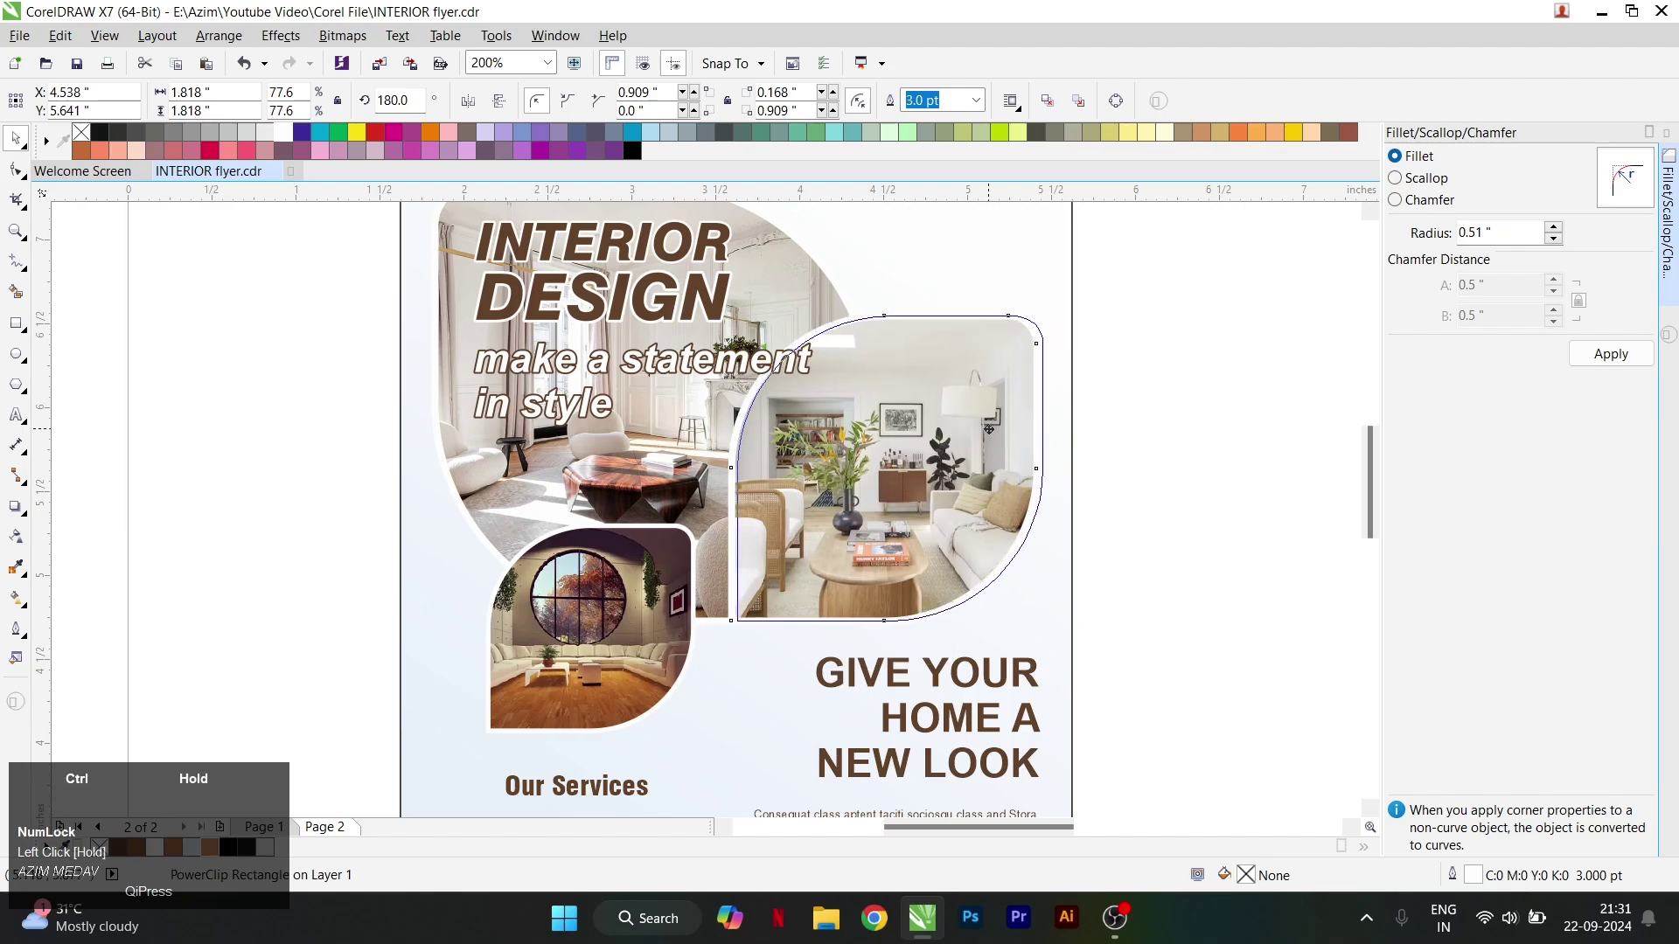
Shift the small photo with the round window slightly left and enlarge it to about 1.3 inches wide.
drag(627, 597, 606, 596)
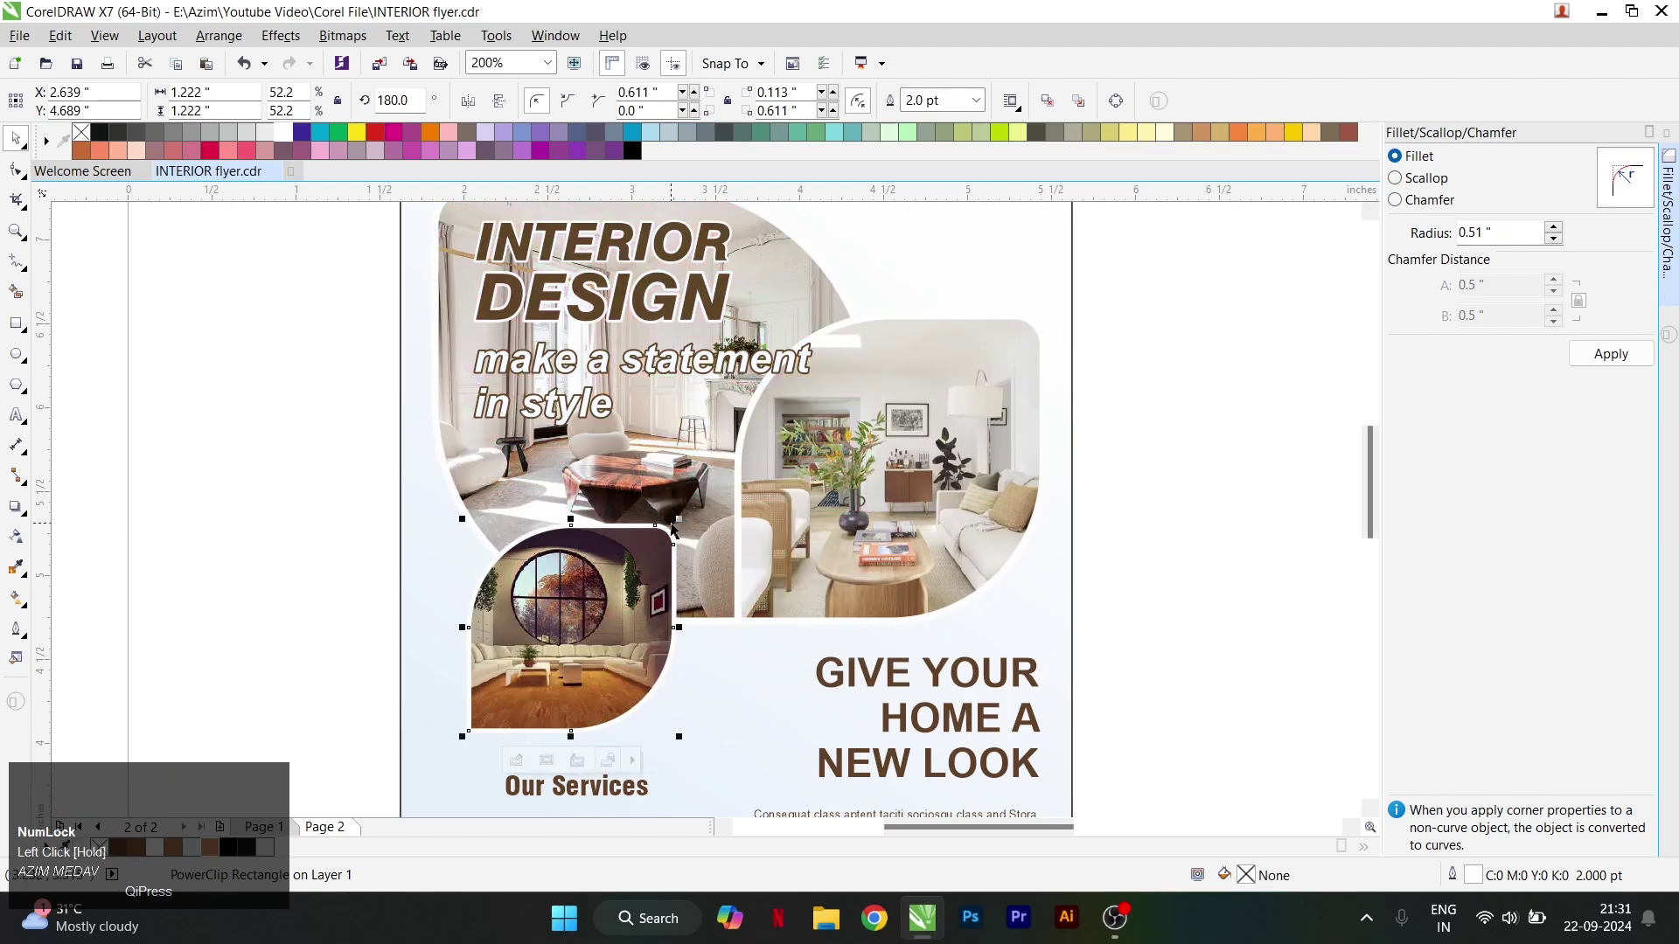
mouse_move(678, 523)
mouse_down()
mouse_move(695, 505)
mouse_move(666, 553)
mouse_up()
Move the COLORPIX GRAPHICS logo into the flyer's upper right corner and bring it to the front.
scroll(813, 382, down, 2)
drag(1055, 331, 1265, 486)
drag(1136, 398, 899, 299)
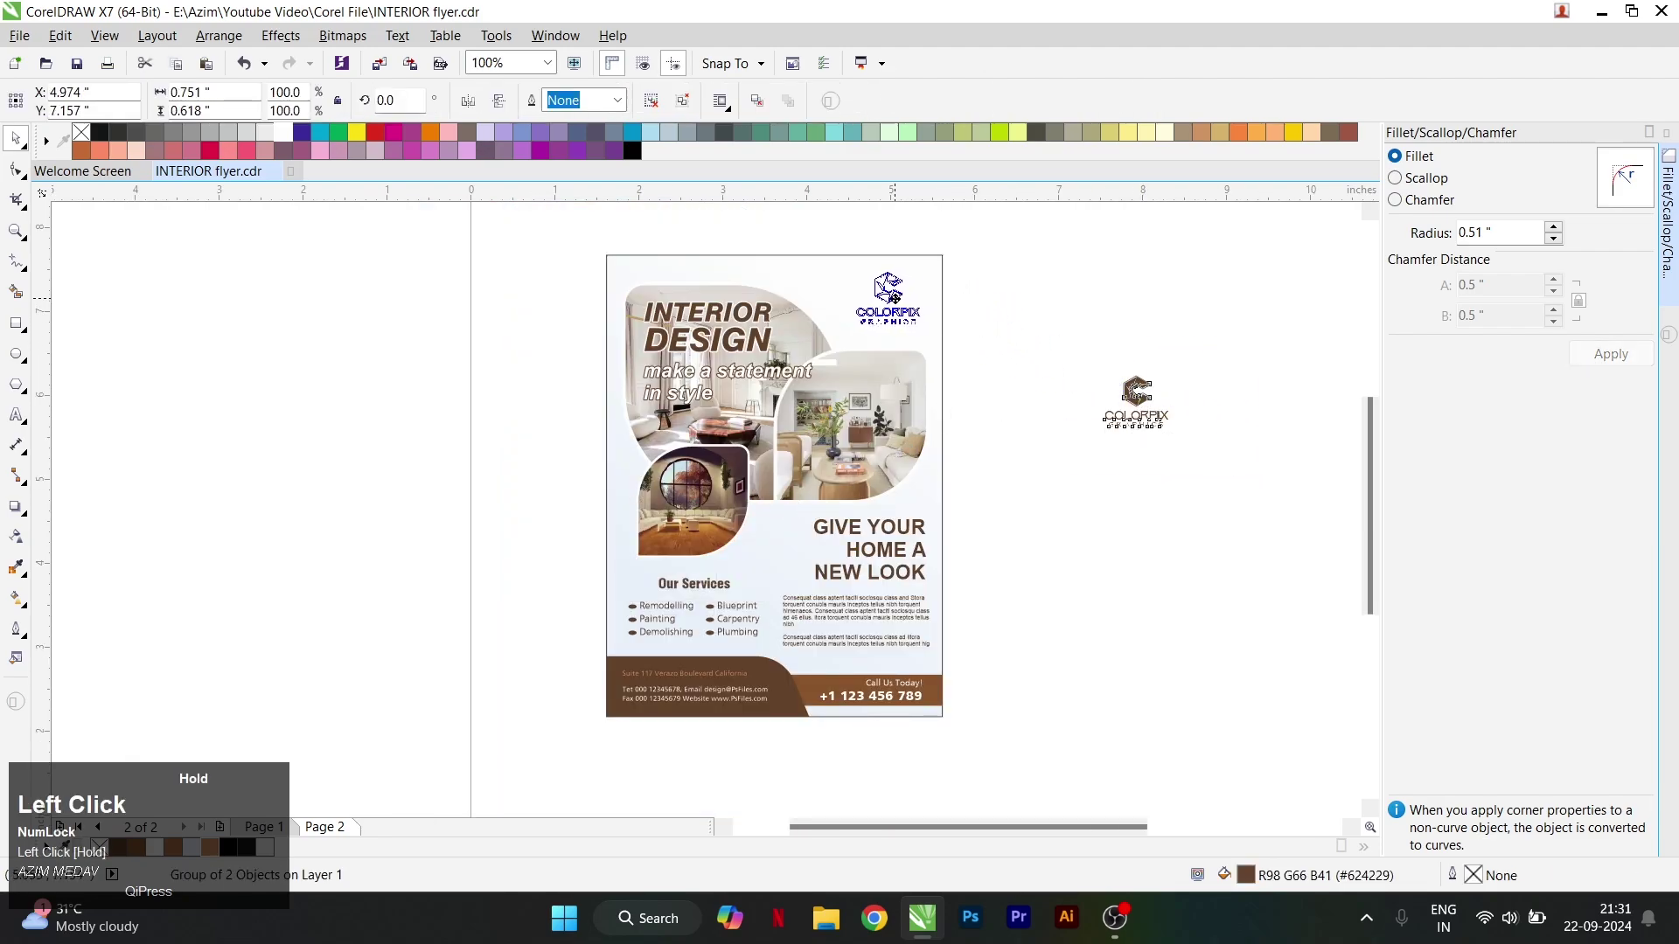
click(955, 339)
drag(999, 260, 819, 354)
key(shift+Page_Up)
Clear the selection and preview the whole flyer in full screen.
click(1080, 376)
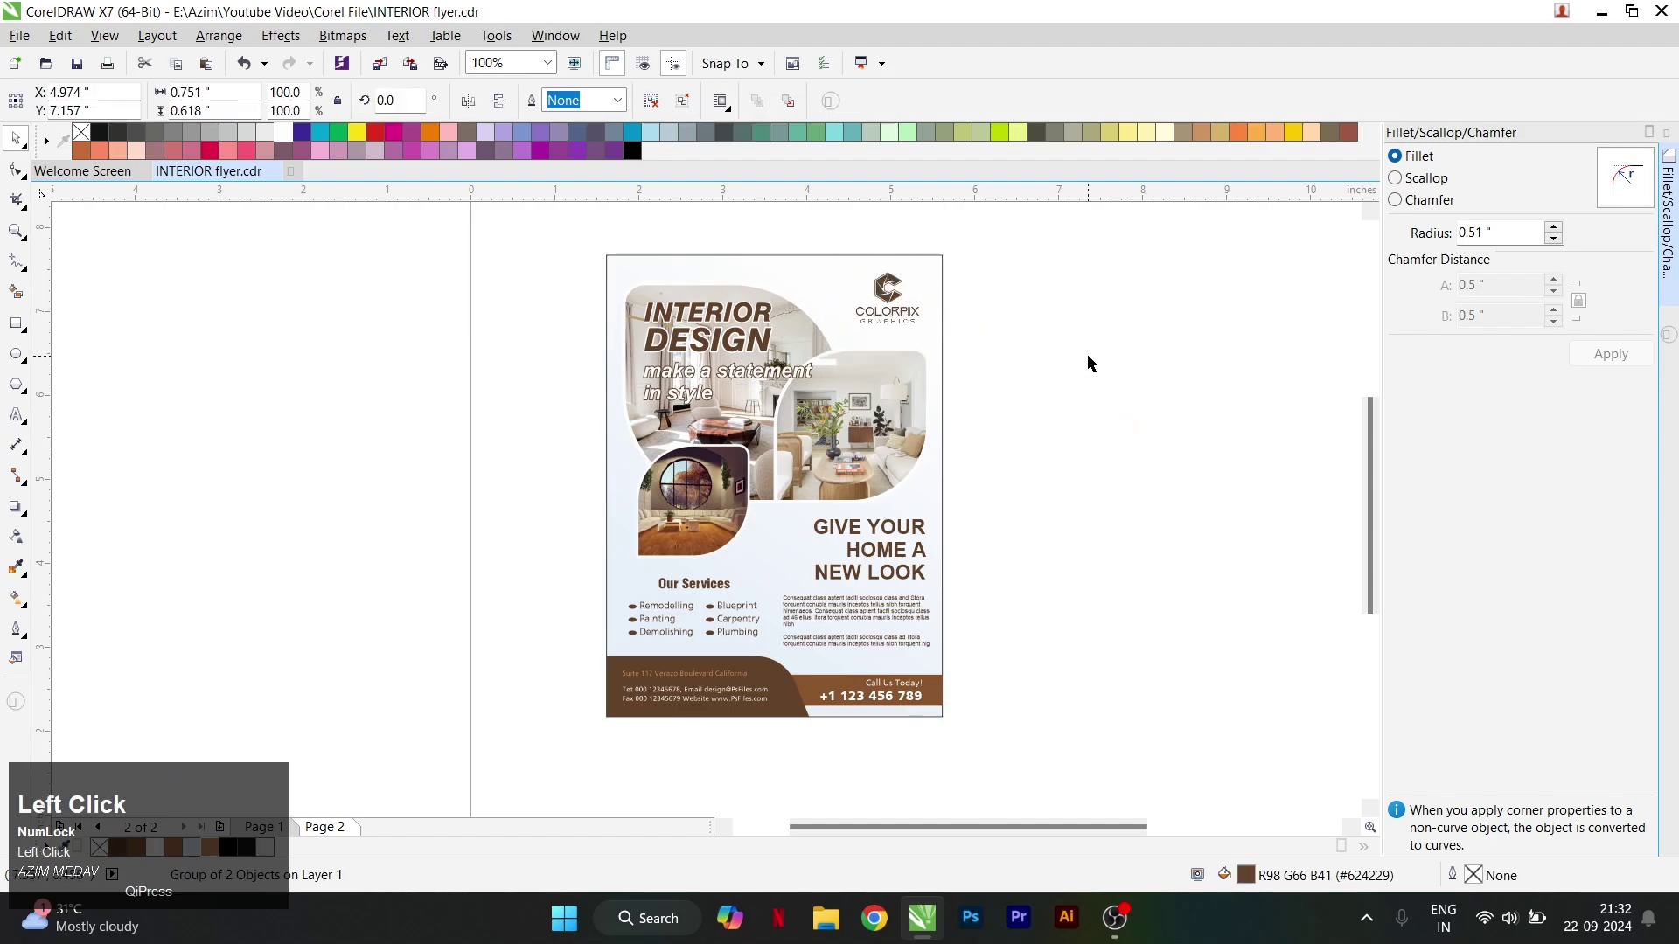
click(822, 257)
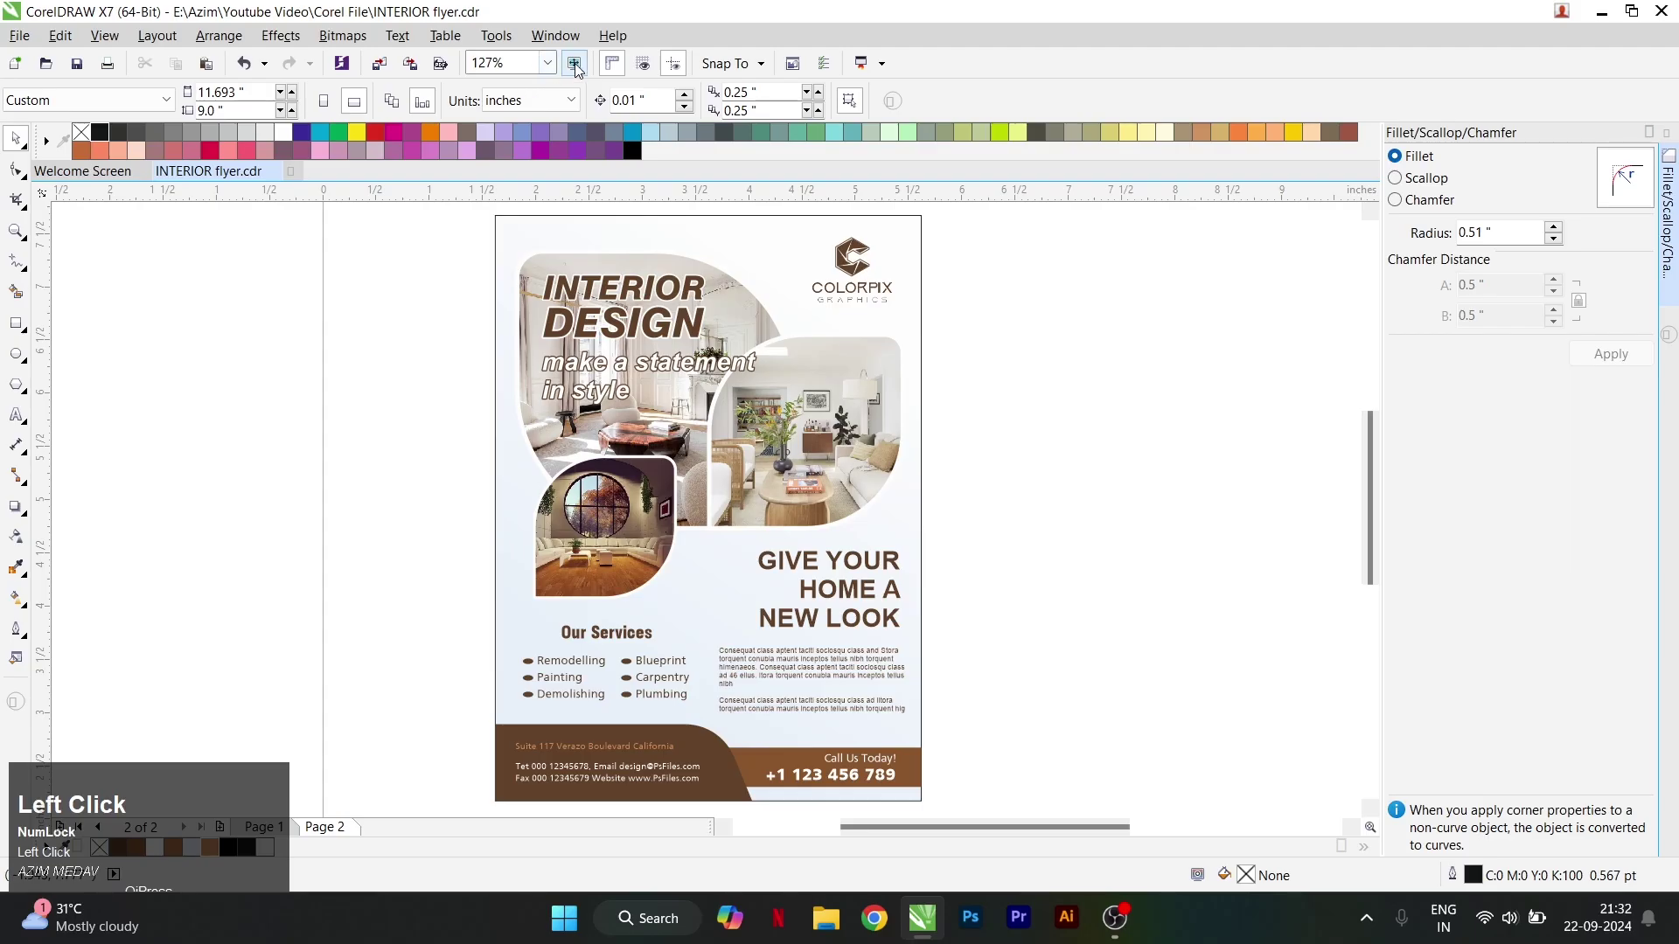
click(575, 66)
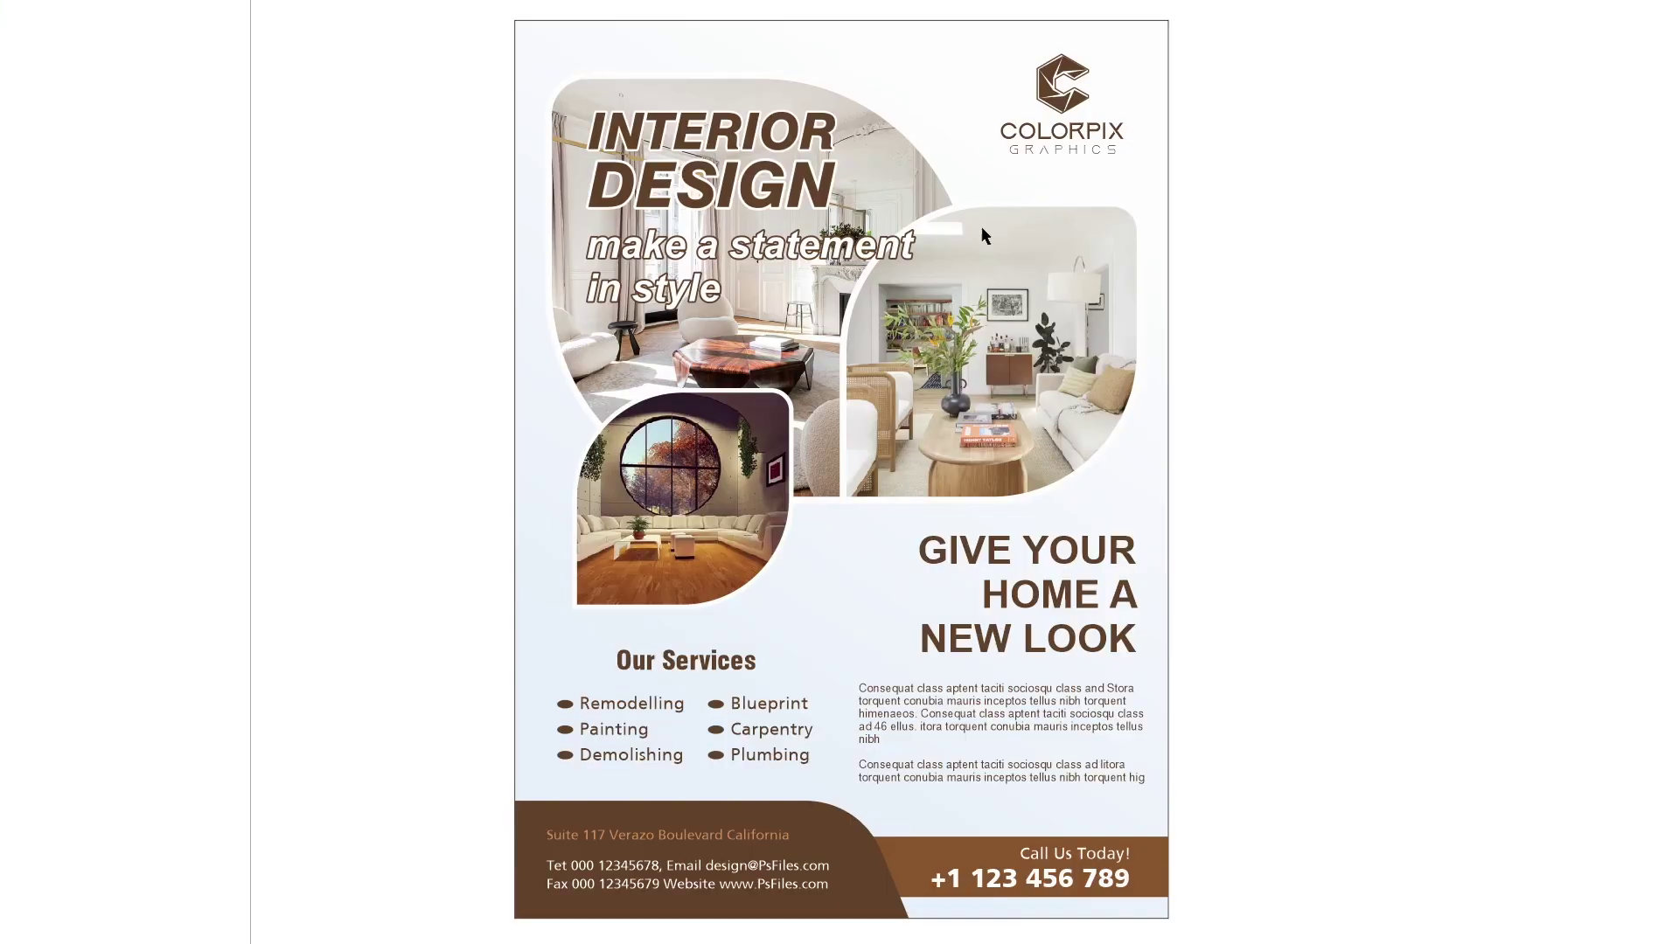